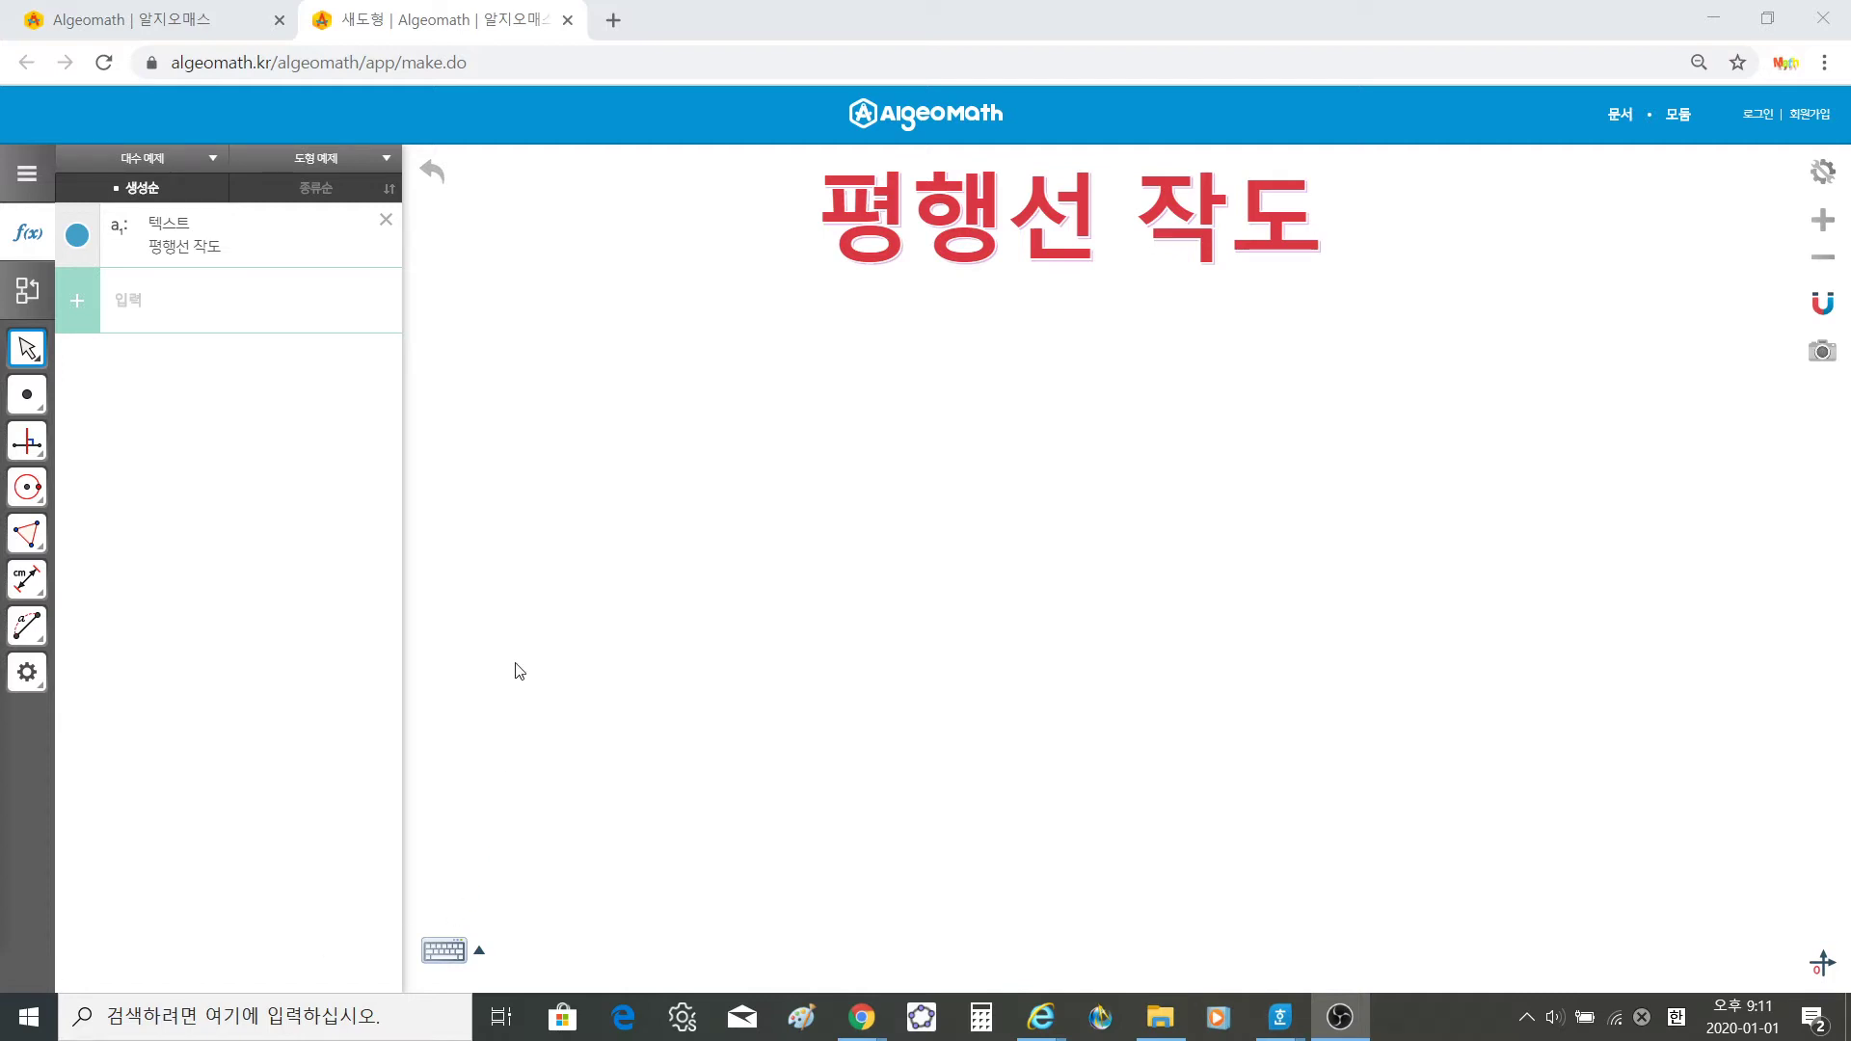
# Step: Draw a horizontal line through two new points at about (-7, -1.80) and (11.80, -1.80)
pyautogui.click(27, 440)
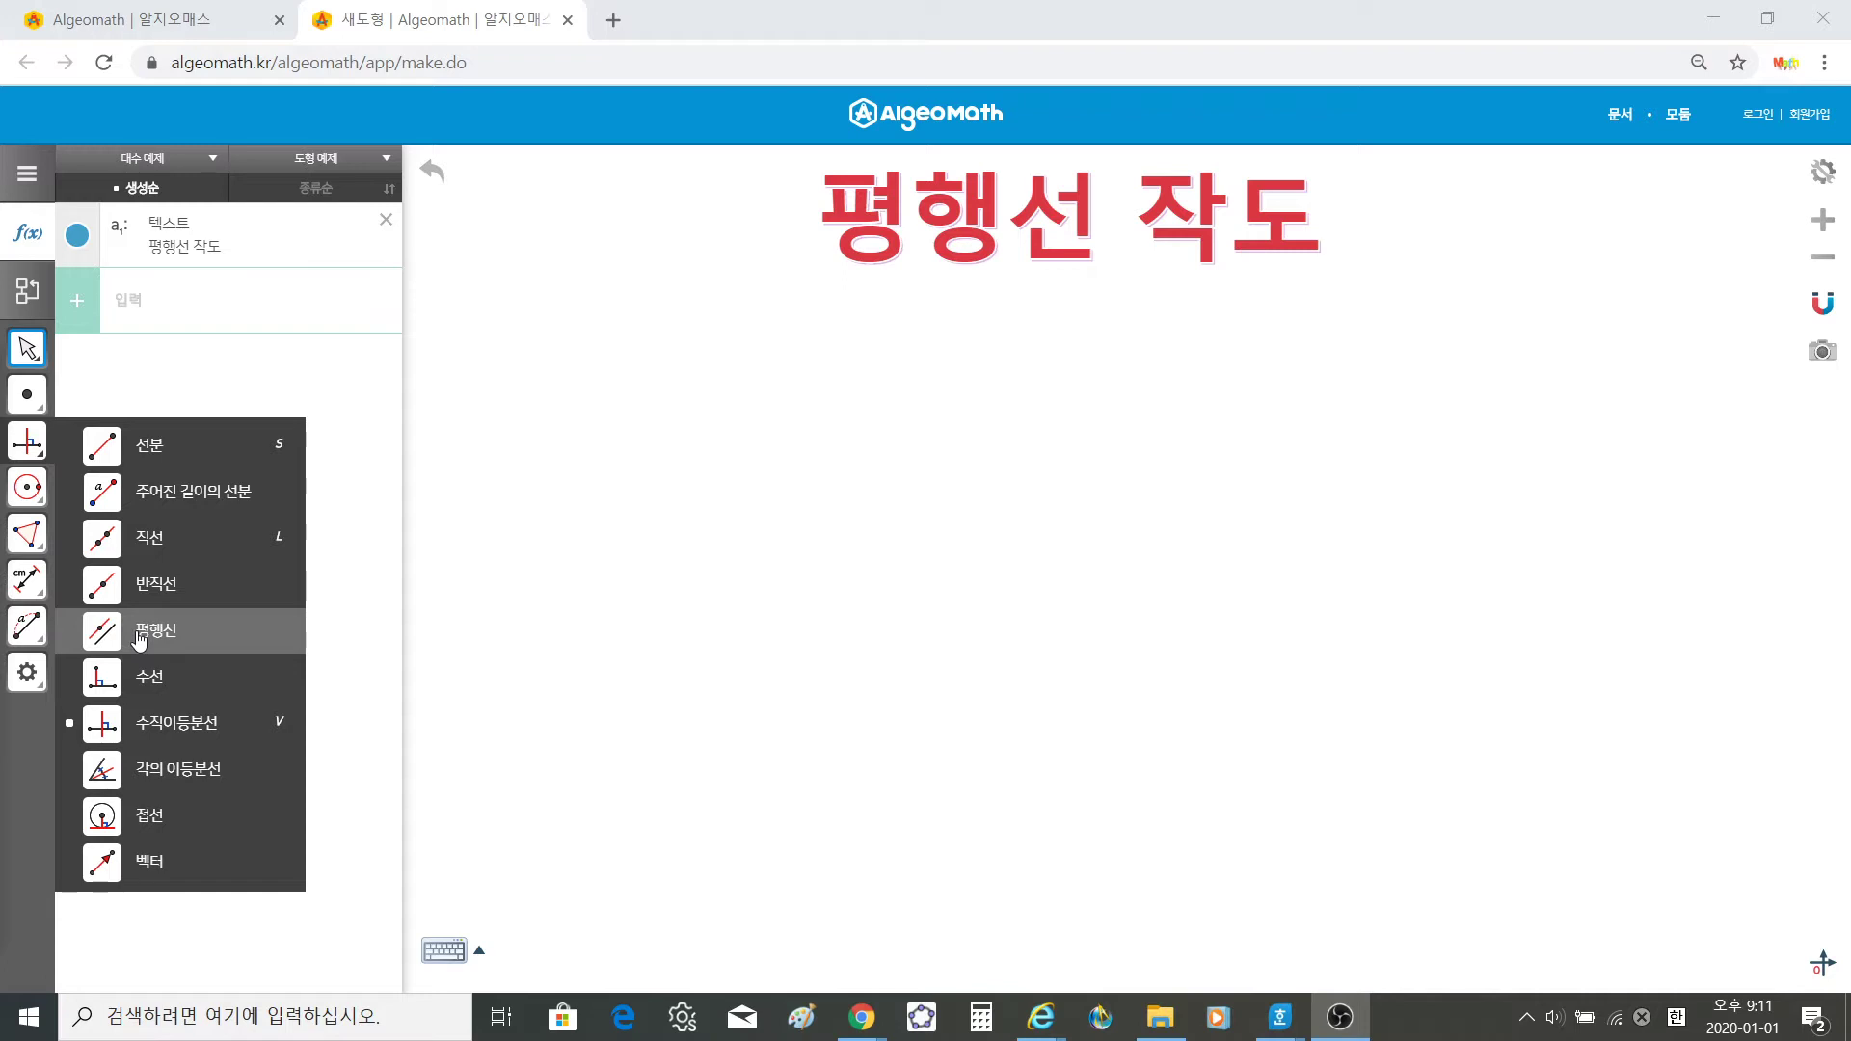
pyautogui.click(150, 537)
pyautogui.click(638, 725)
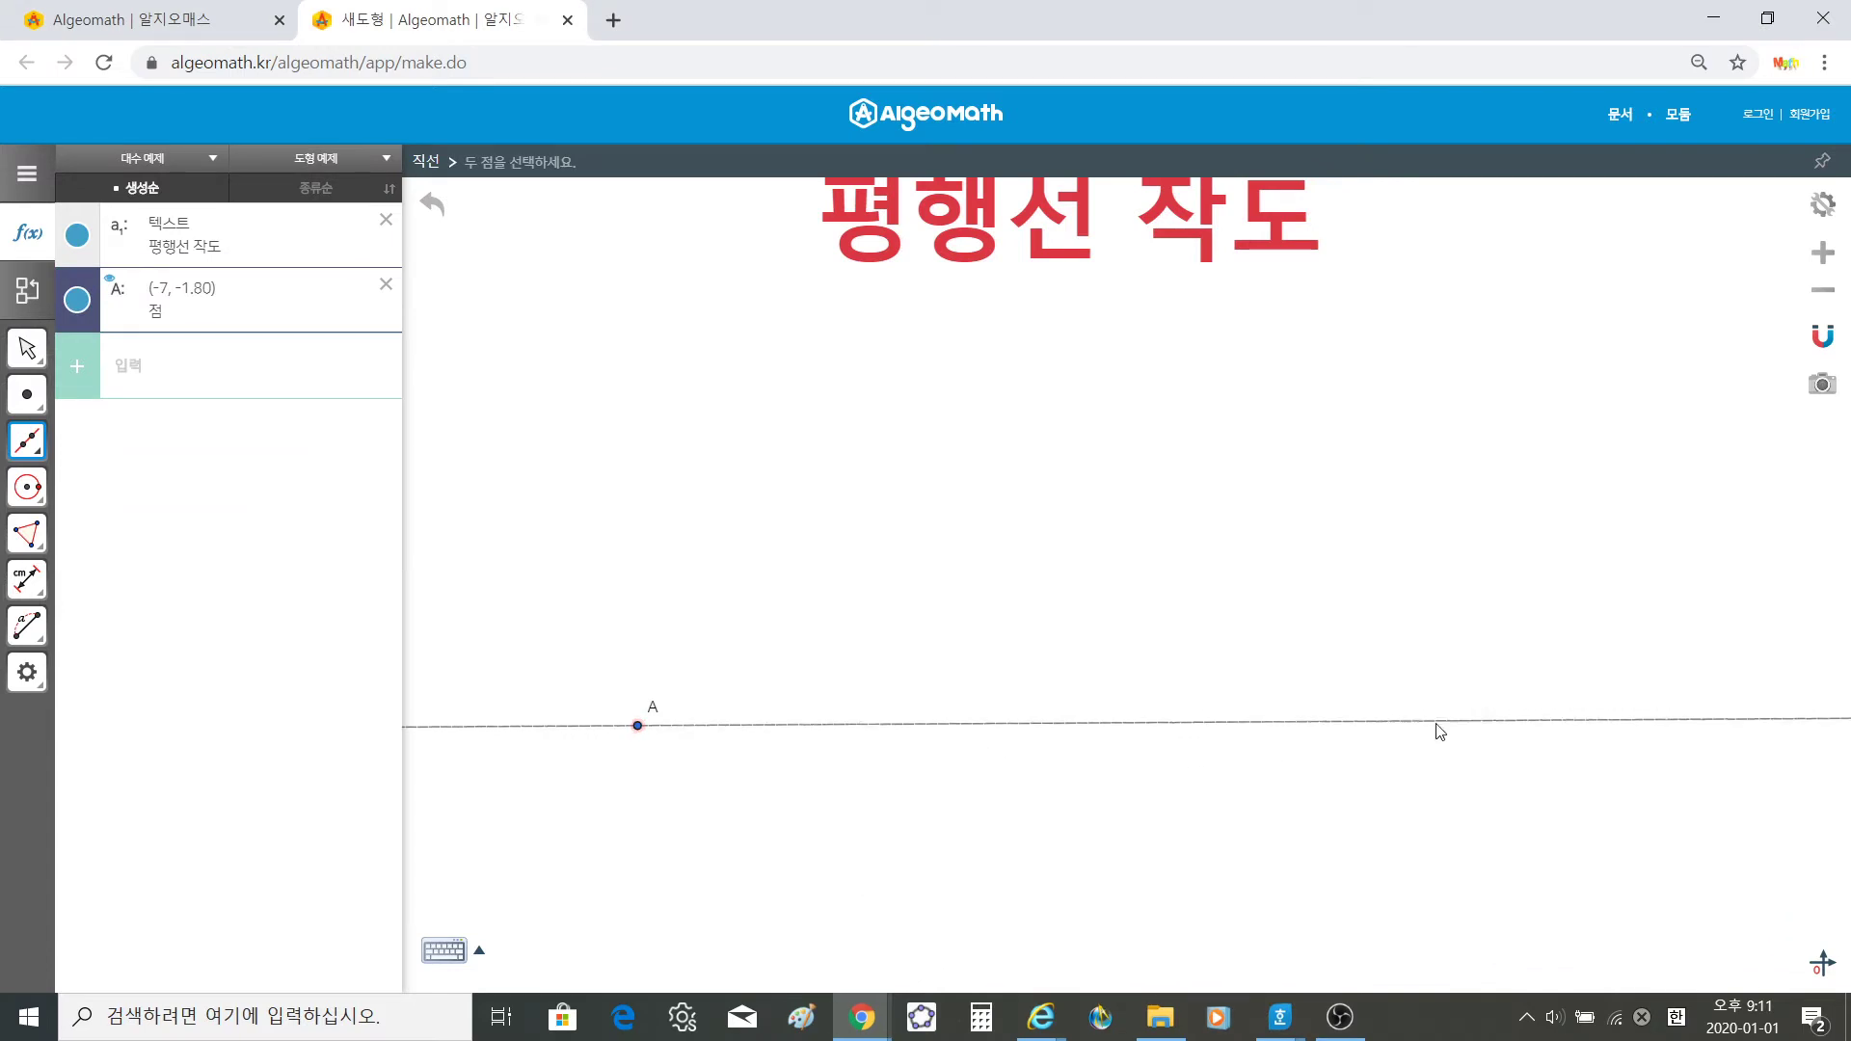
pyautogui.click(1552, 725)
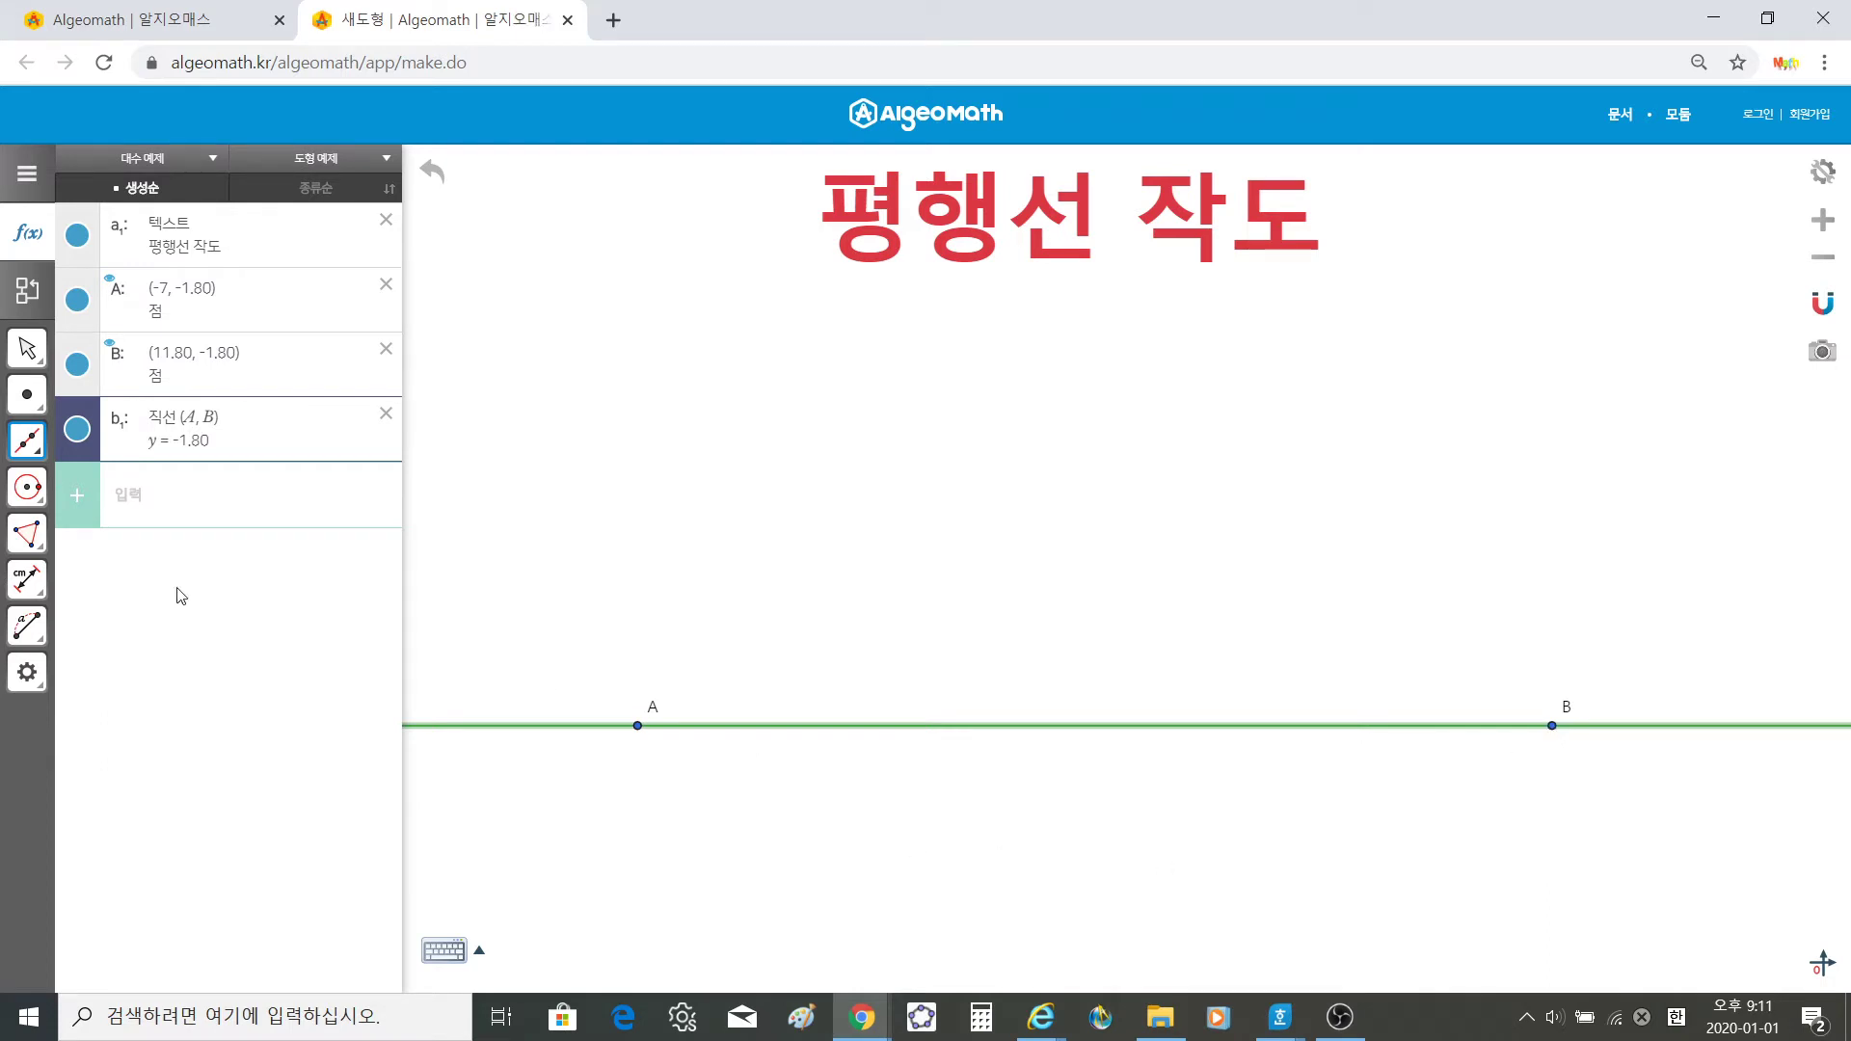
# Step: Place a point above the line at about (5.80, 3.20) and draw a line through it crossing line AB at about (-0.82, -1.80)
pyautogui.click(27, 394)
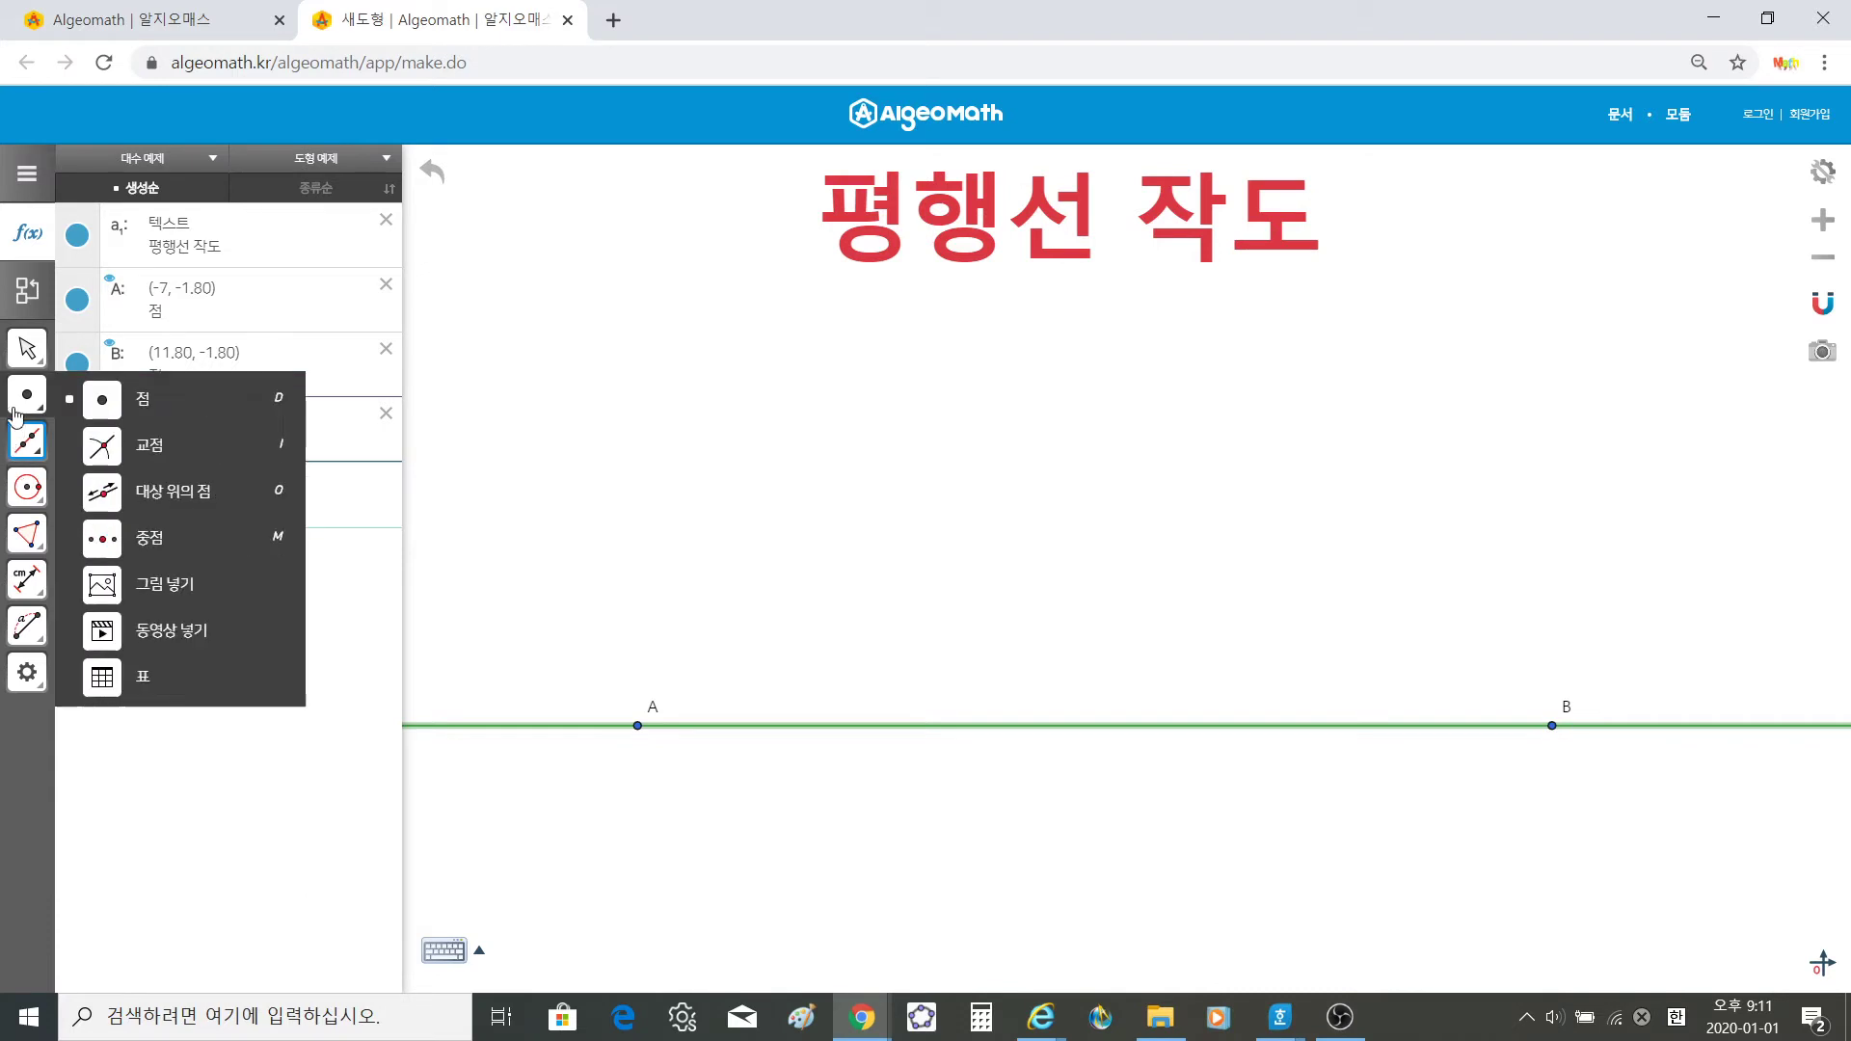
pyautogui.click(1260, 482)
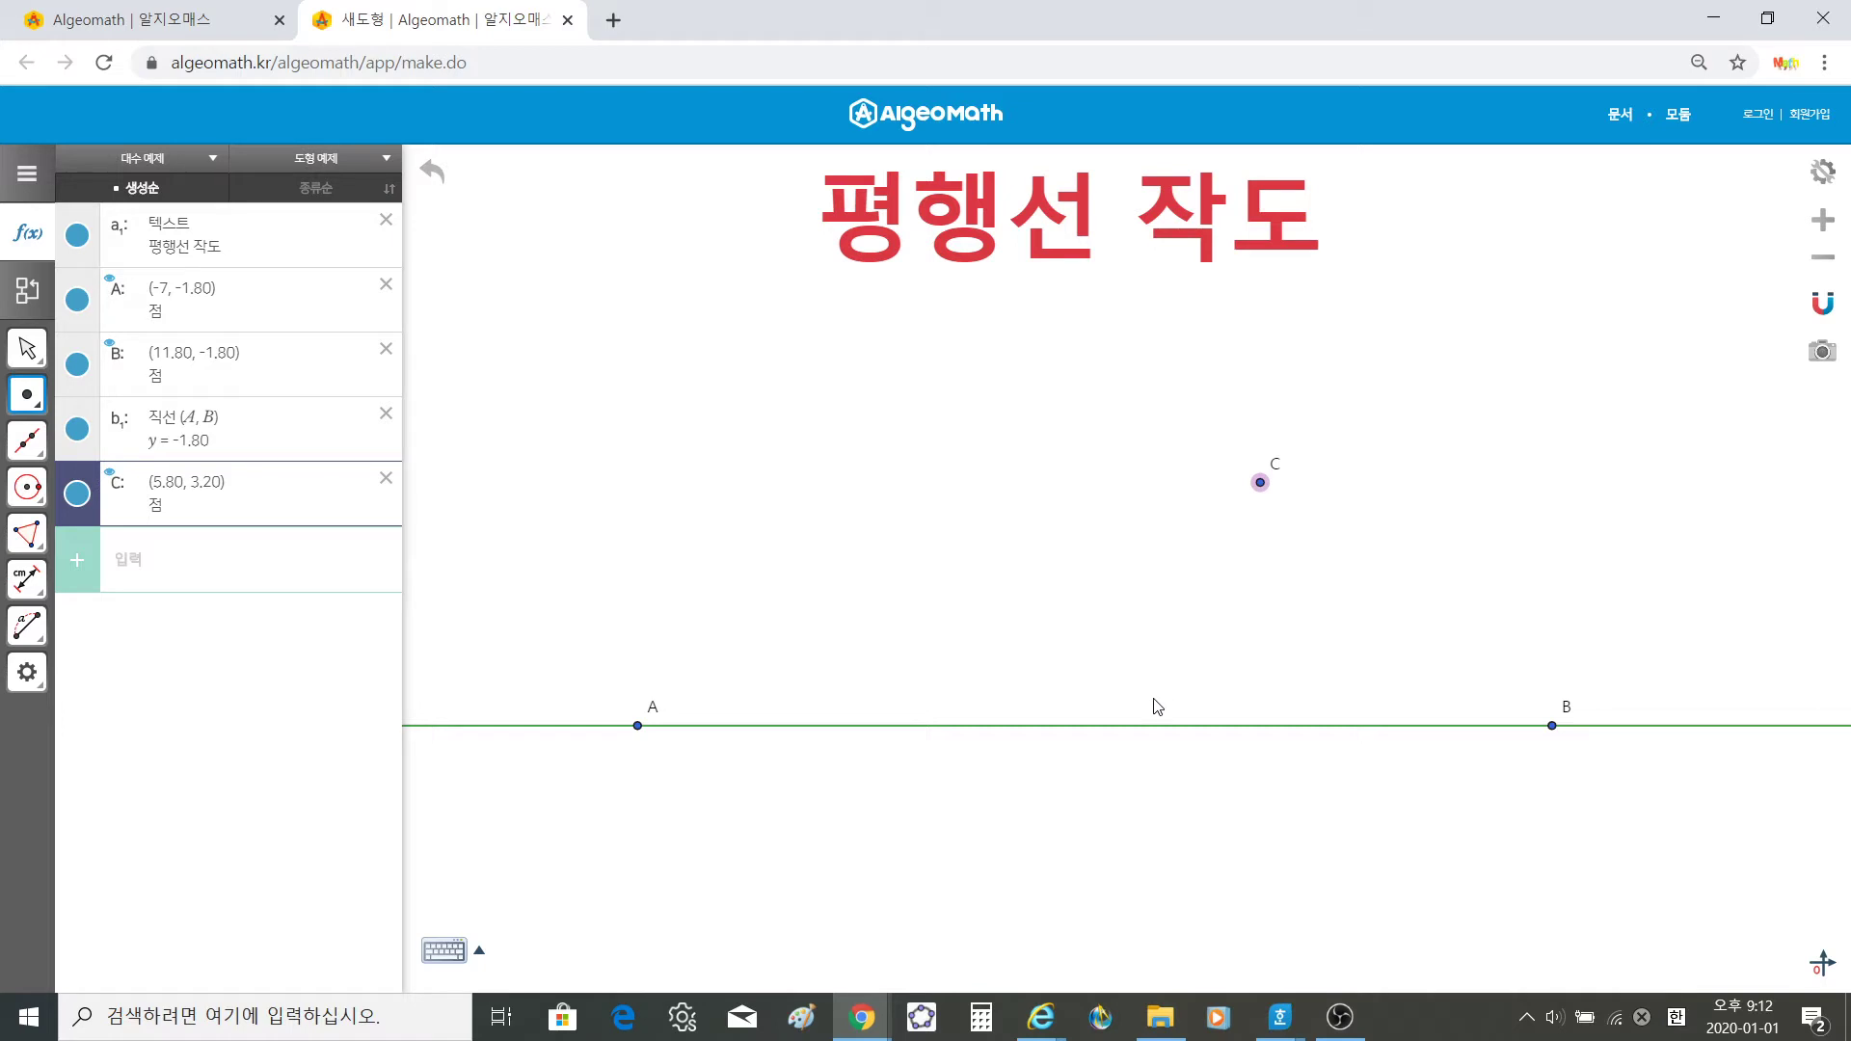
pyautogui.click(44, 411)
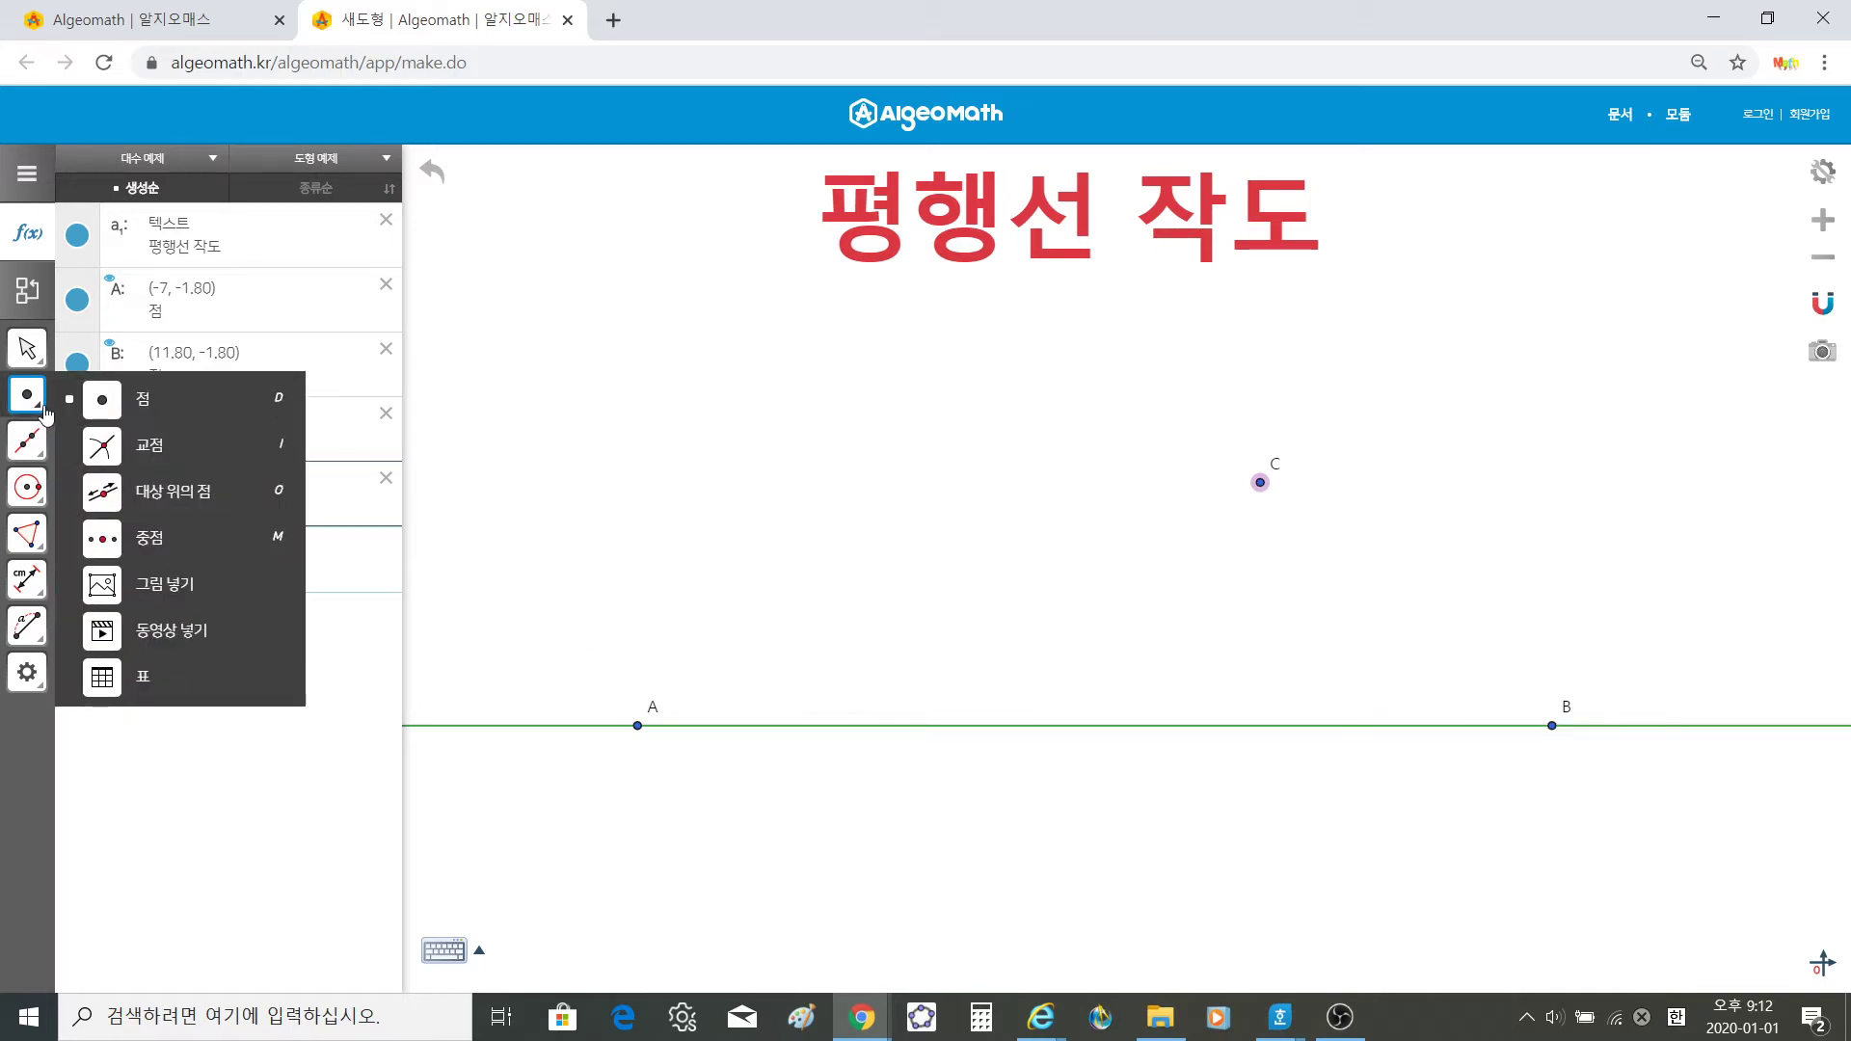
pyautogui.moveTo(32, 447)
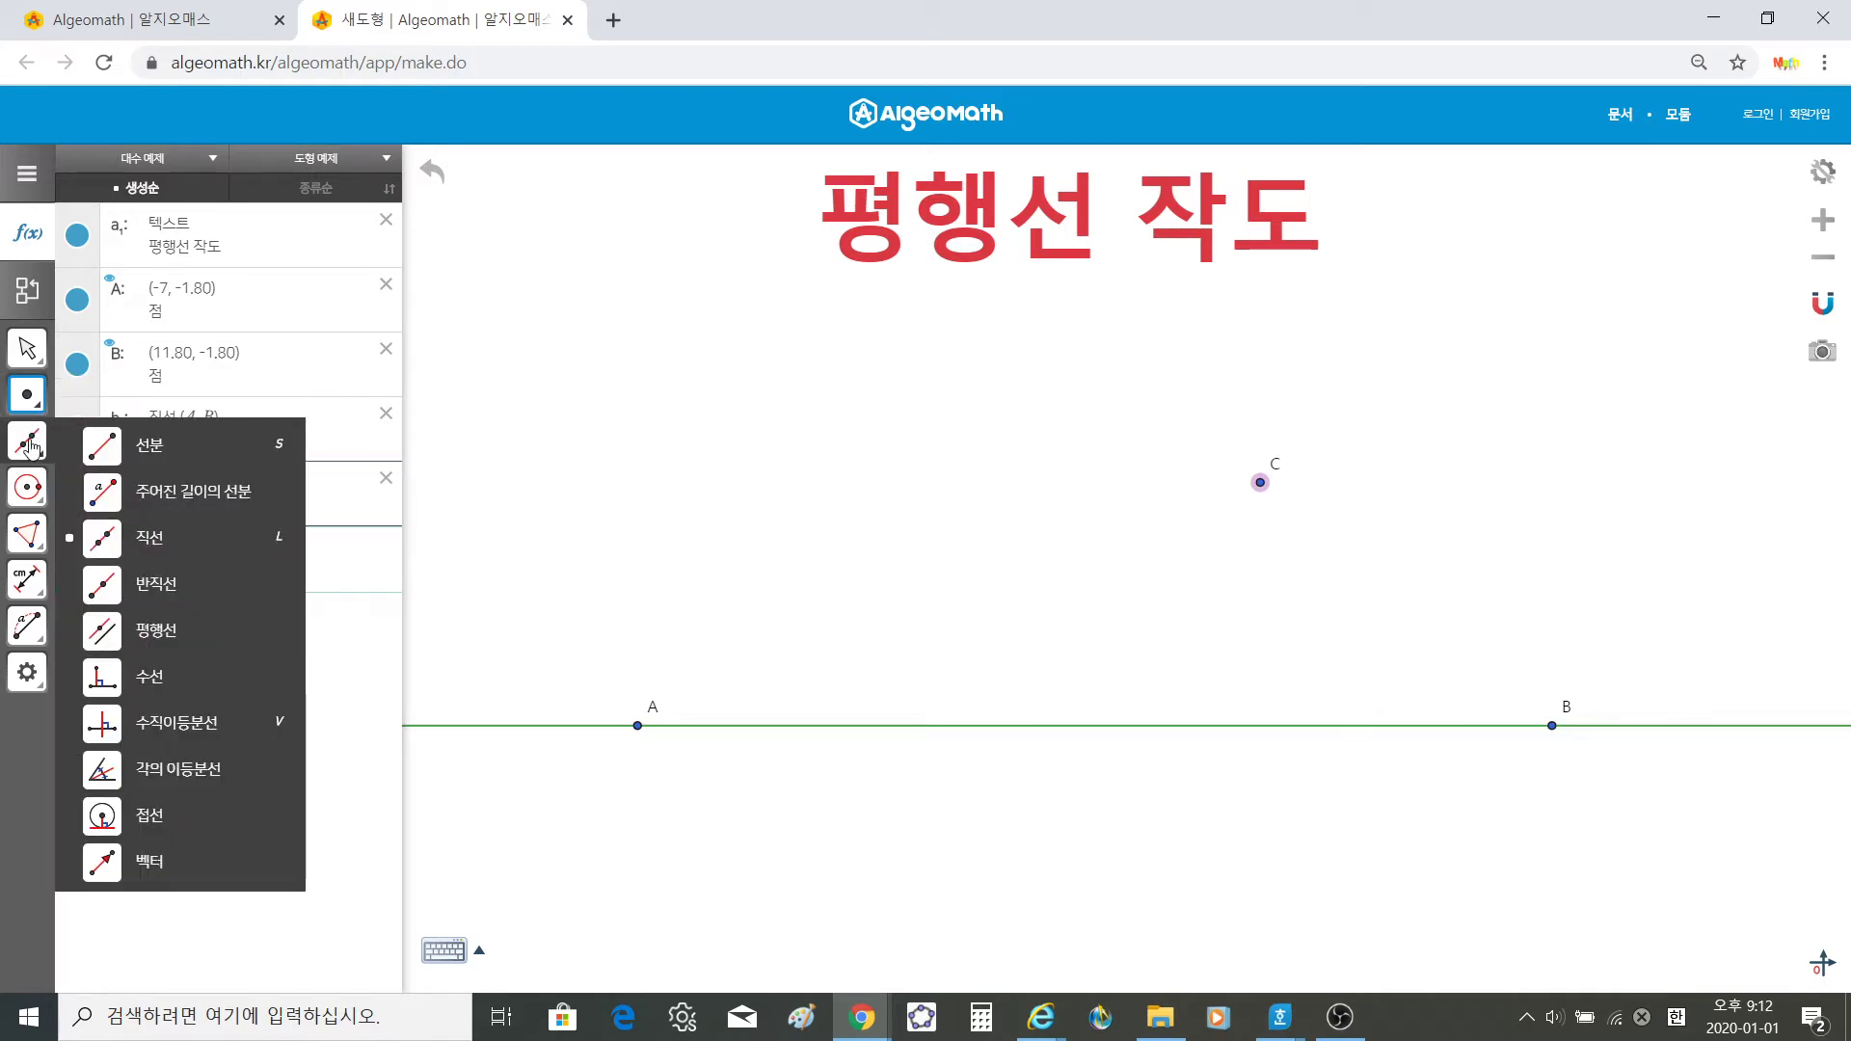
pyautogui.click(114, 537)
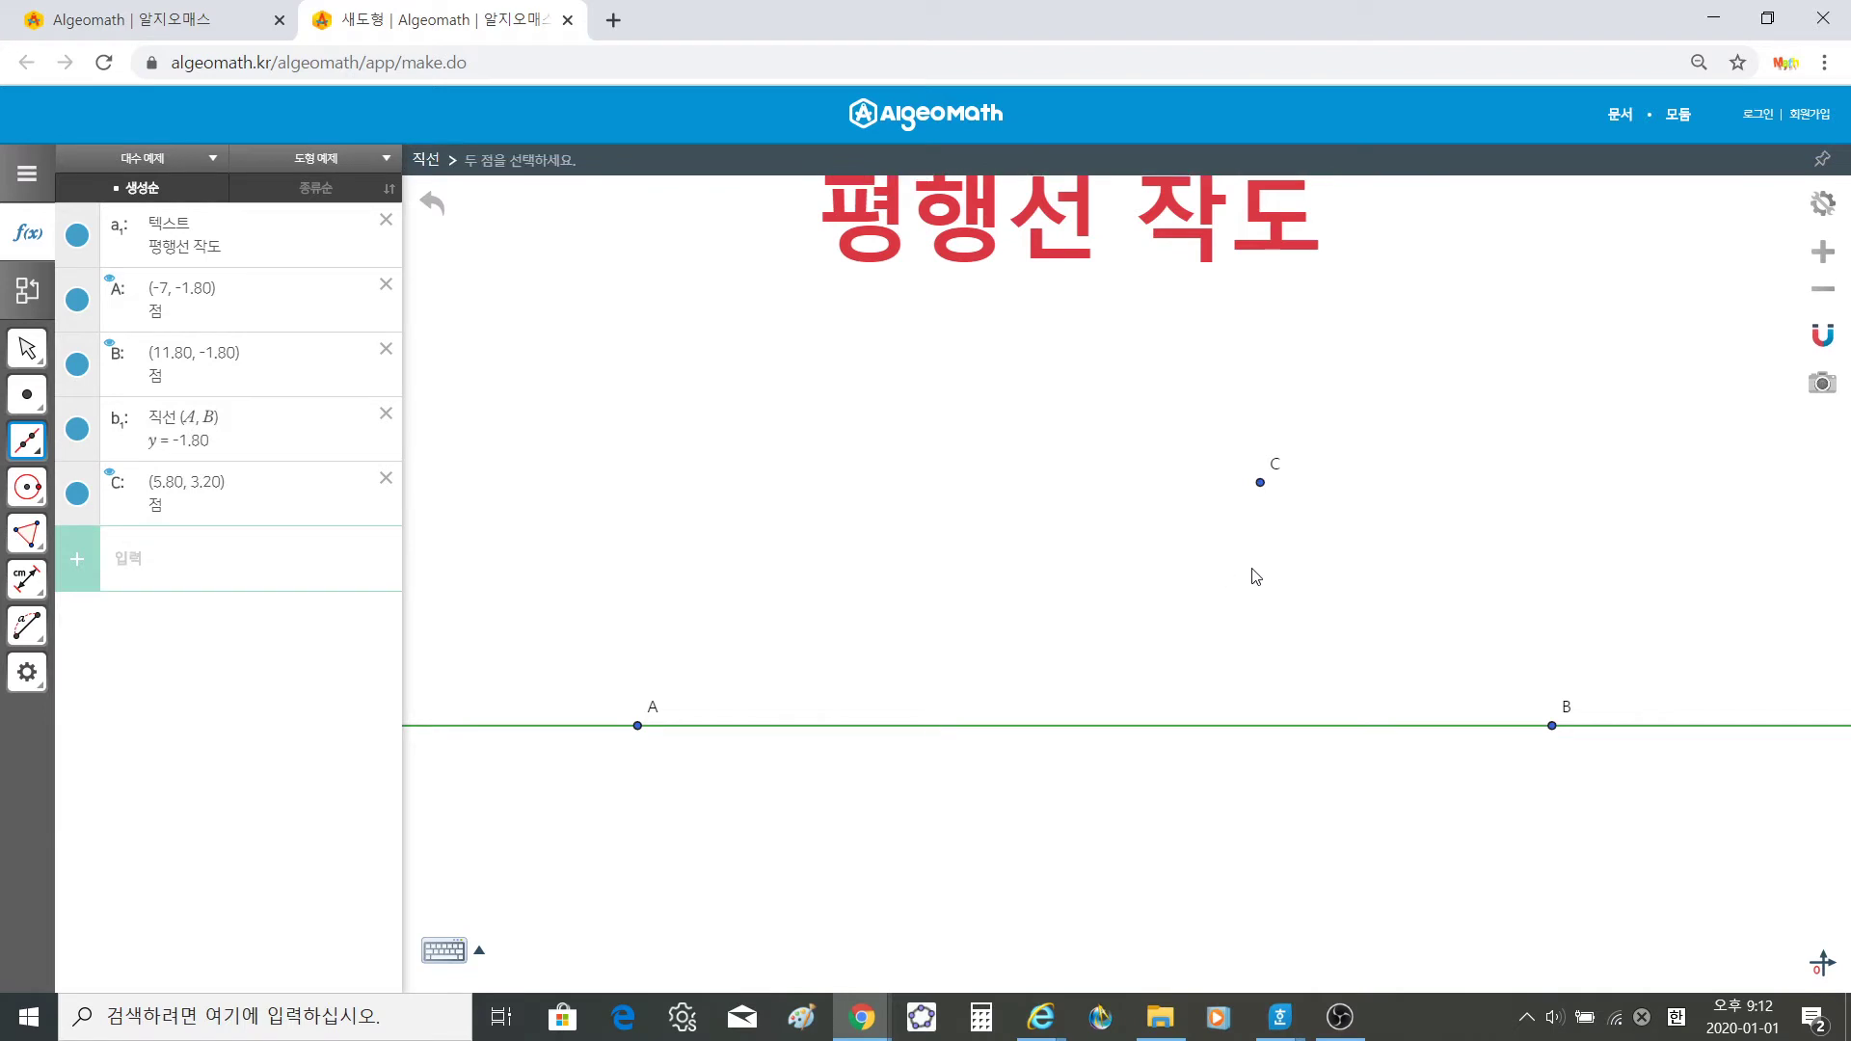
pyautogui.click(1260, 483)
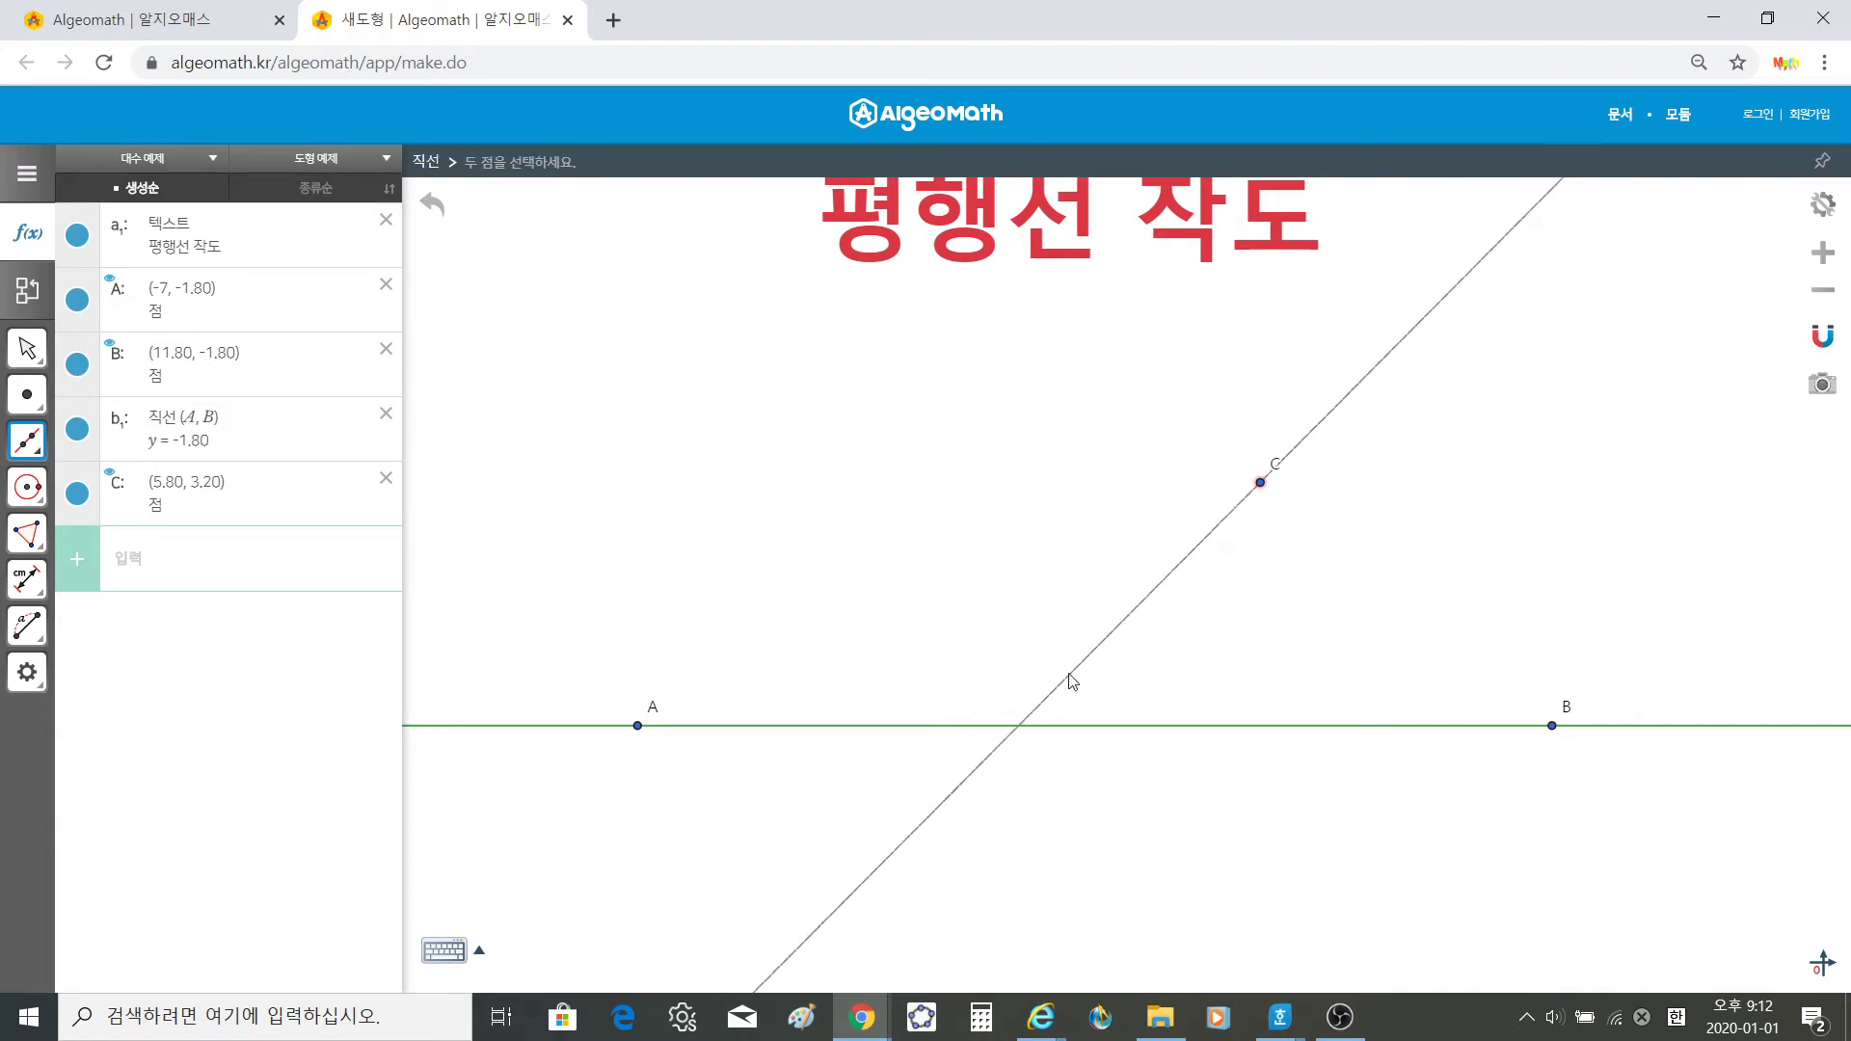
pyautogui.click(939, 728)
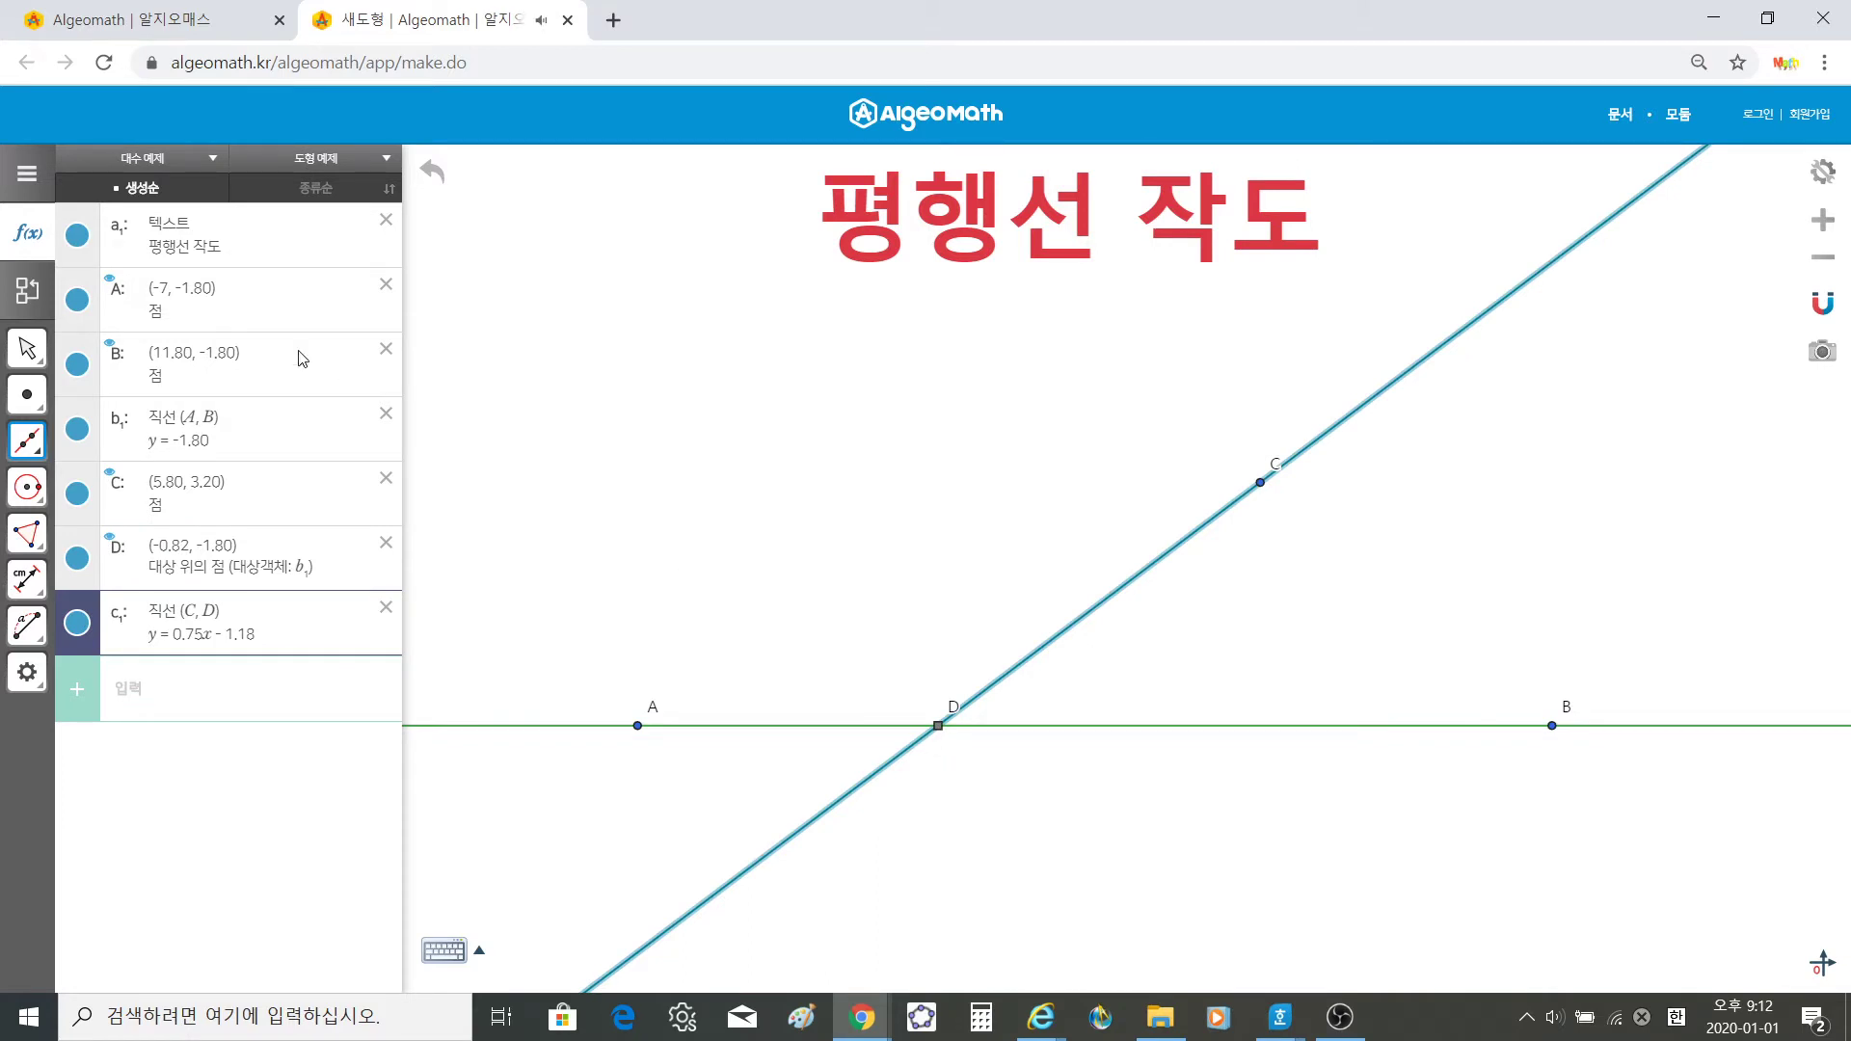
# Step: Reposition the labels of points A, B, D and C so that each sits just below its point
pyautogui.click(27, 349)
pyautogui.click(116, 353)
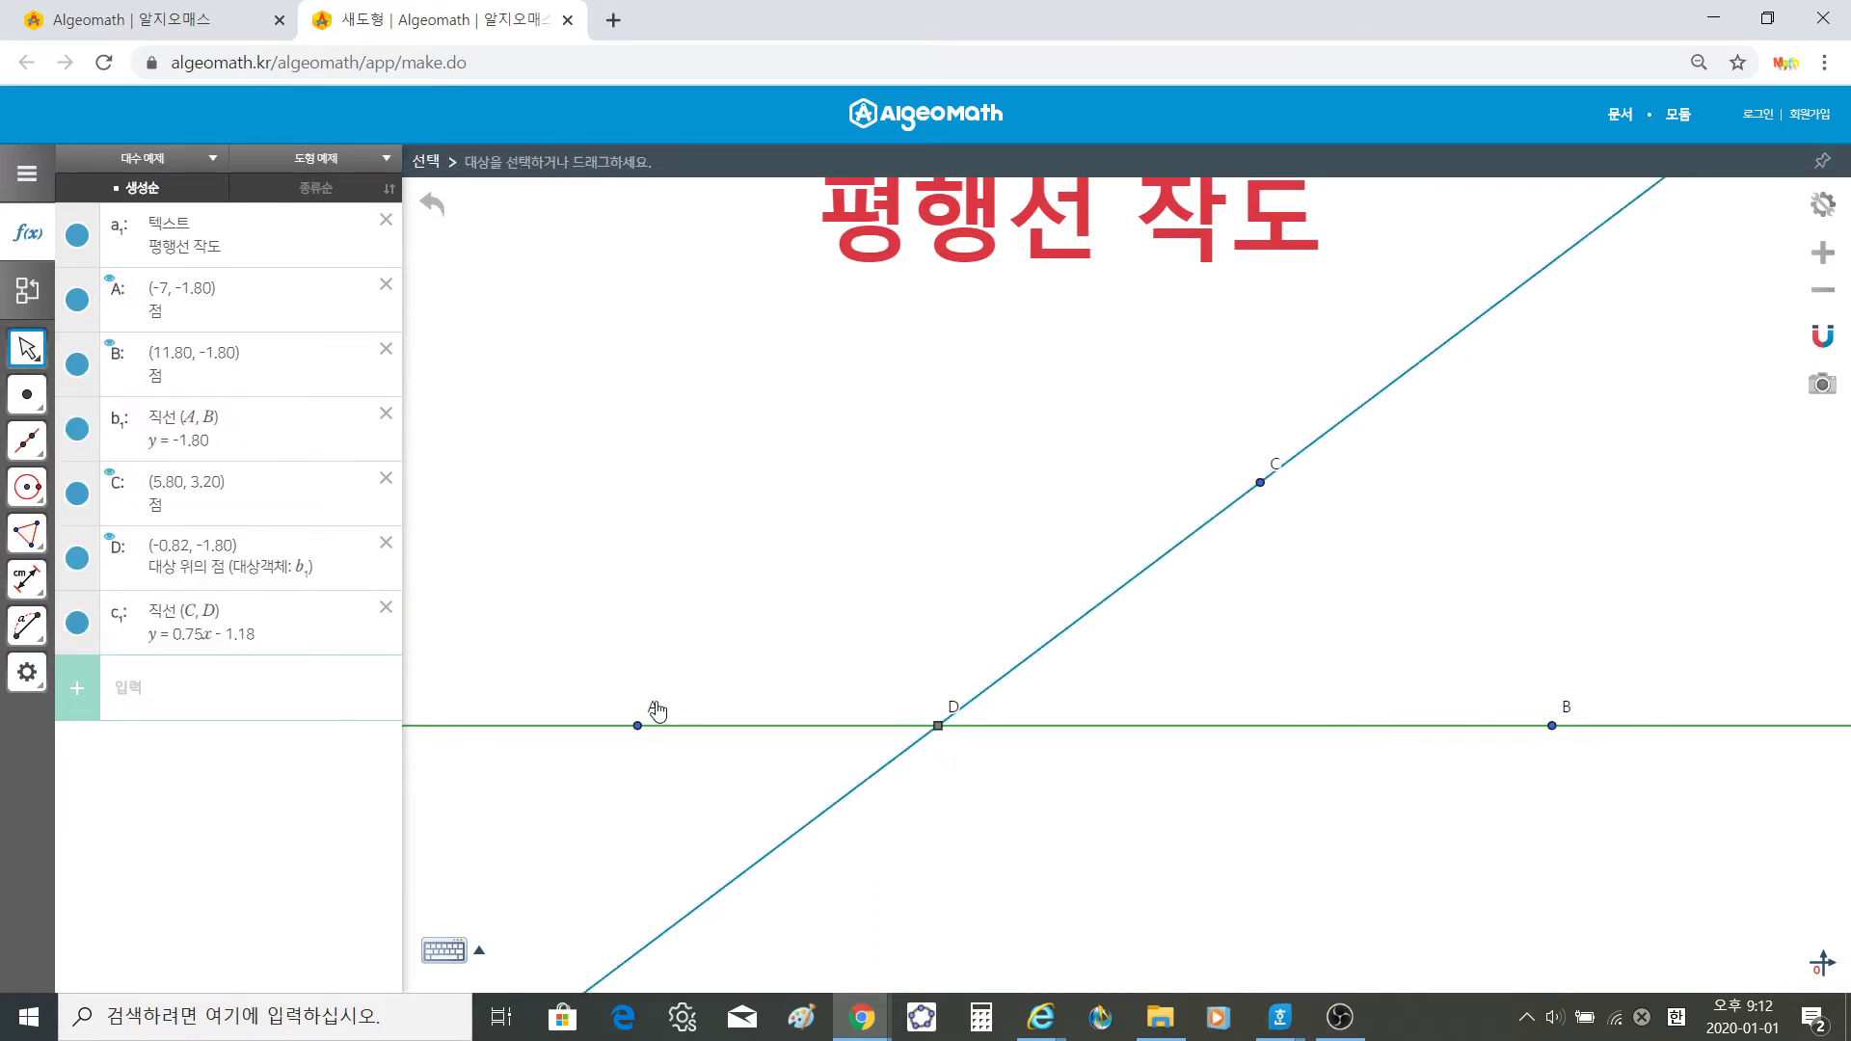
pyautogui.moveTo(651, 707); pyautogui.dragTo(638, 762)
pyautogui.moveTo(1568, 718); pyautogui.dragTo(1553, 765)
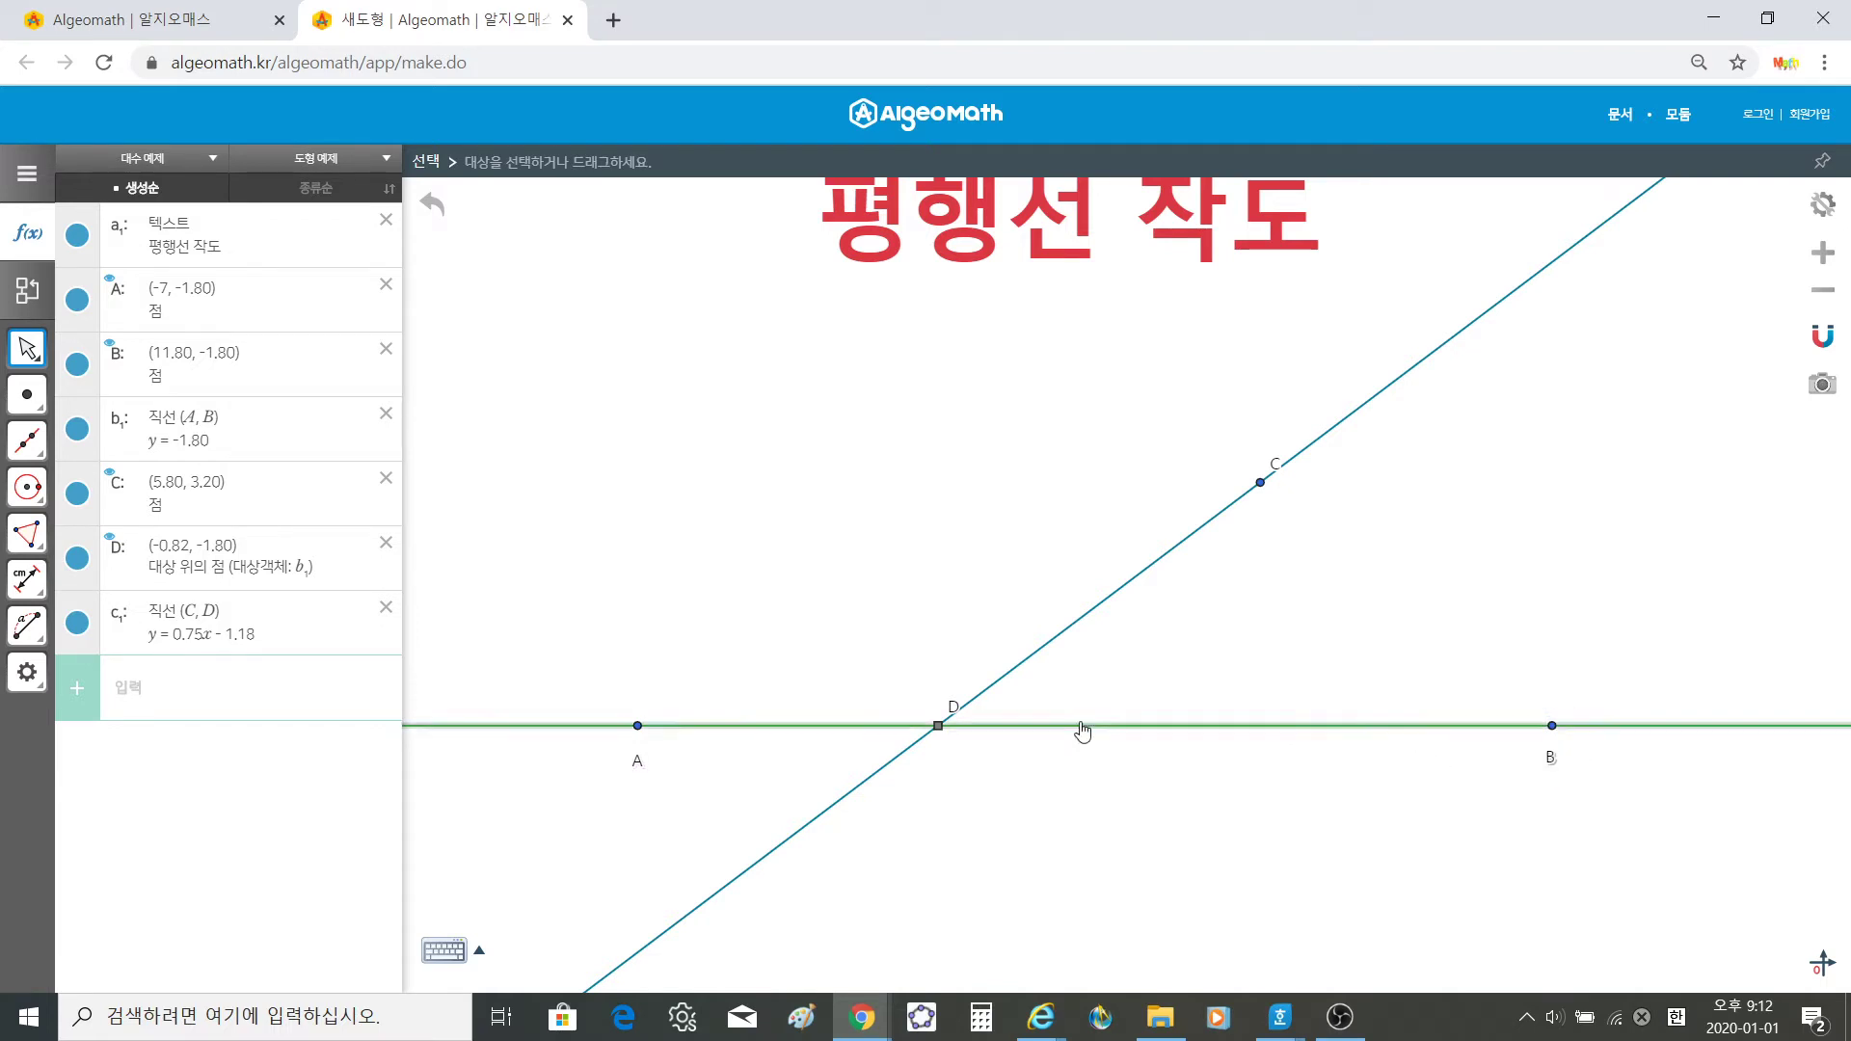
pyautogui.moveTo(951, 710); pyautogui.dragTo(940, 765)
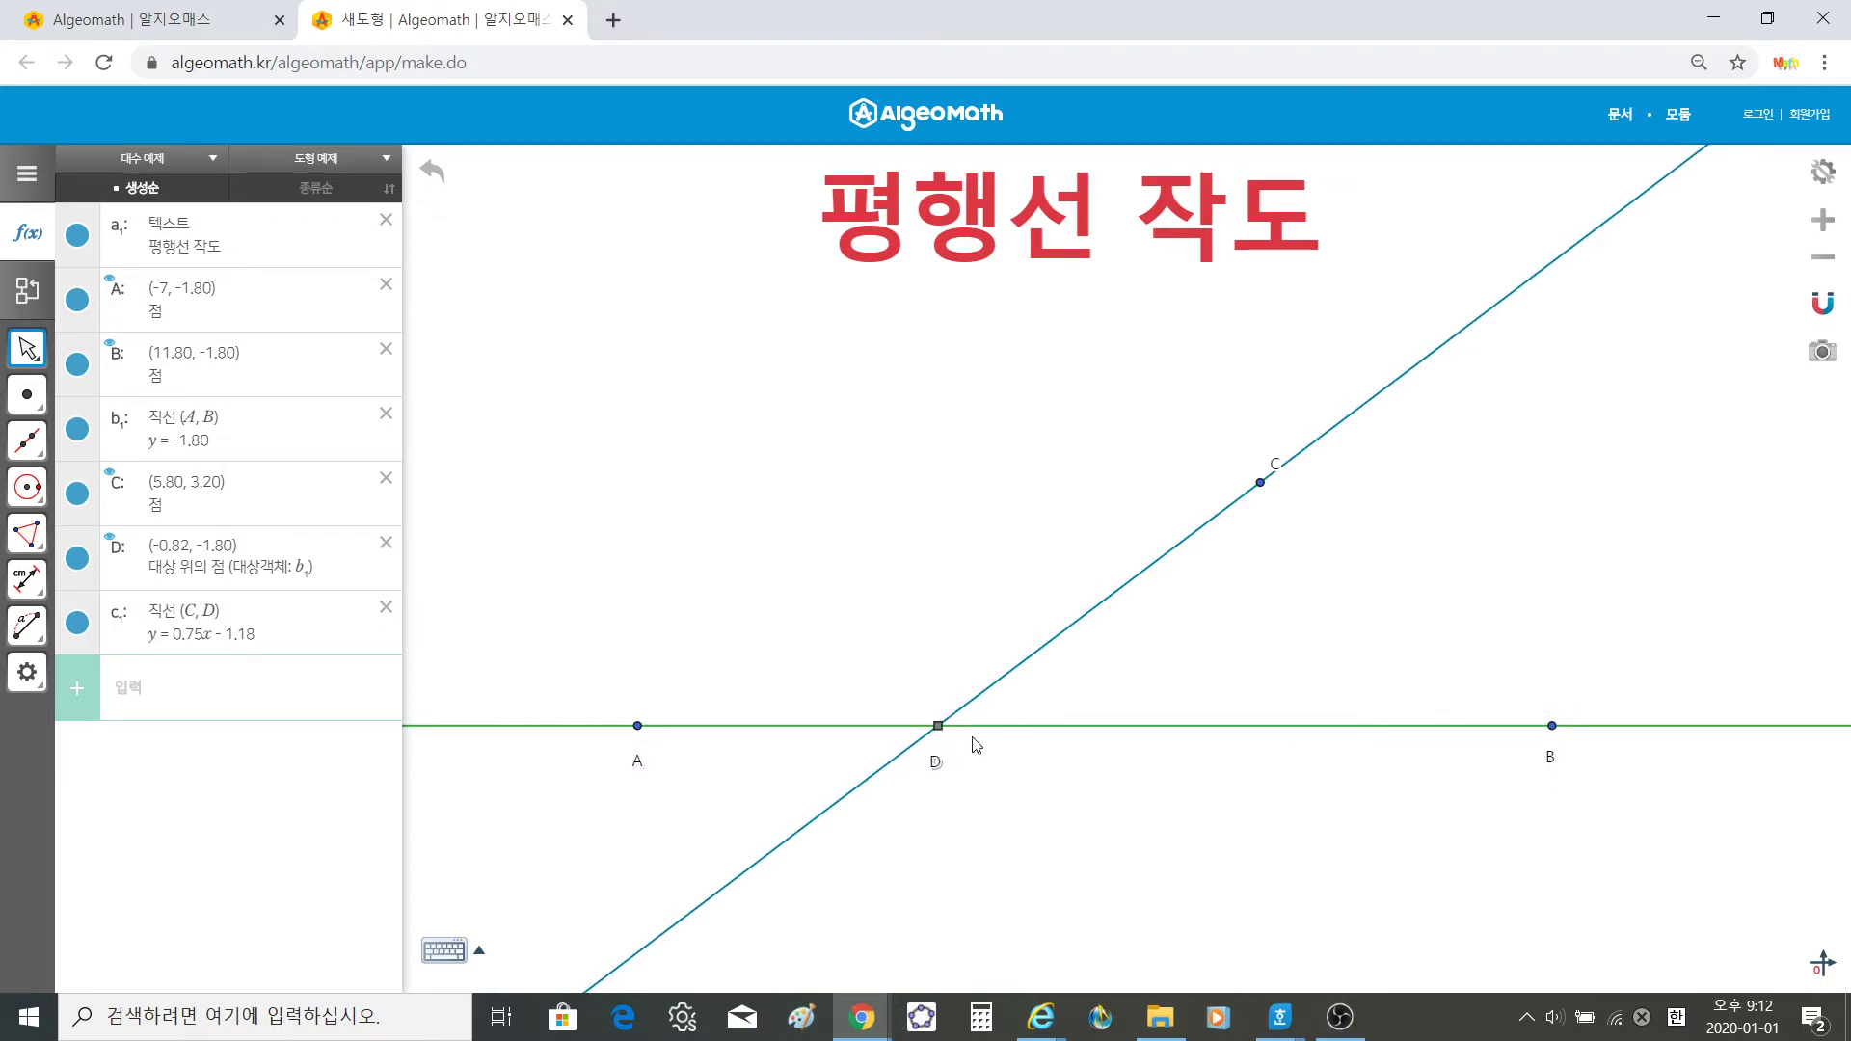
pyautogui.moveTo(1277, 477); pyautogui.dragTo(1265, 528)
# Step: Enlarge point A's label to 39 pt and make it bold
pyautogui.click(638, 766)
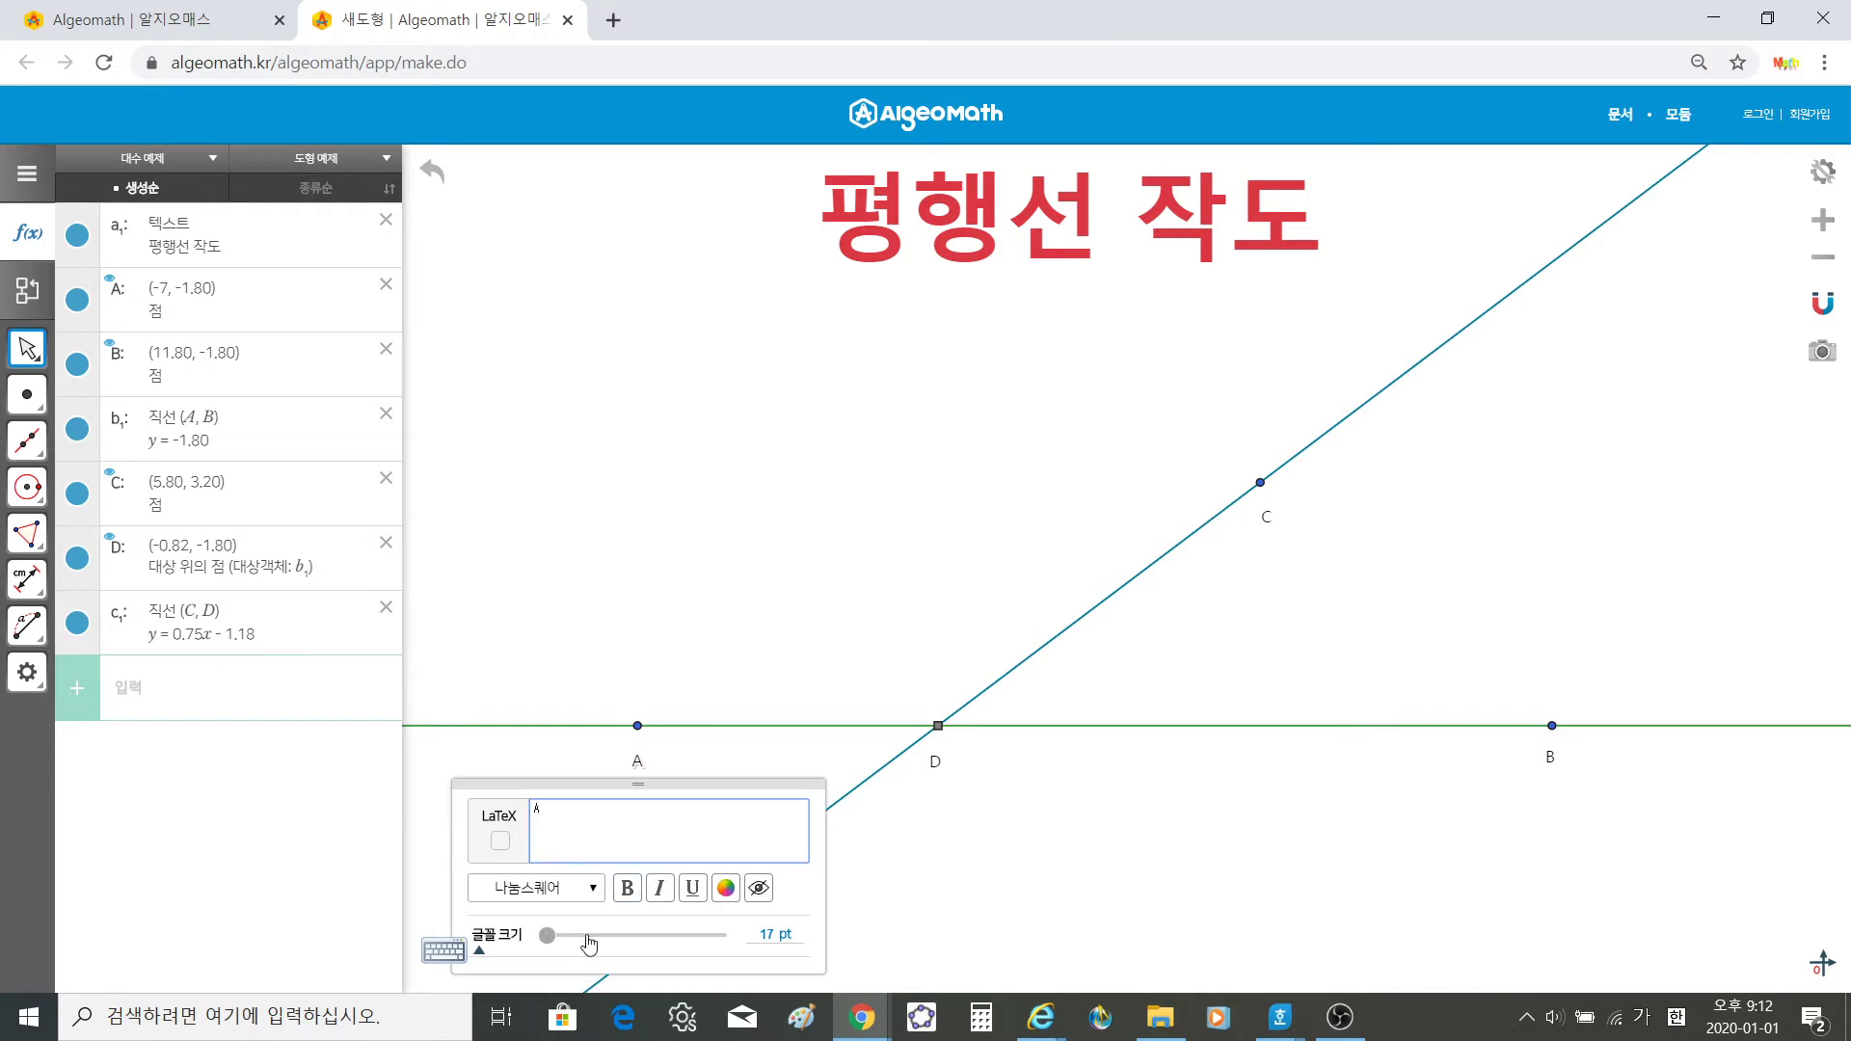
pyautogui.moveTo(586, 943); pyautogui.dragTo(600, 946)
pyautogui.click(858, 887)
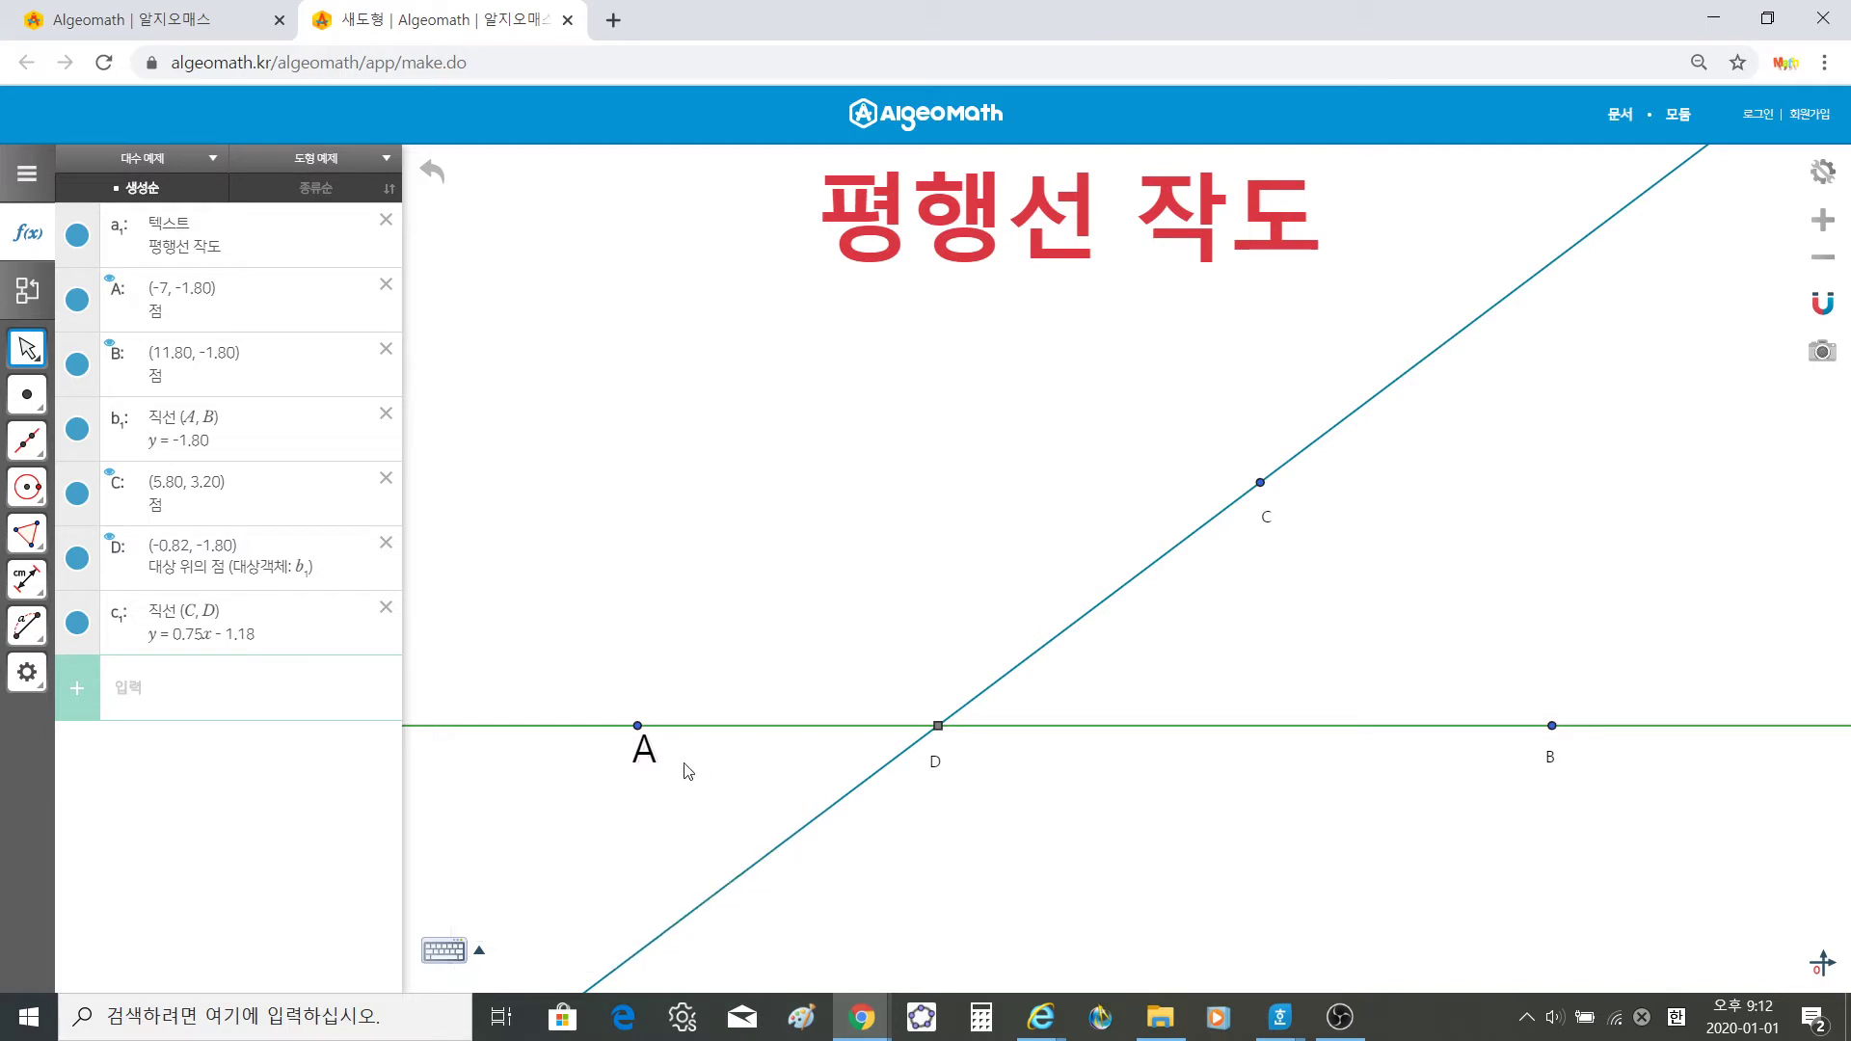
pyautogui.click(635, 765)
pyautogui.click(627, 895)
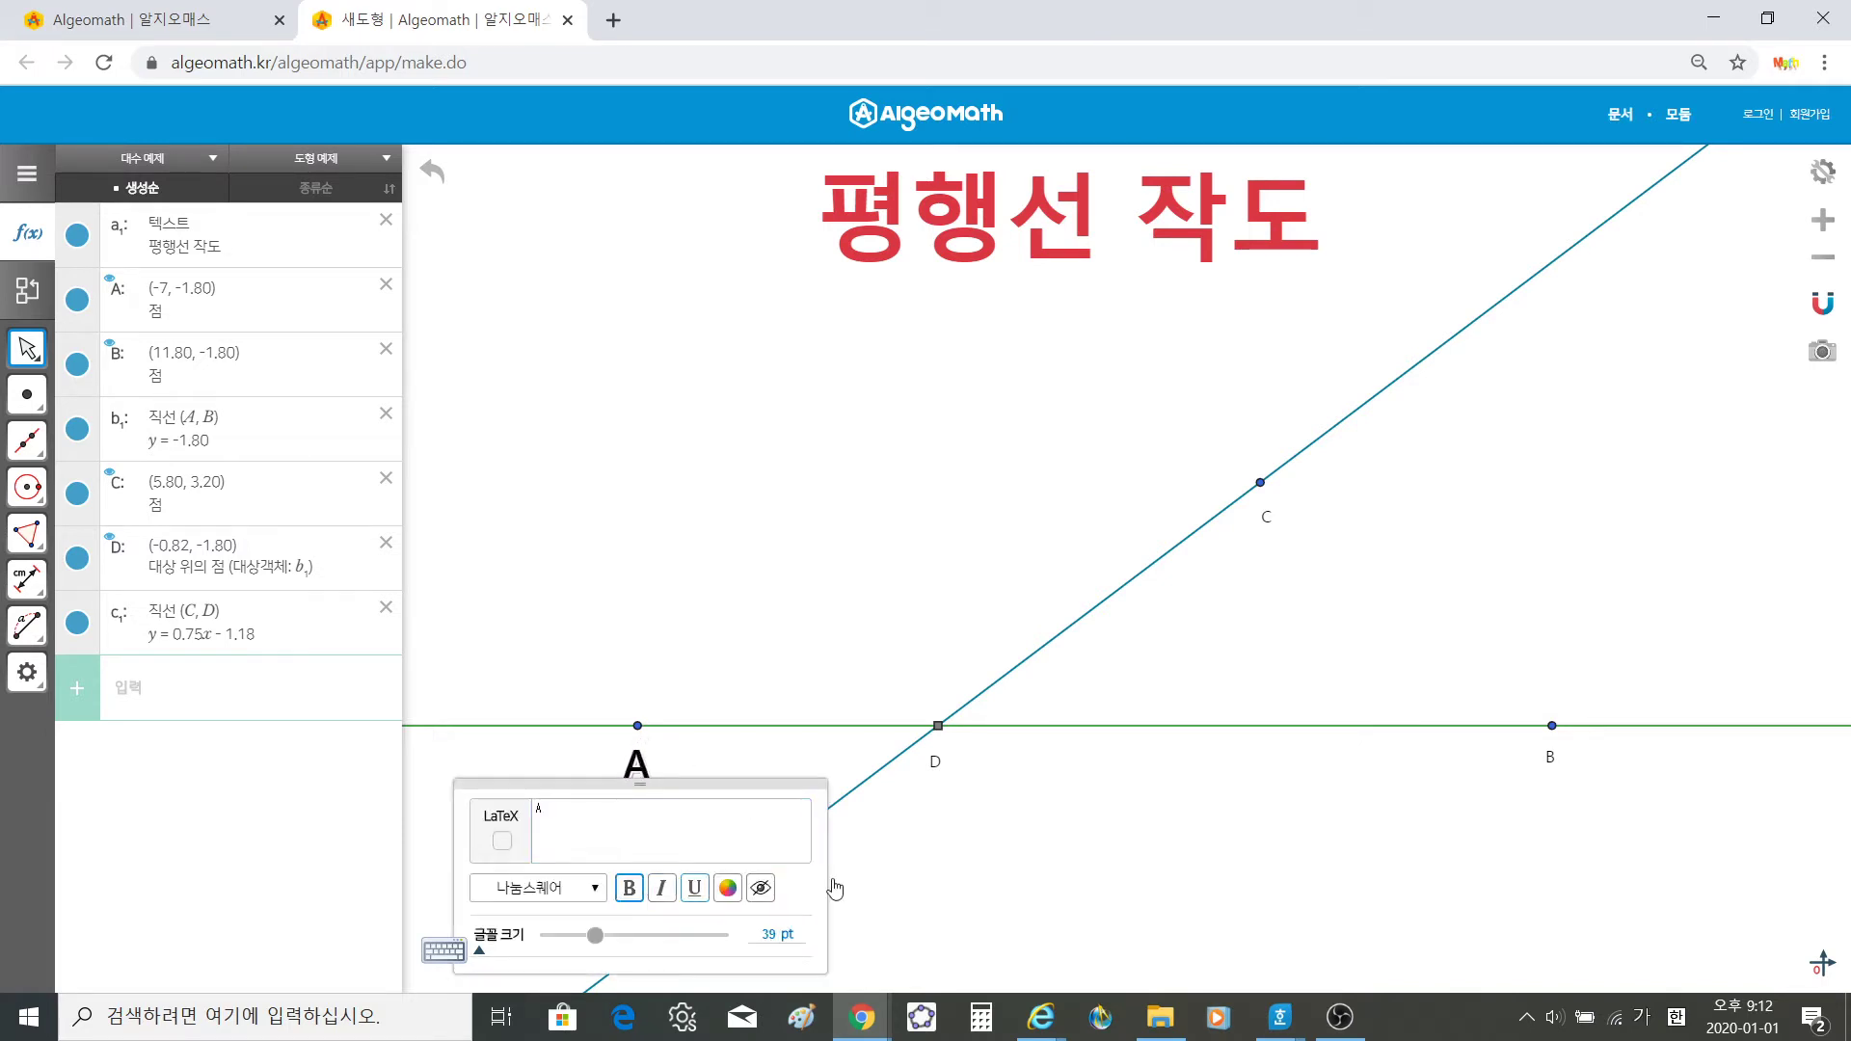
pyautogui.click(868, 848)
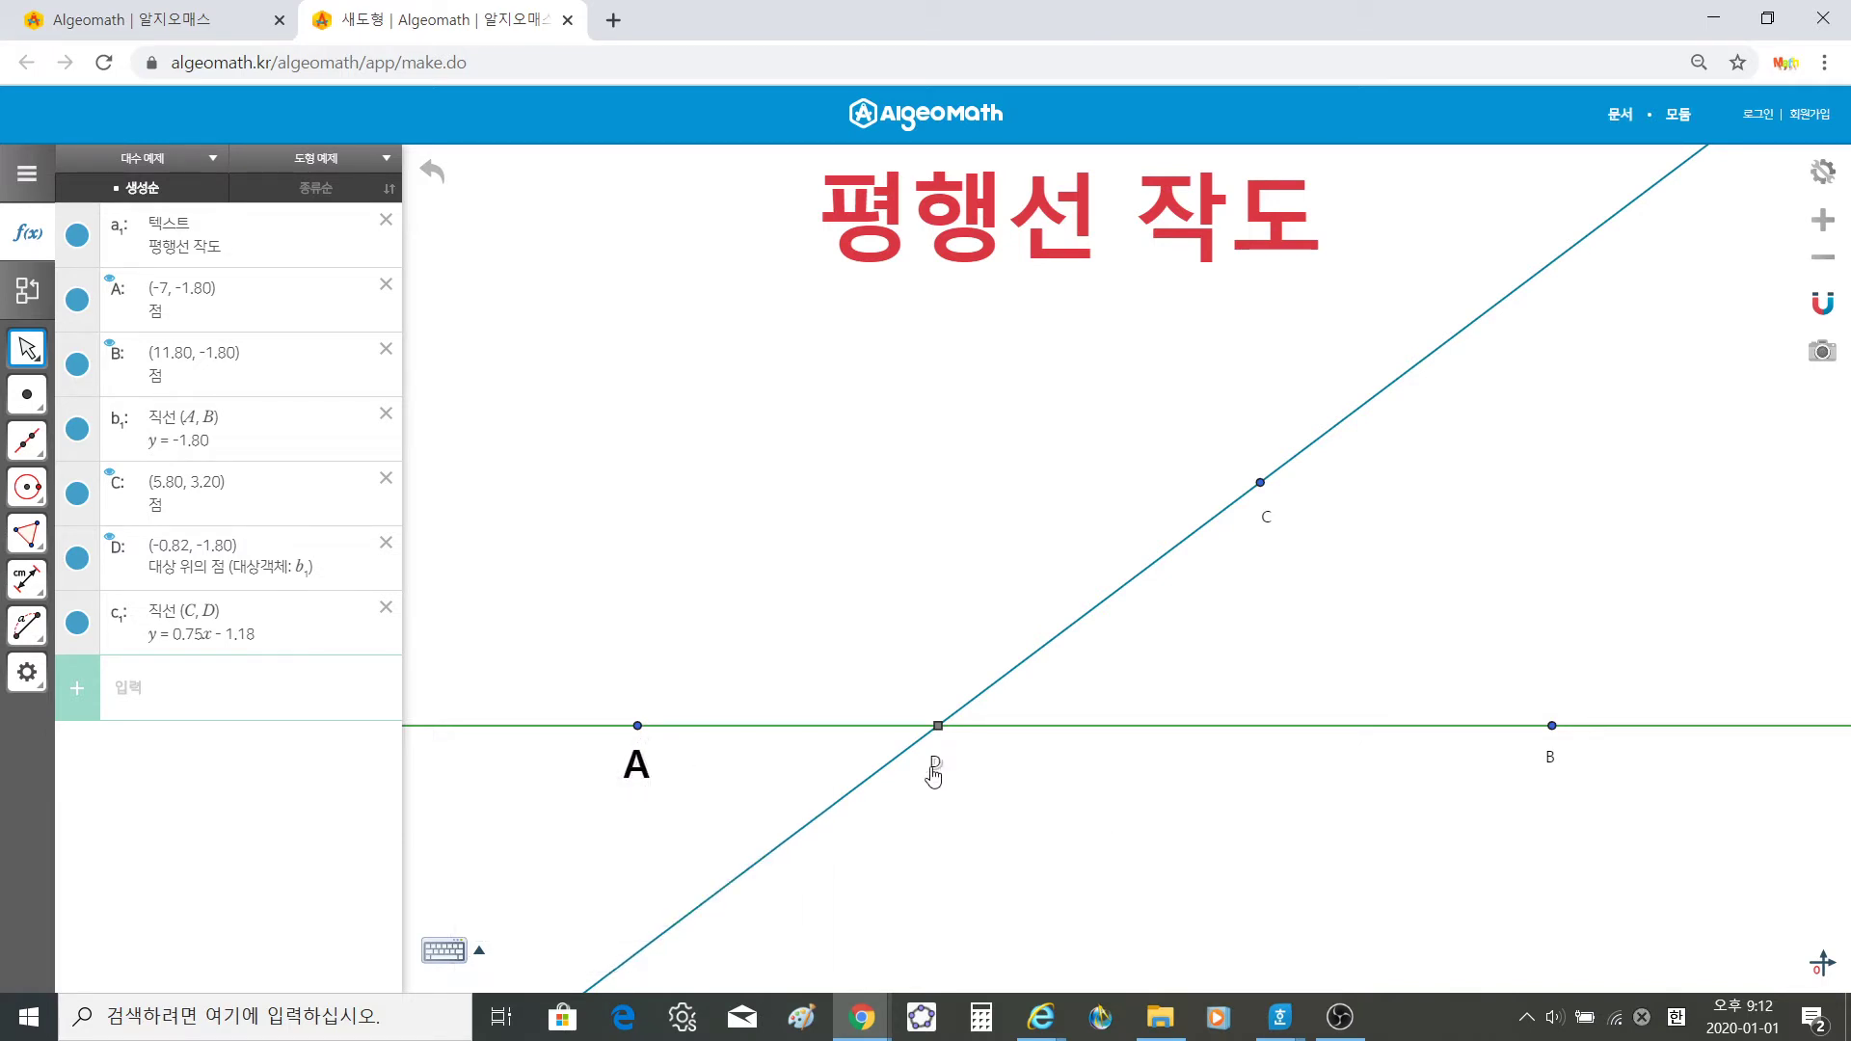
# Step: Make point D's label bold and enlarge it to roughly match the label of point A
pyautogui.click(937, 767)
pyautogui.click(920, 893)
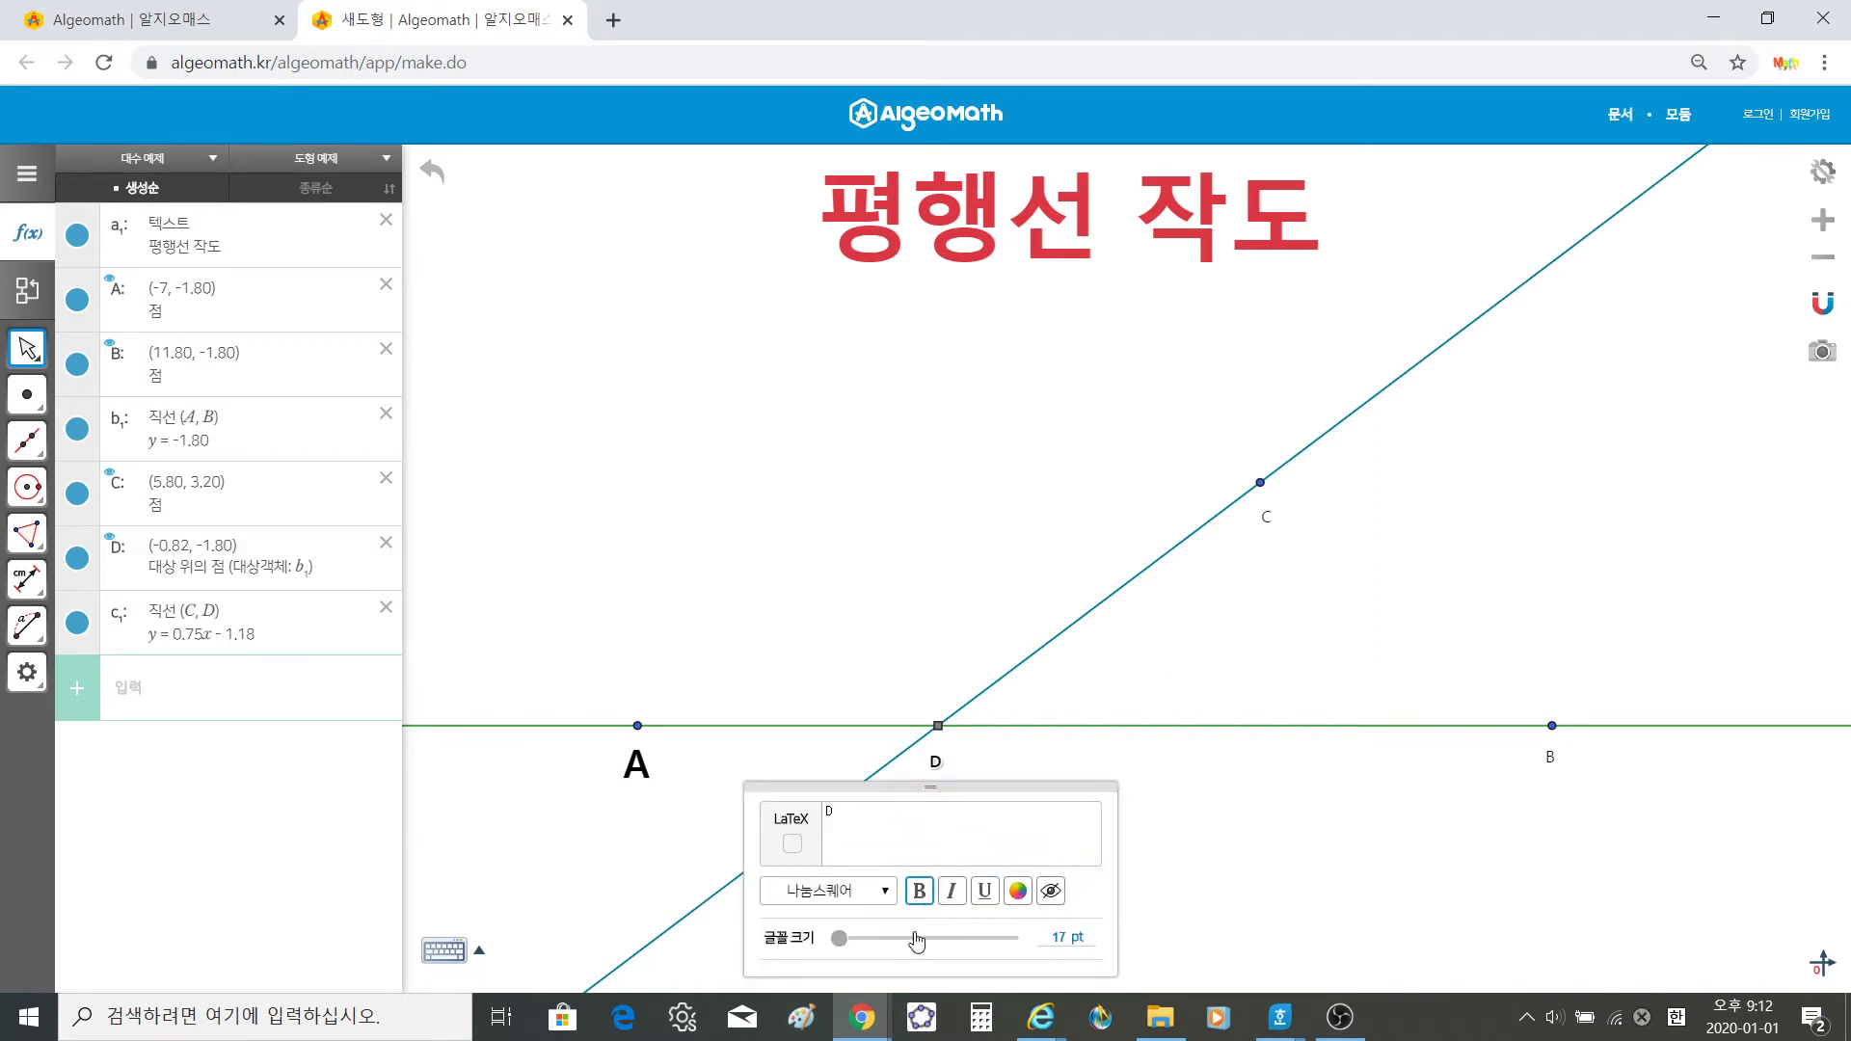
pyautogui.moveTo(894, 939); pyautogui.dragTo(889, 953)
pyautogui.click(1186, 831)
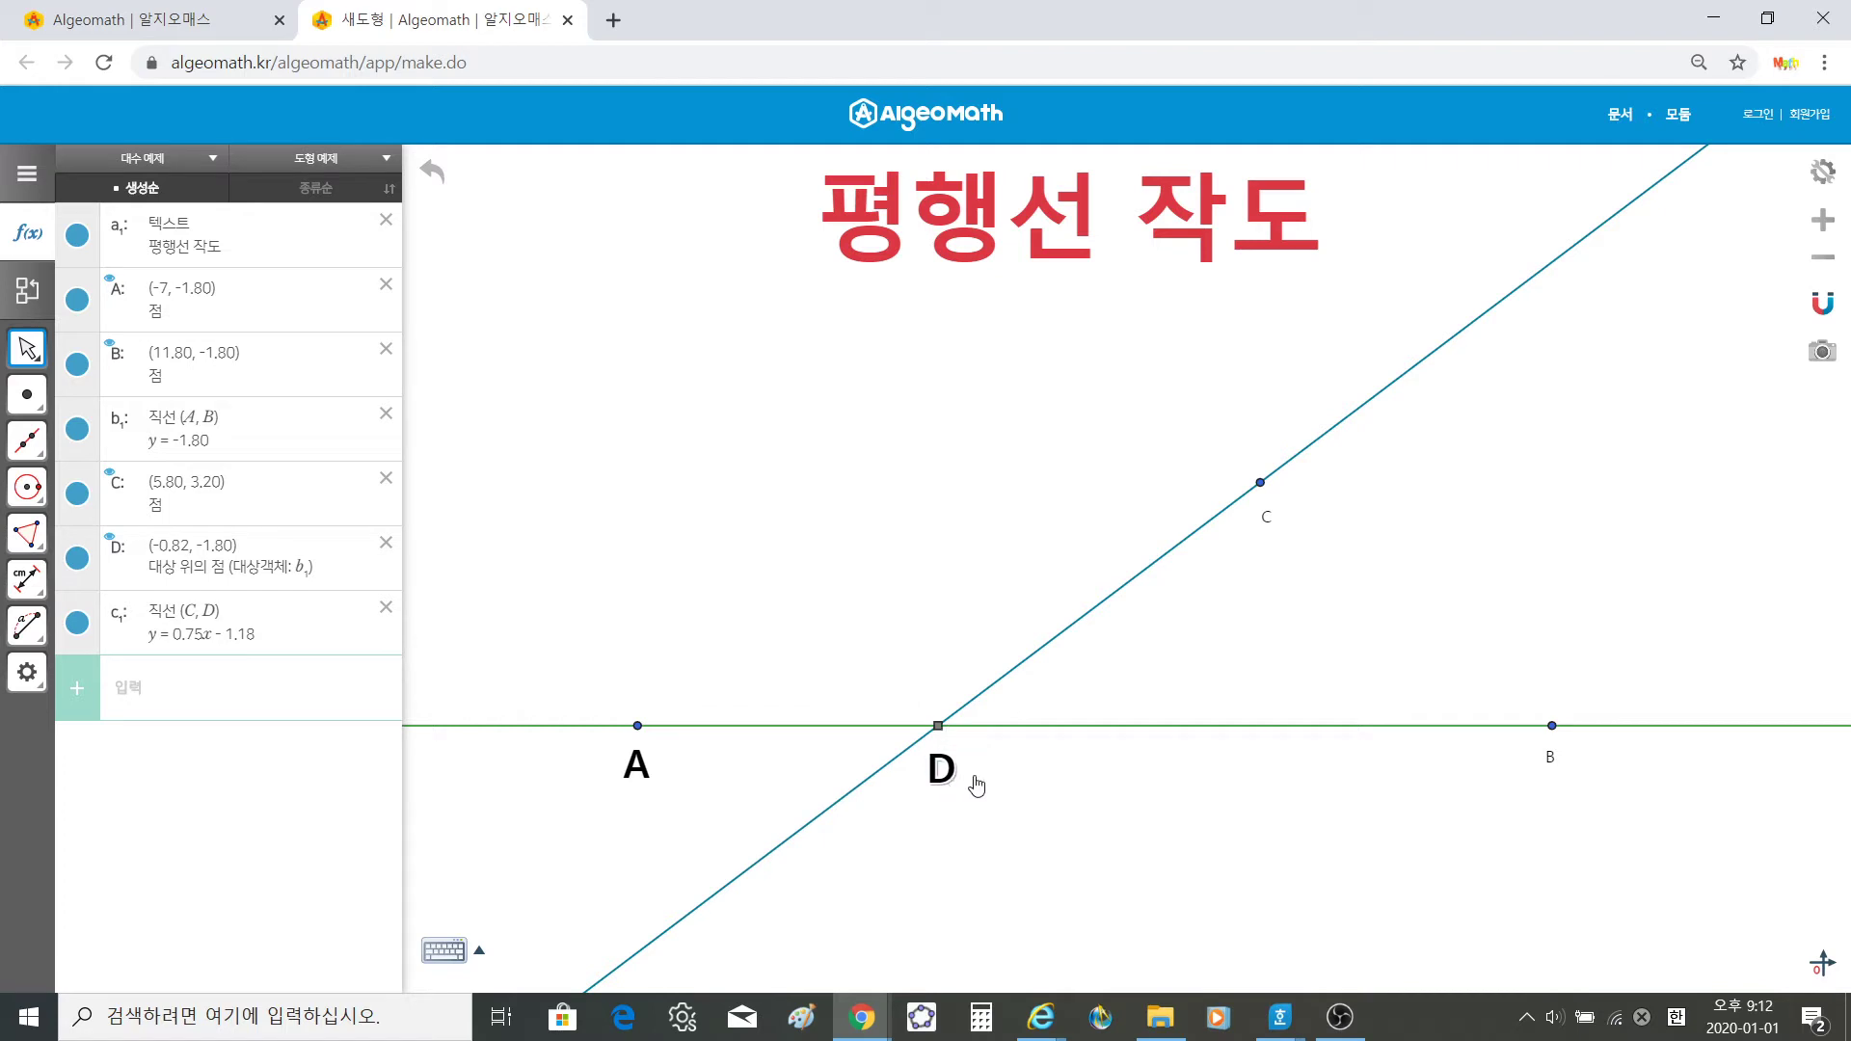
# Step: Make point B's label bold at about 43 pt and shift it slightly lower beneath its point
pyautogui.click(1550, 758)
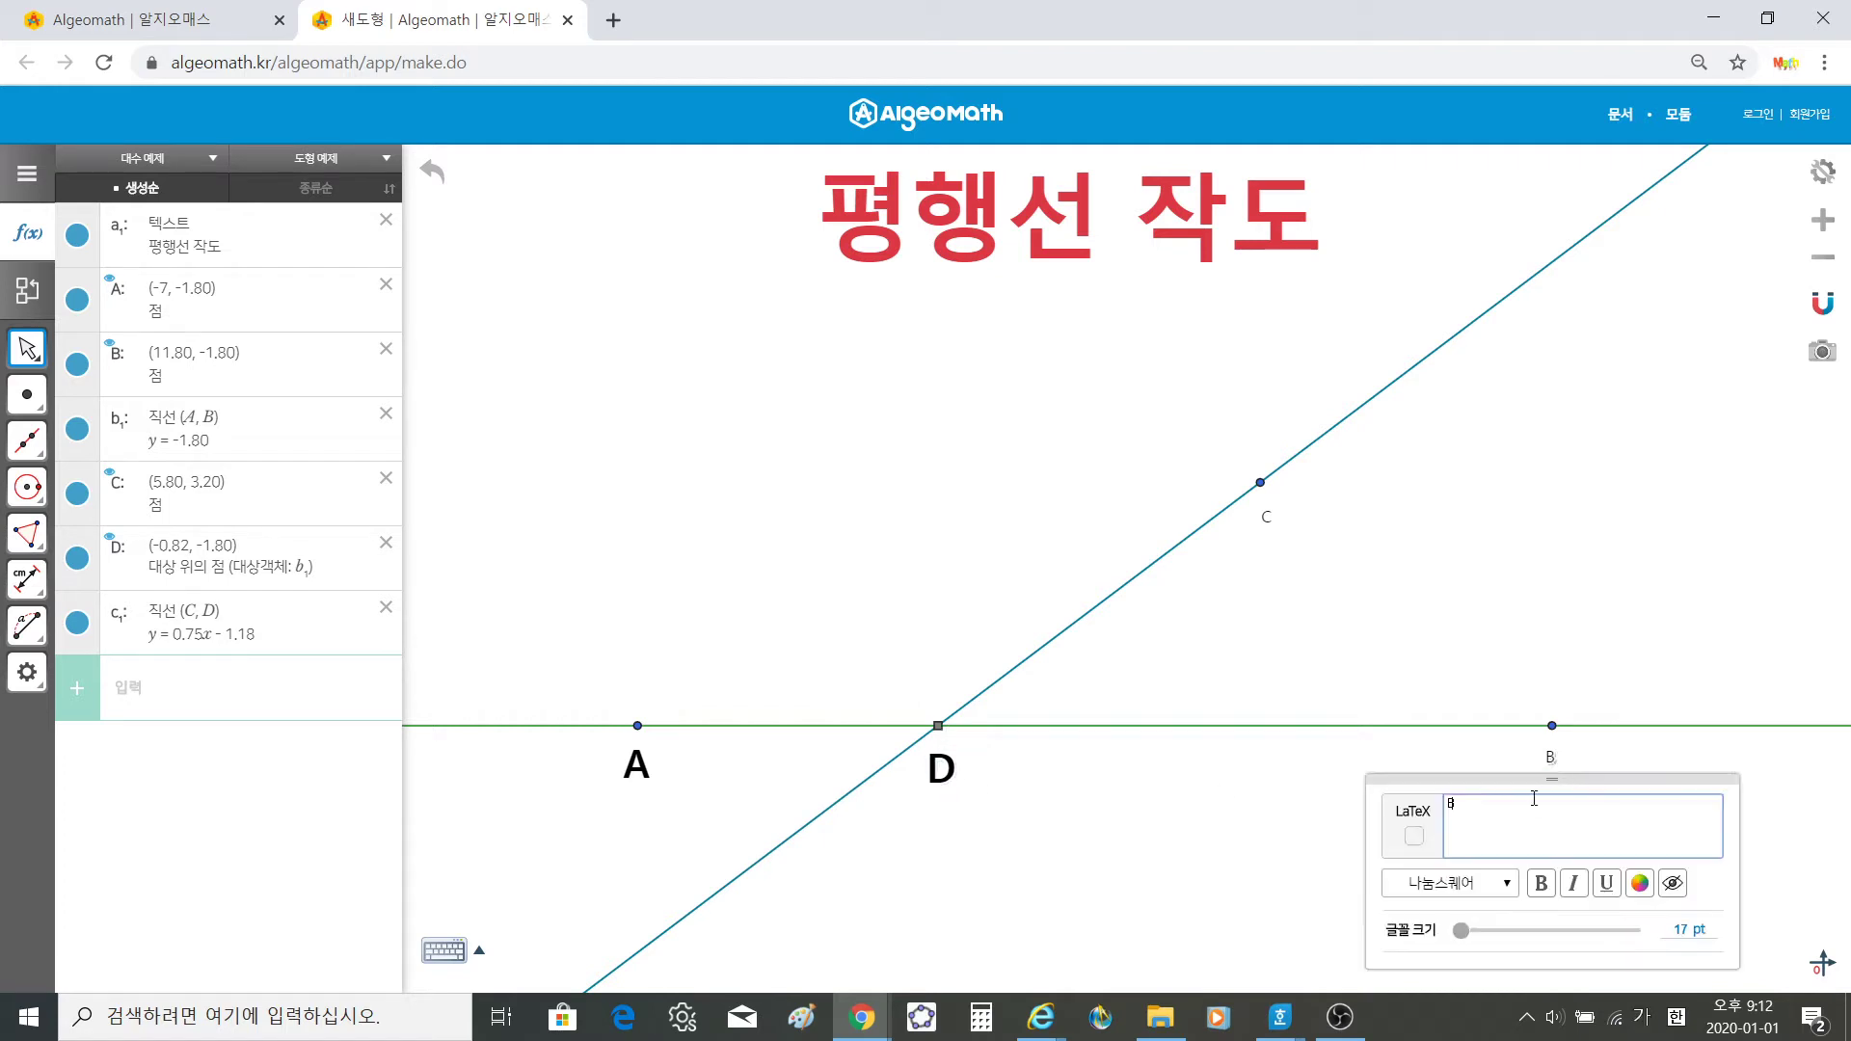
pyautogui.click(1540, 886)
pyautogui.click(1518, 931)
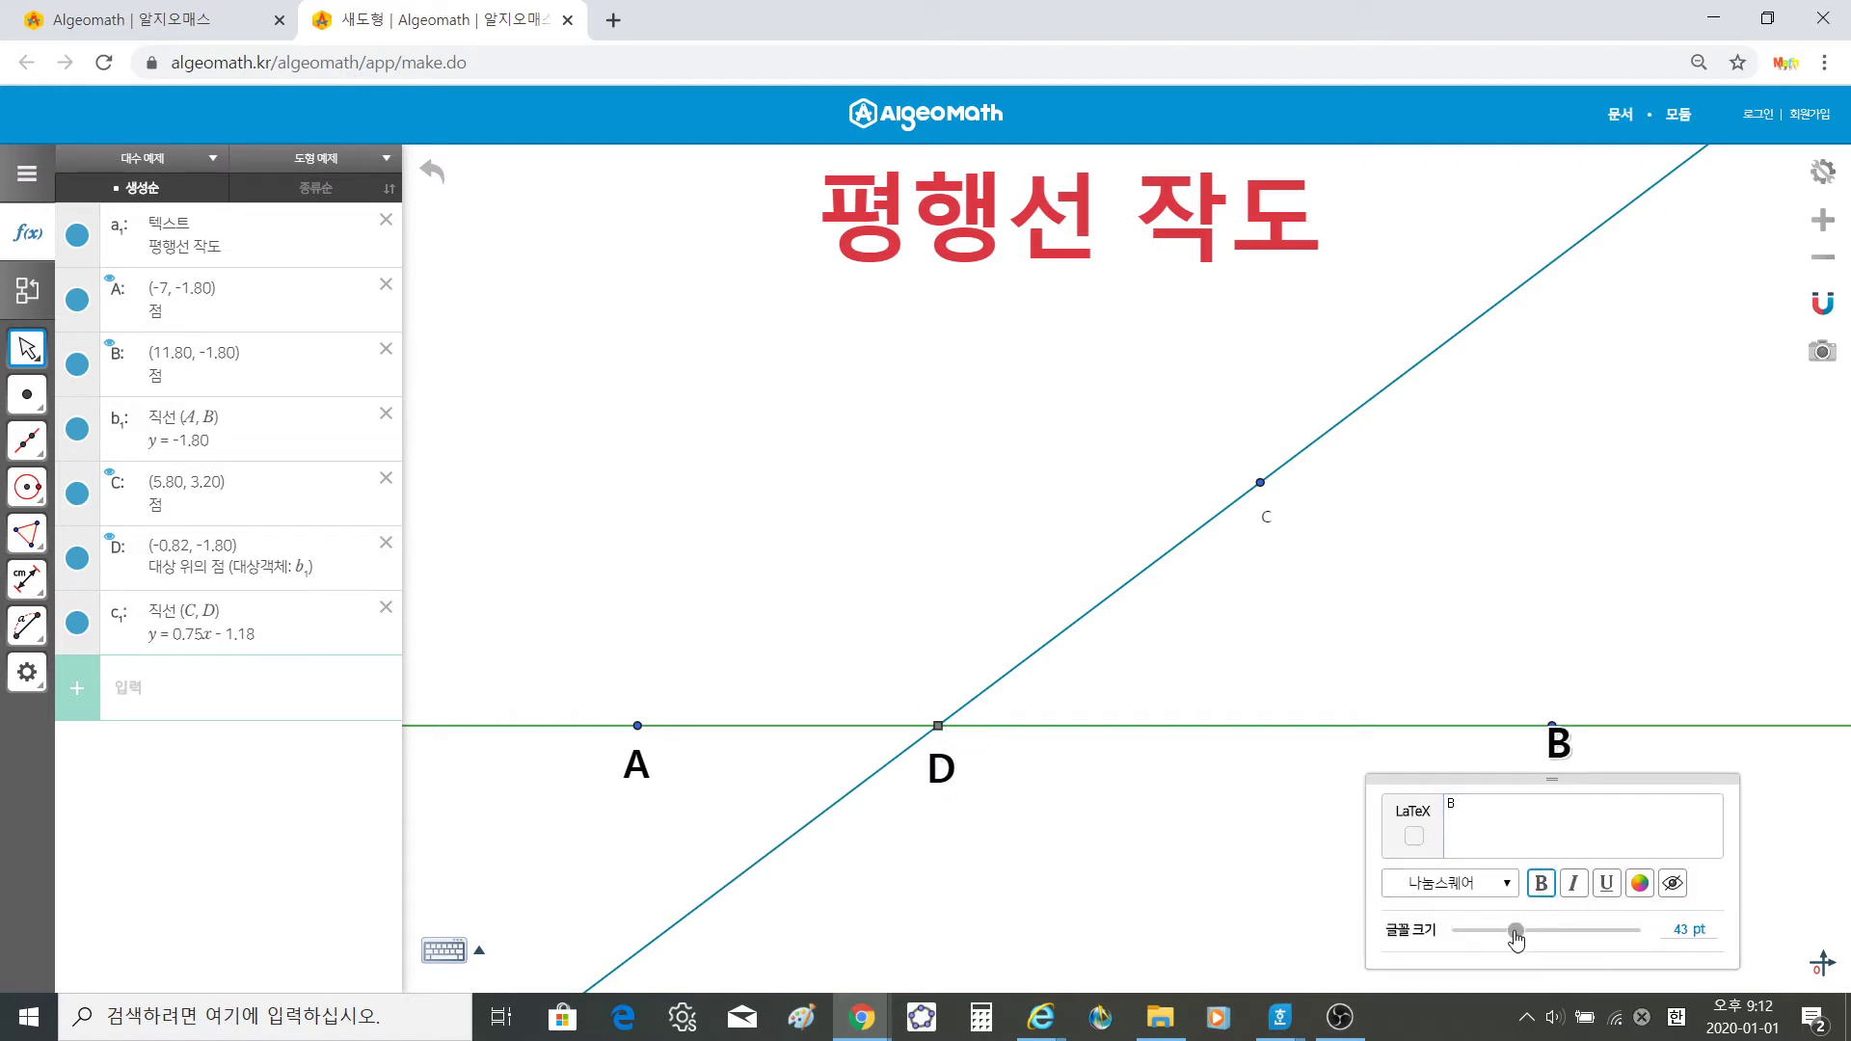
pyautogui.moveTo(1485, 834); pyautogui.dragTo(1482, 833)
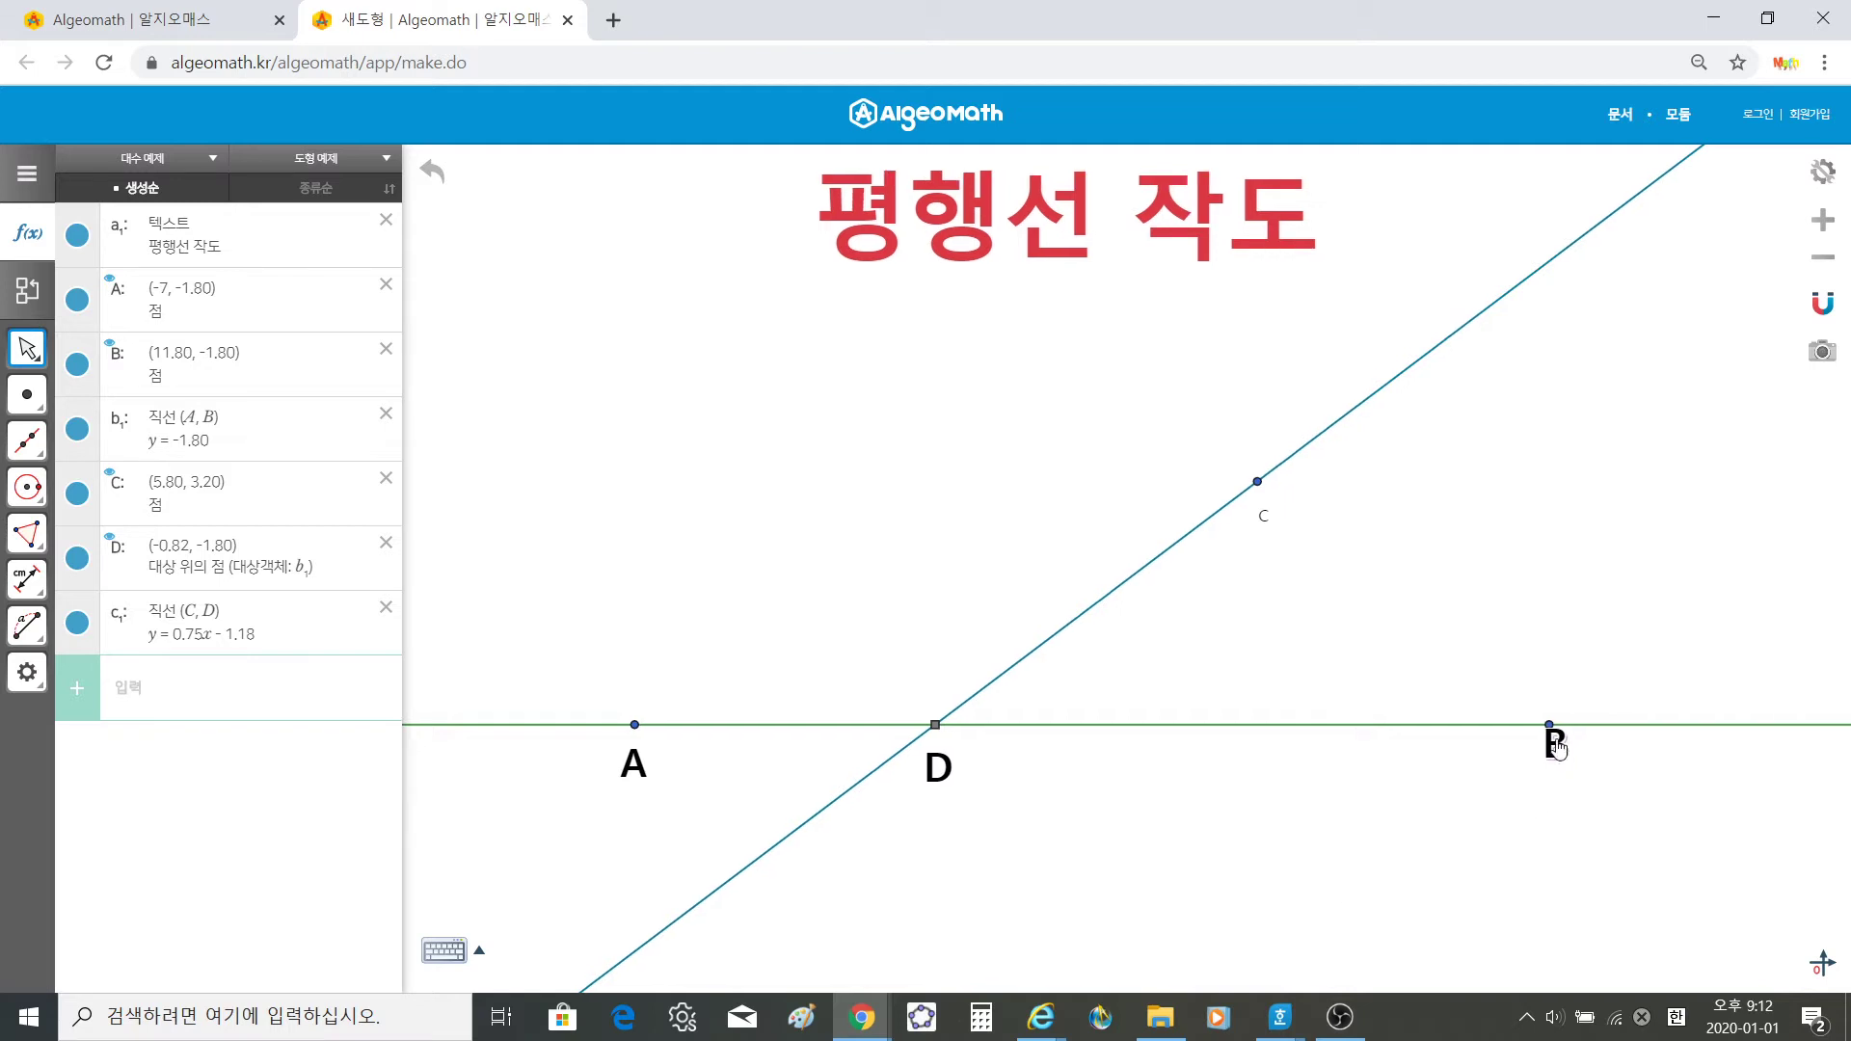
pyautogui.moveTo(1553, 740); pyautogui.dragTo(1554, 763)
# Step: Make point C's label bold at about 38 pt and shift it slightly lower beneath its point
pyautogui.click(1264, 525)
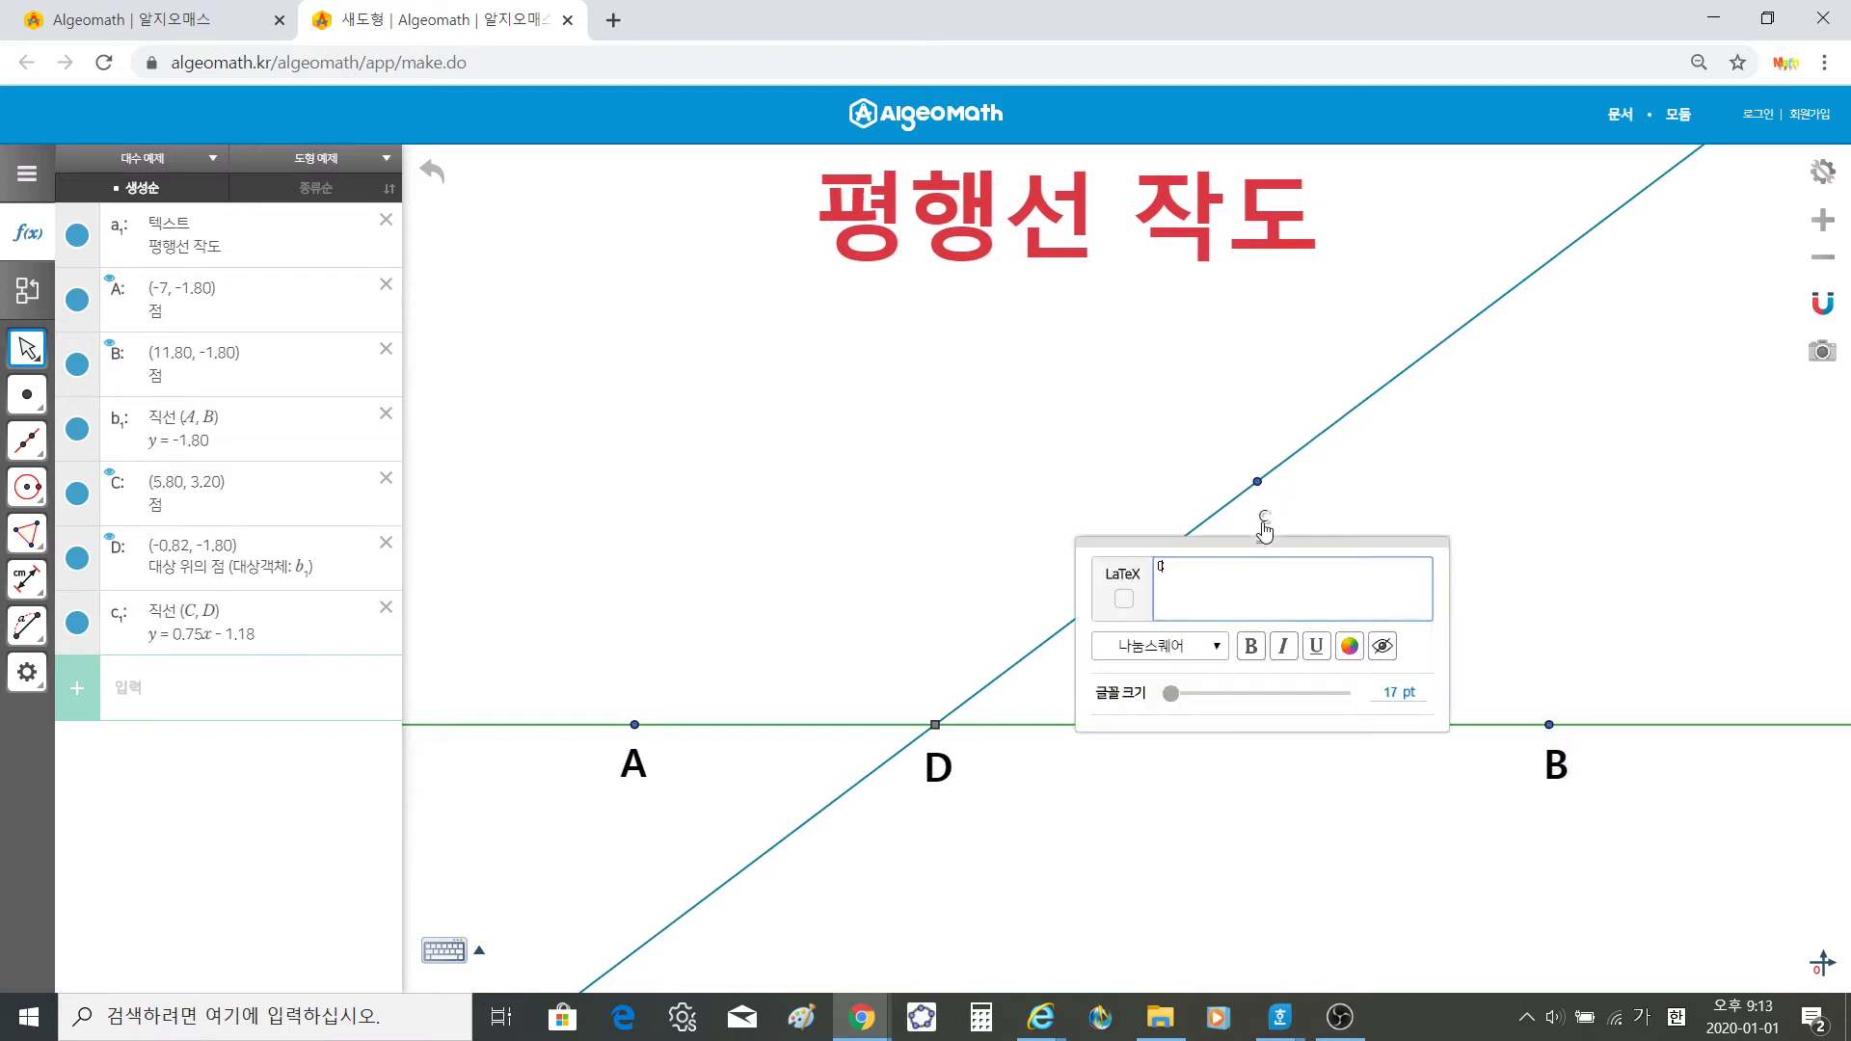
pyautogui.click(1251, 648)
pyautogui.click(1215, 694)
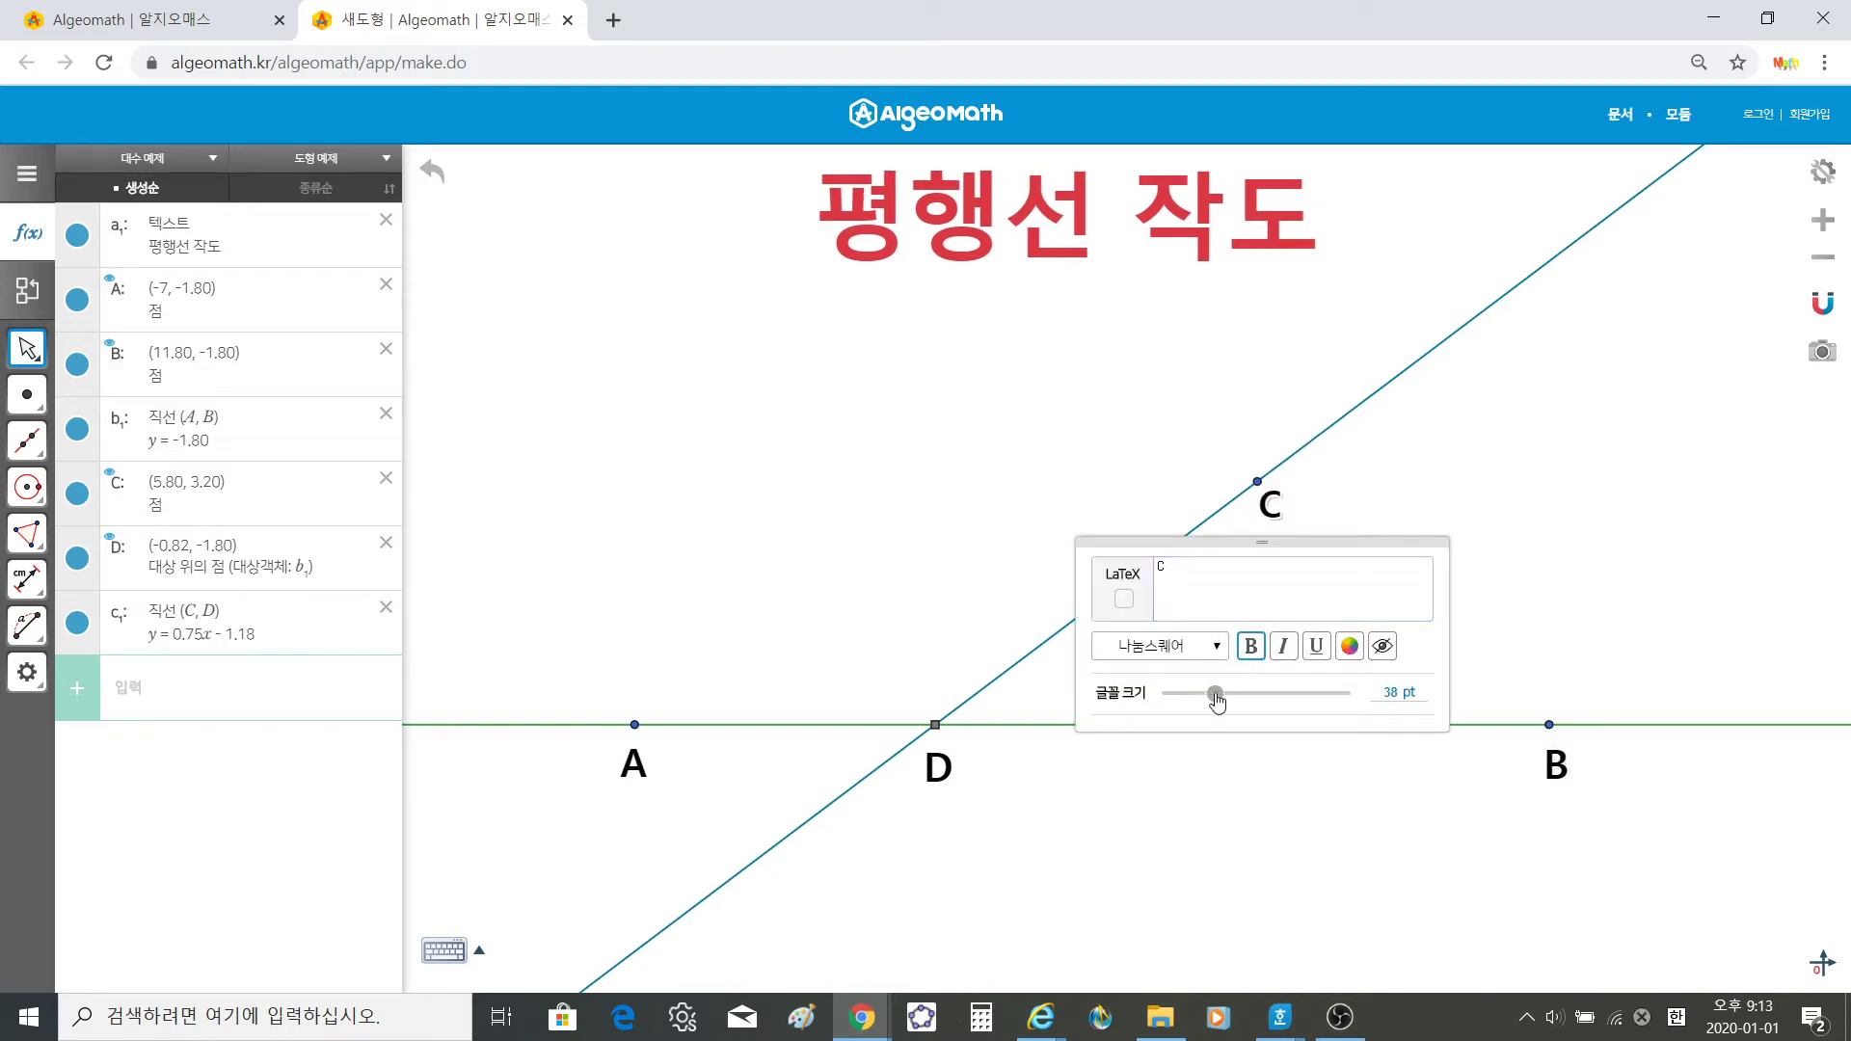
pyautogui.moveTo(1217, 700); pyautogui.dragTo(1224, 701)
pyautogui.click(1326, 789)
pyautogui.moveTo(1271, 498); pyautogui.dragTo(1273, 517)
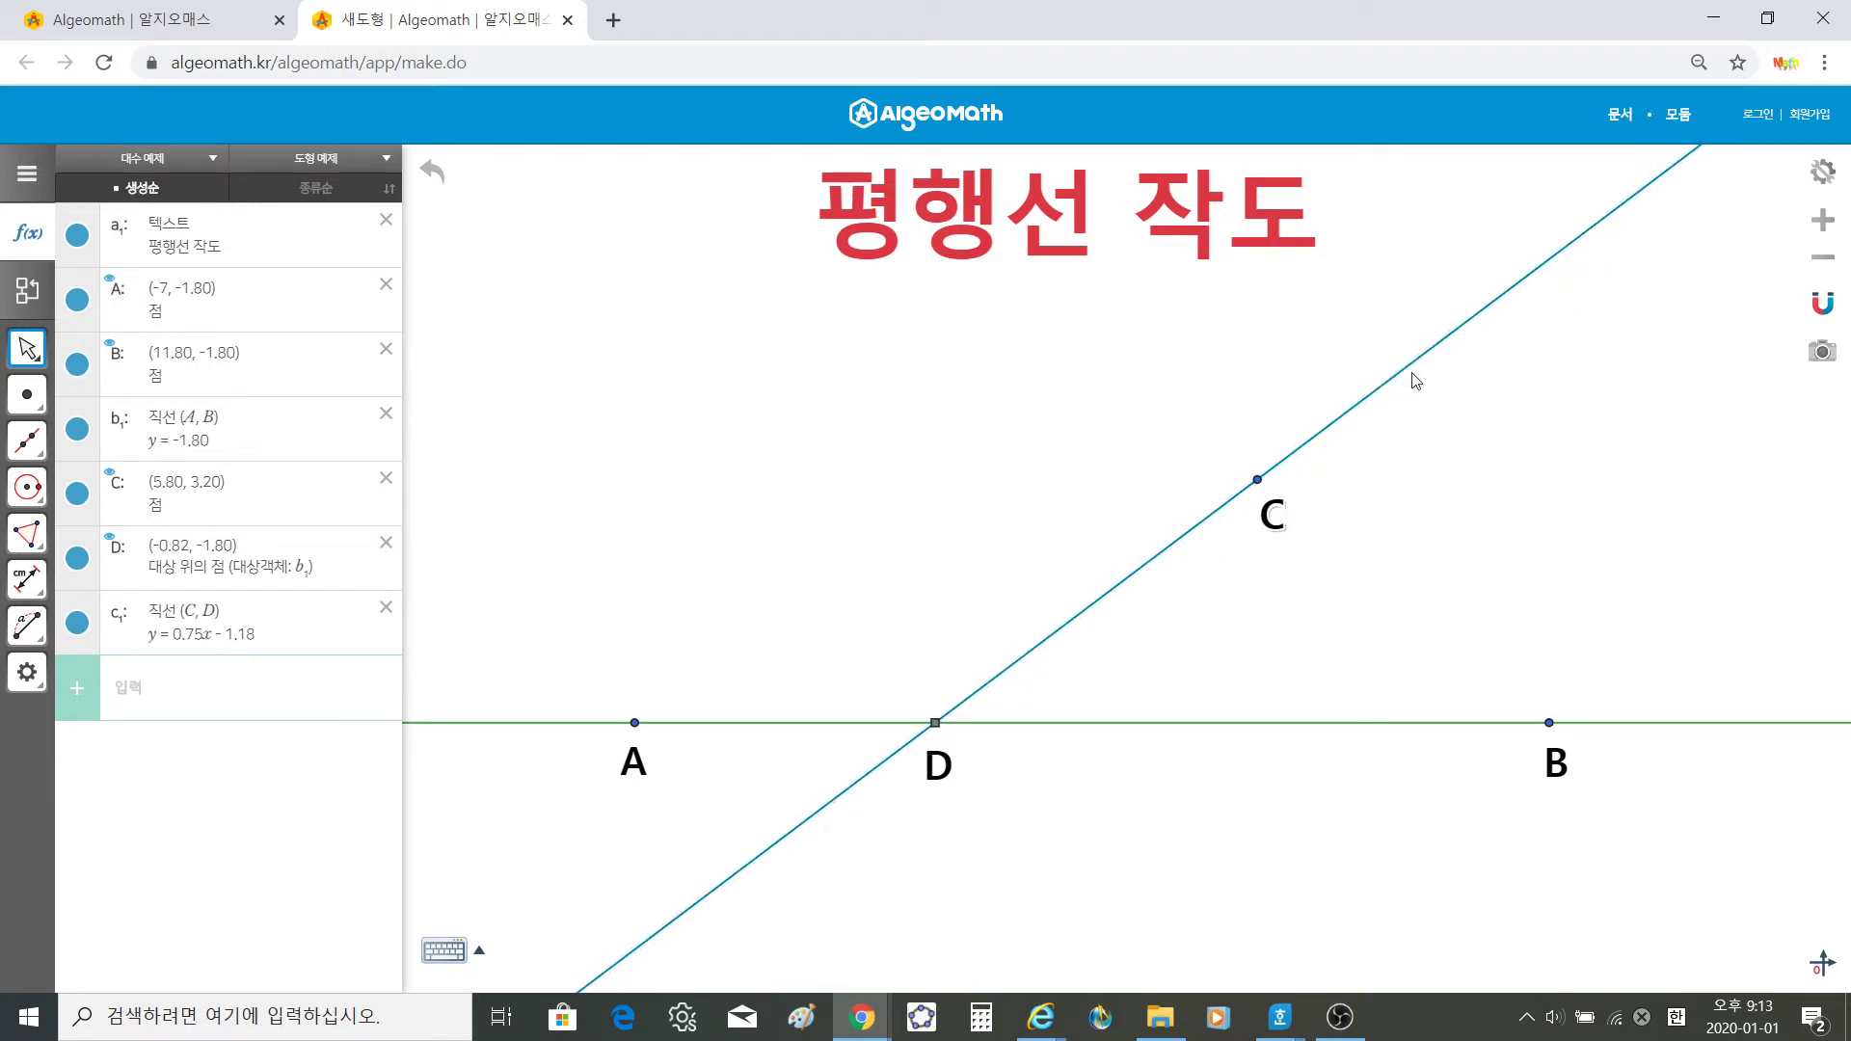
# Step: Draw two circles of radius 3, one centred on point D and one centred on point C
pyautogui.moveTo(44, 403)
pyautogui.click(27, 487)
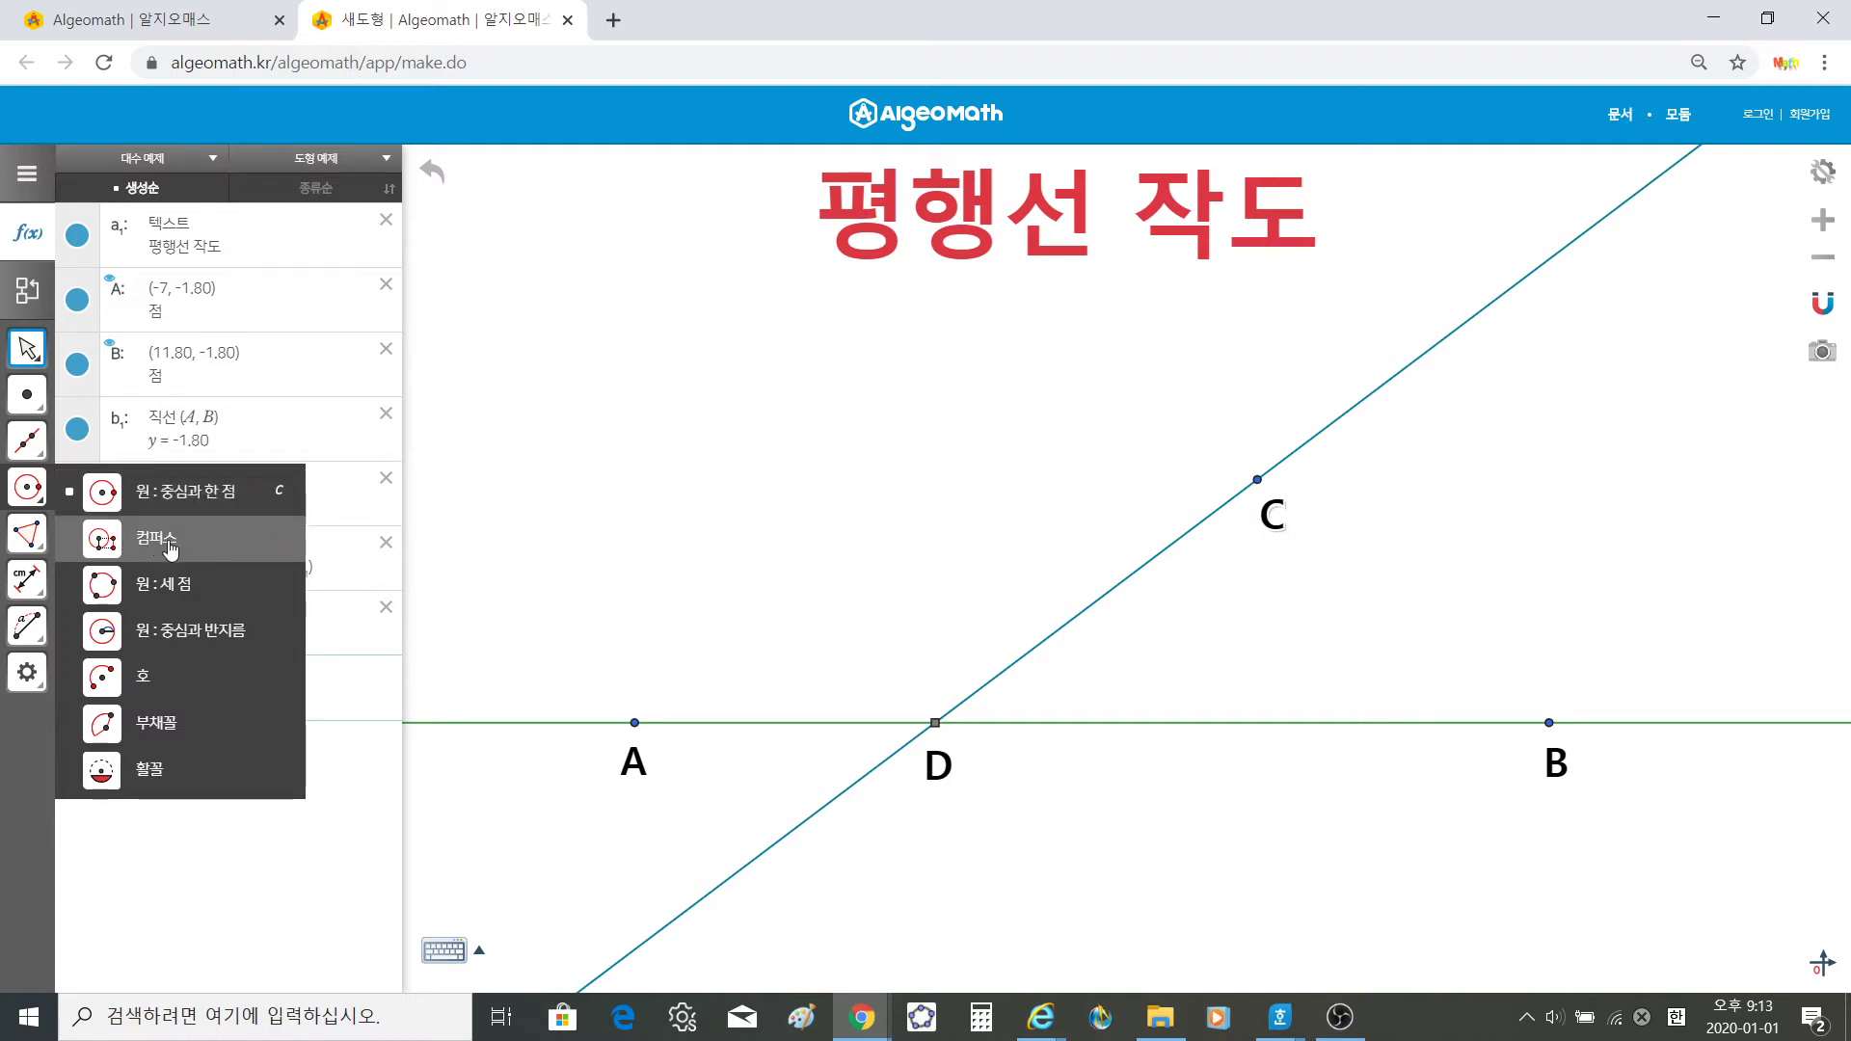
pyautogui.click(185, 631)
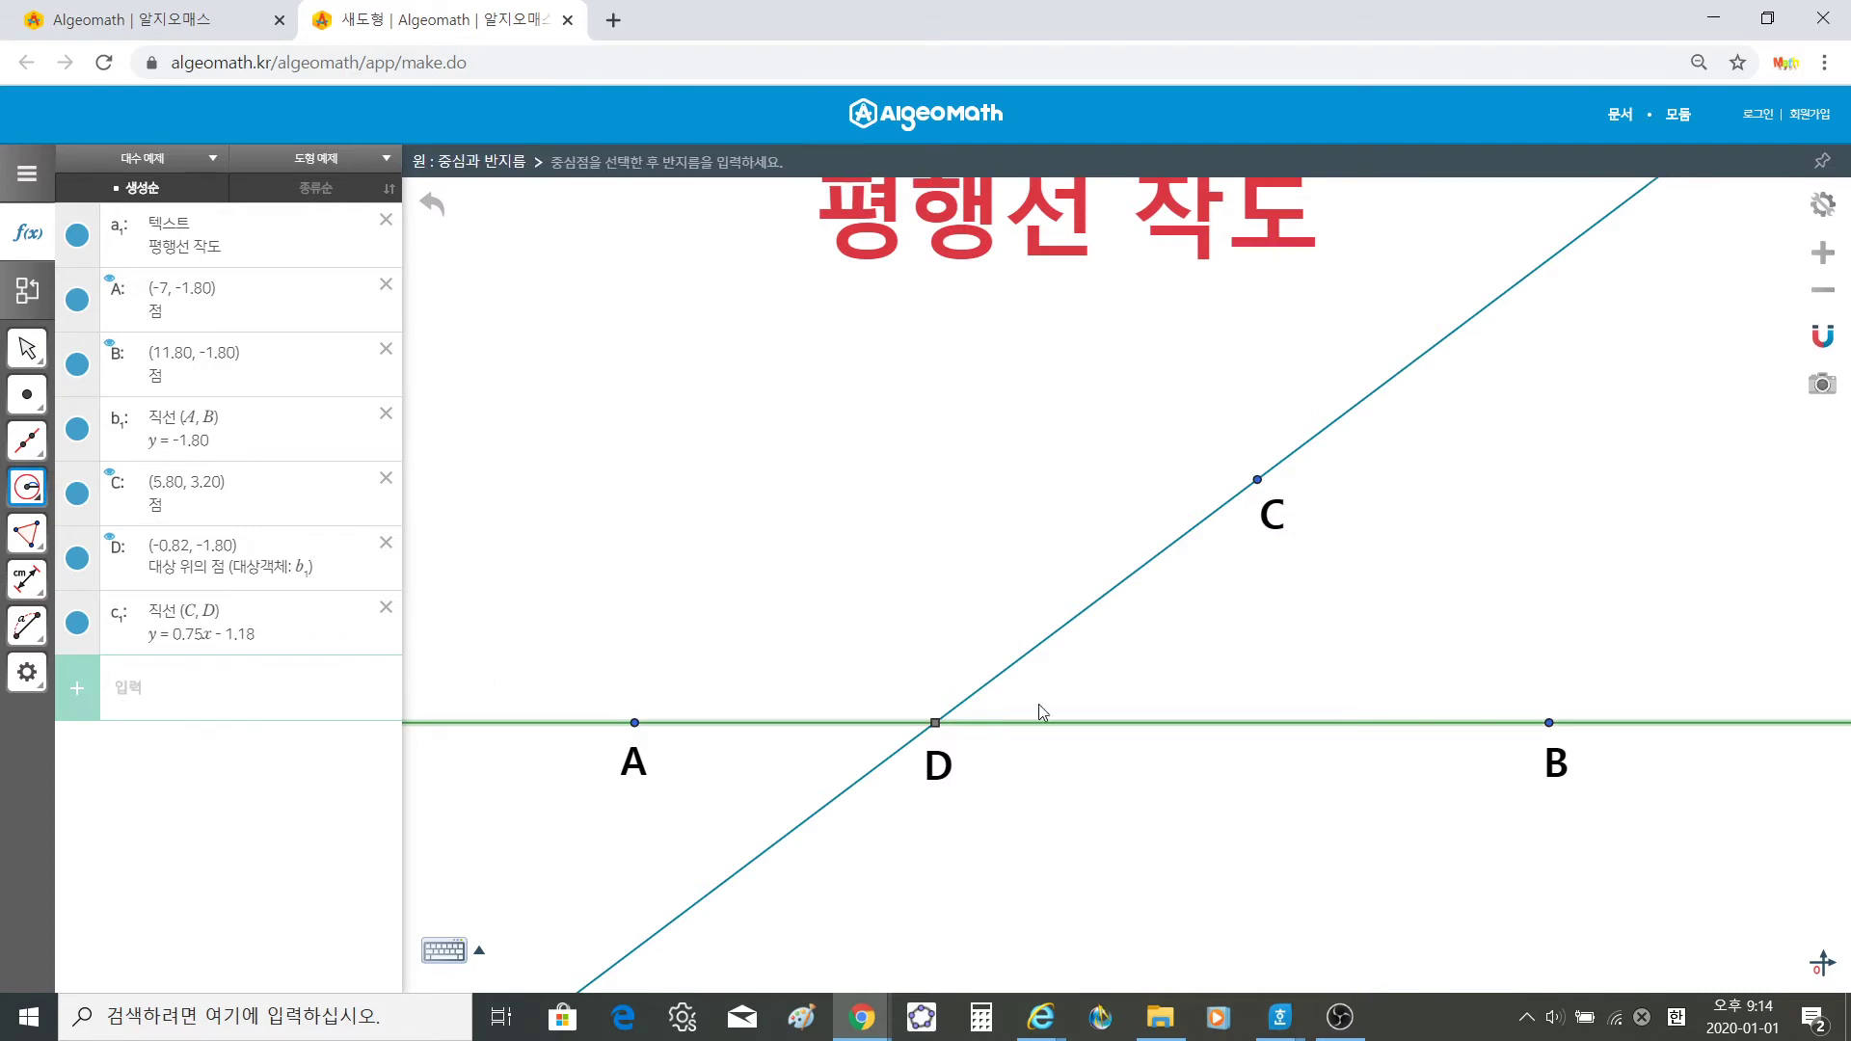
pyautogui.click(935, 724)
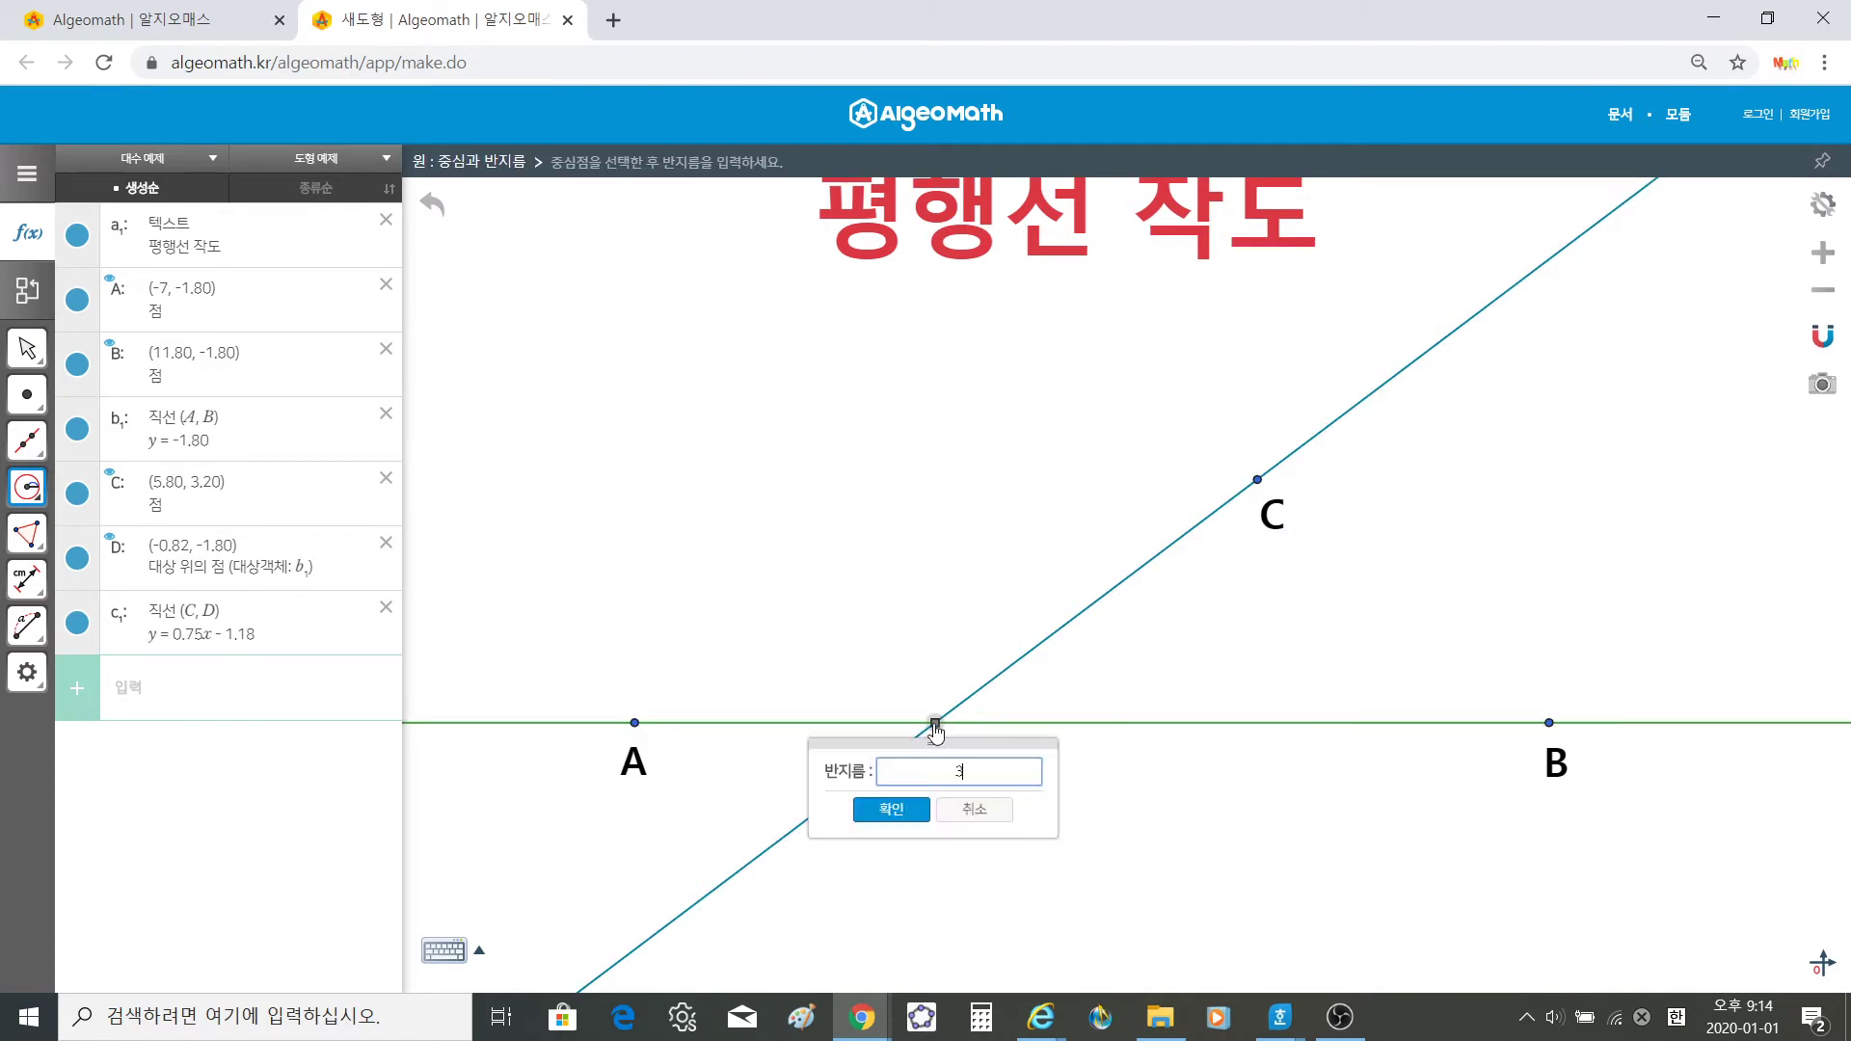
pyautogui.click(911, 815)
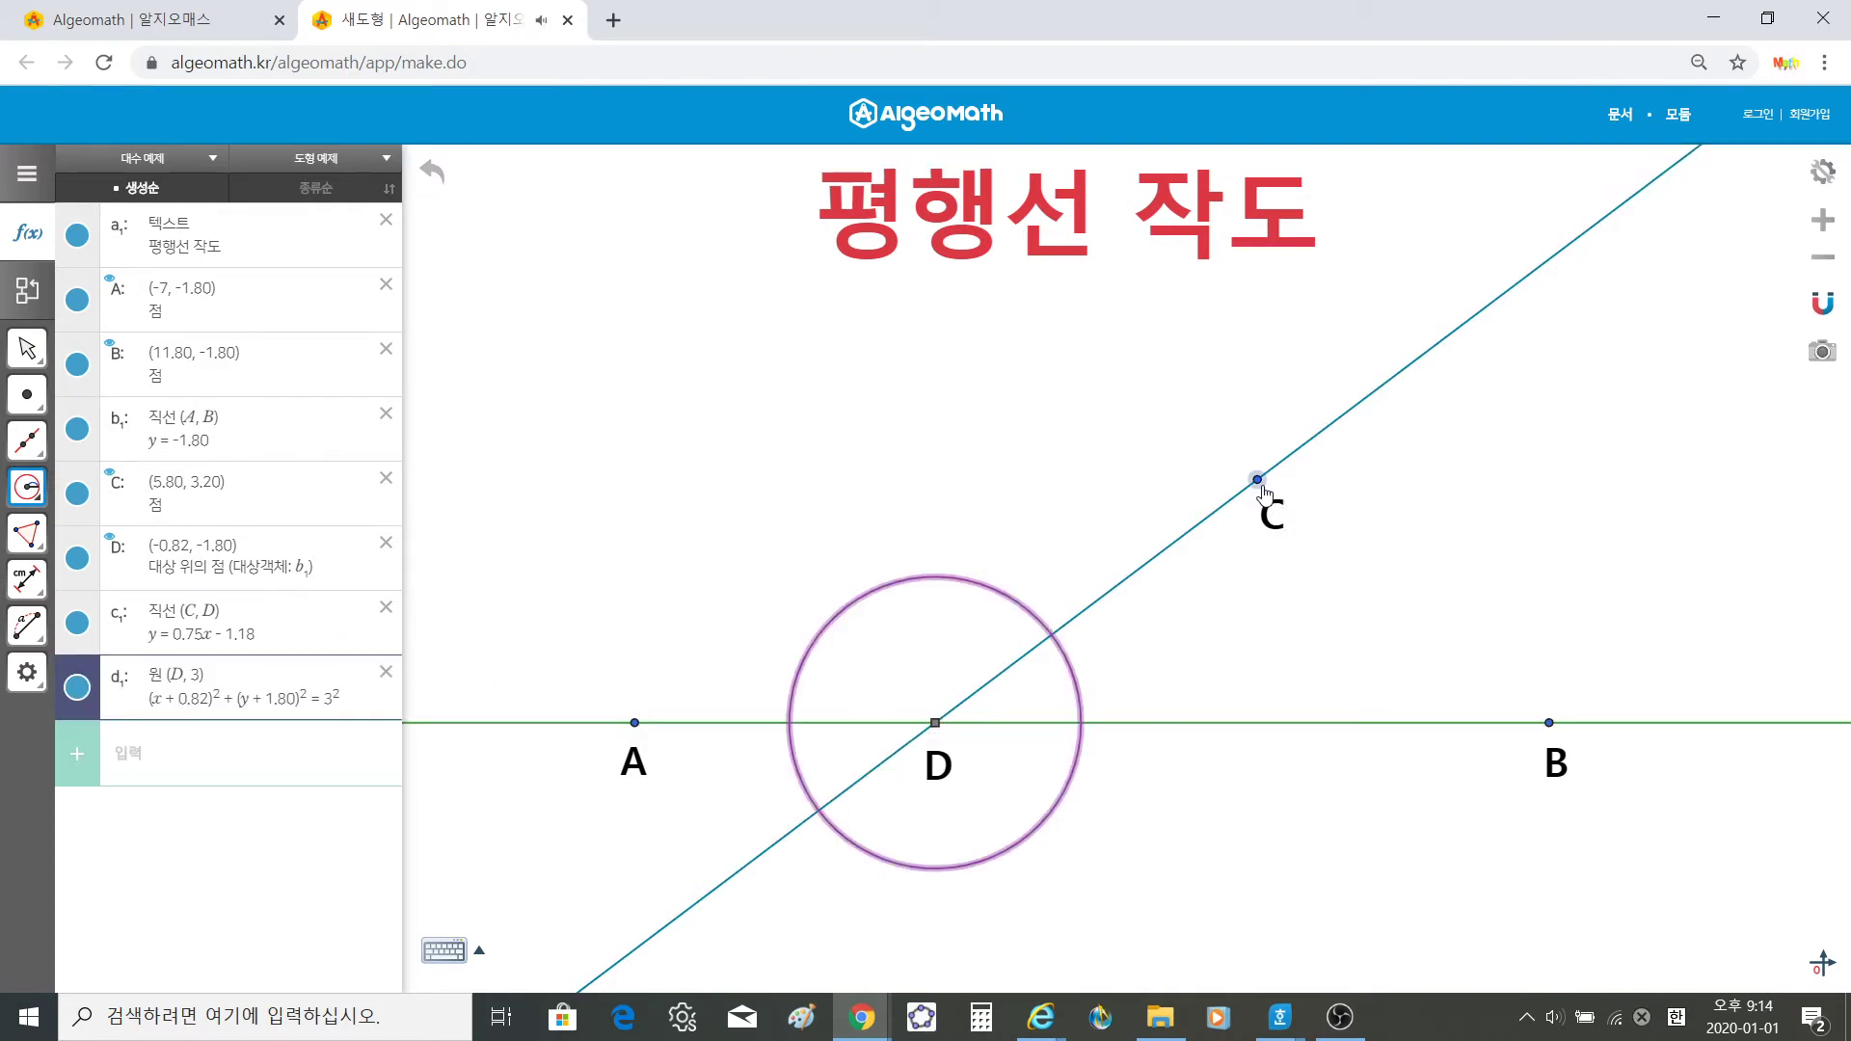
pyautogui.click(1260, 481)
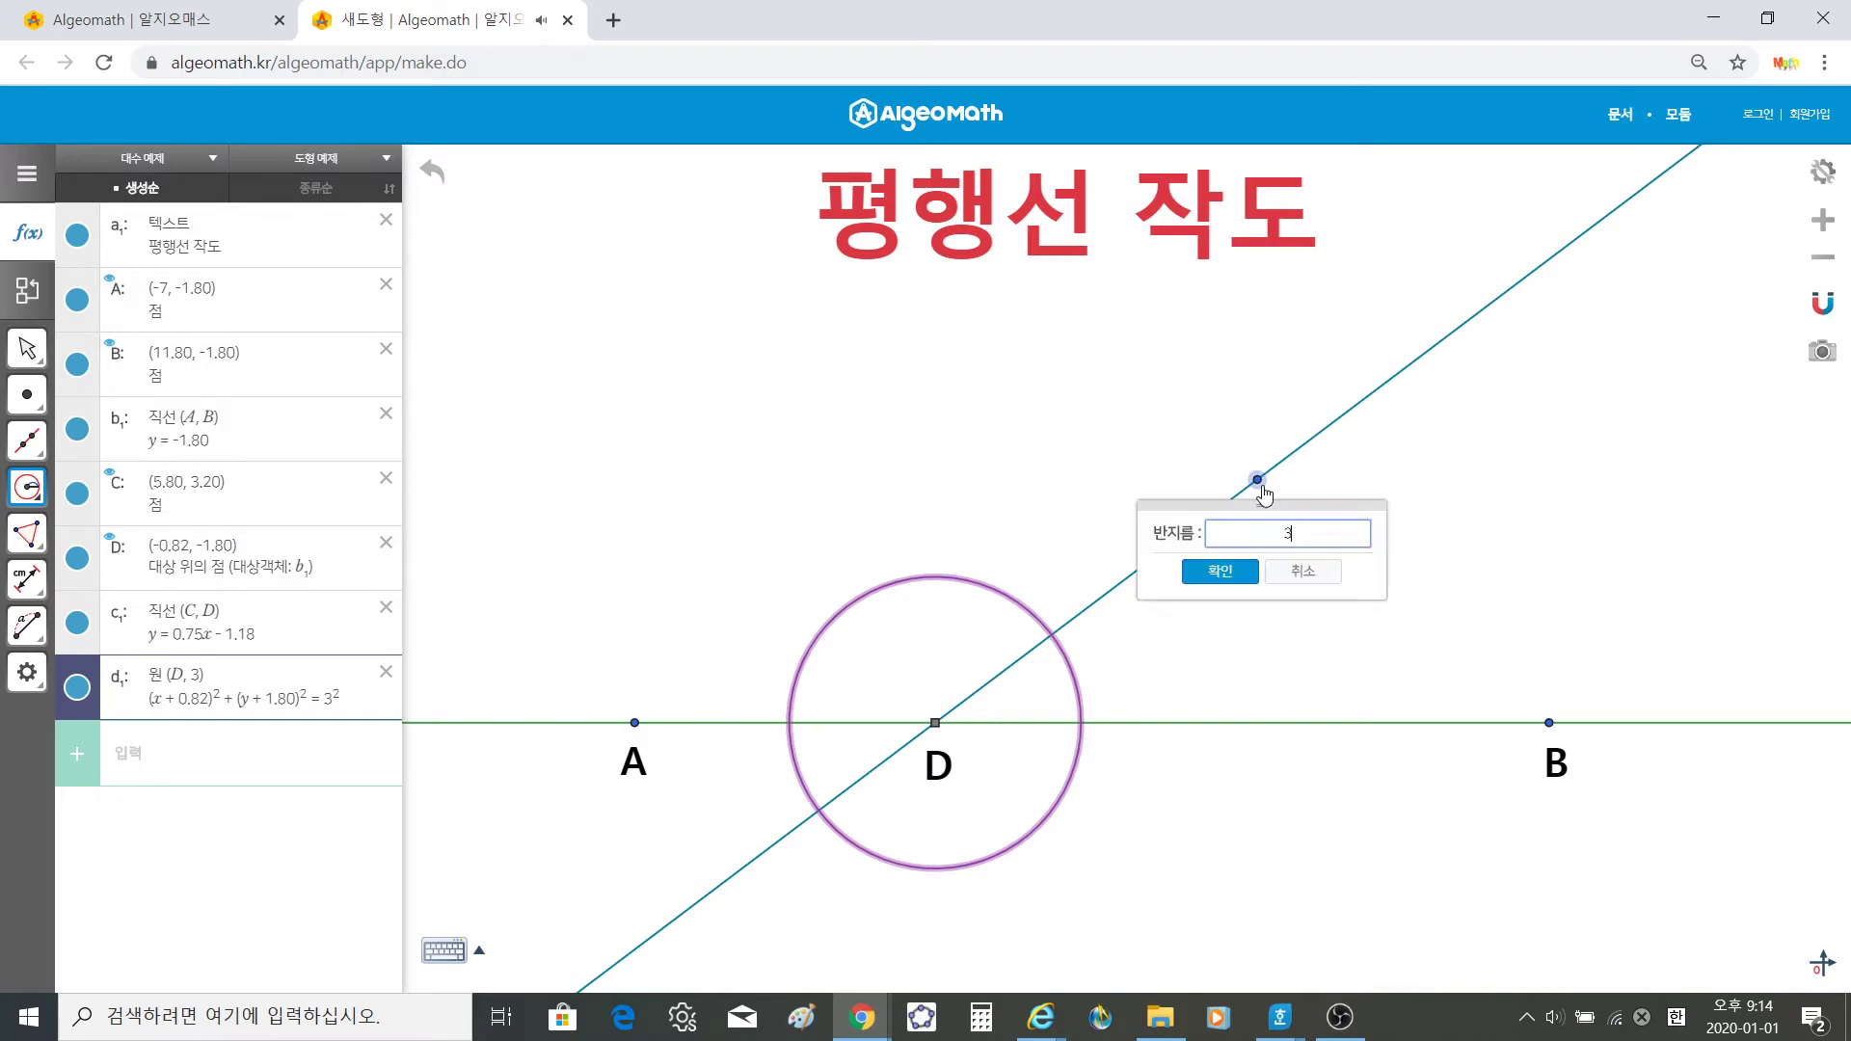
pyautogui.click(1235, 577)
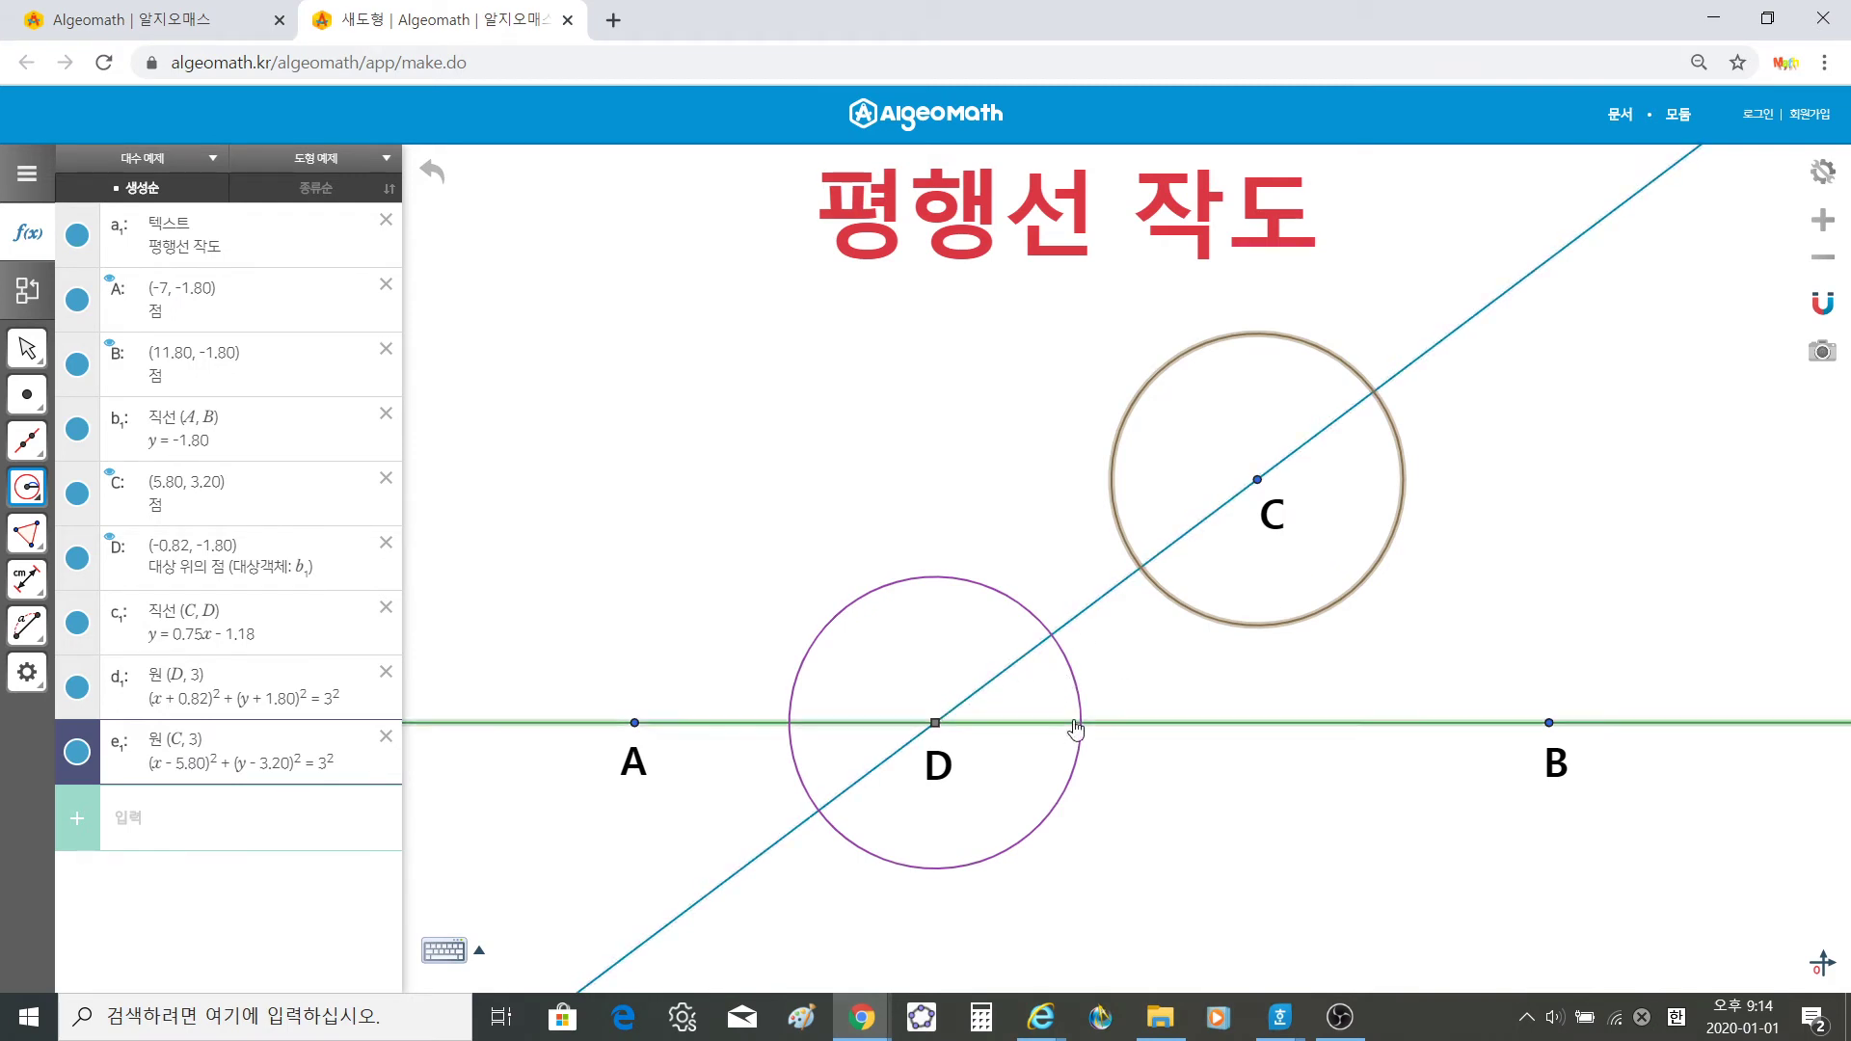
# Step: Mark the intersection points of line AB with the circle centred on D
pyautogui.click(38, 450)
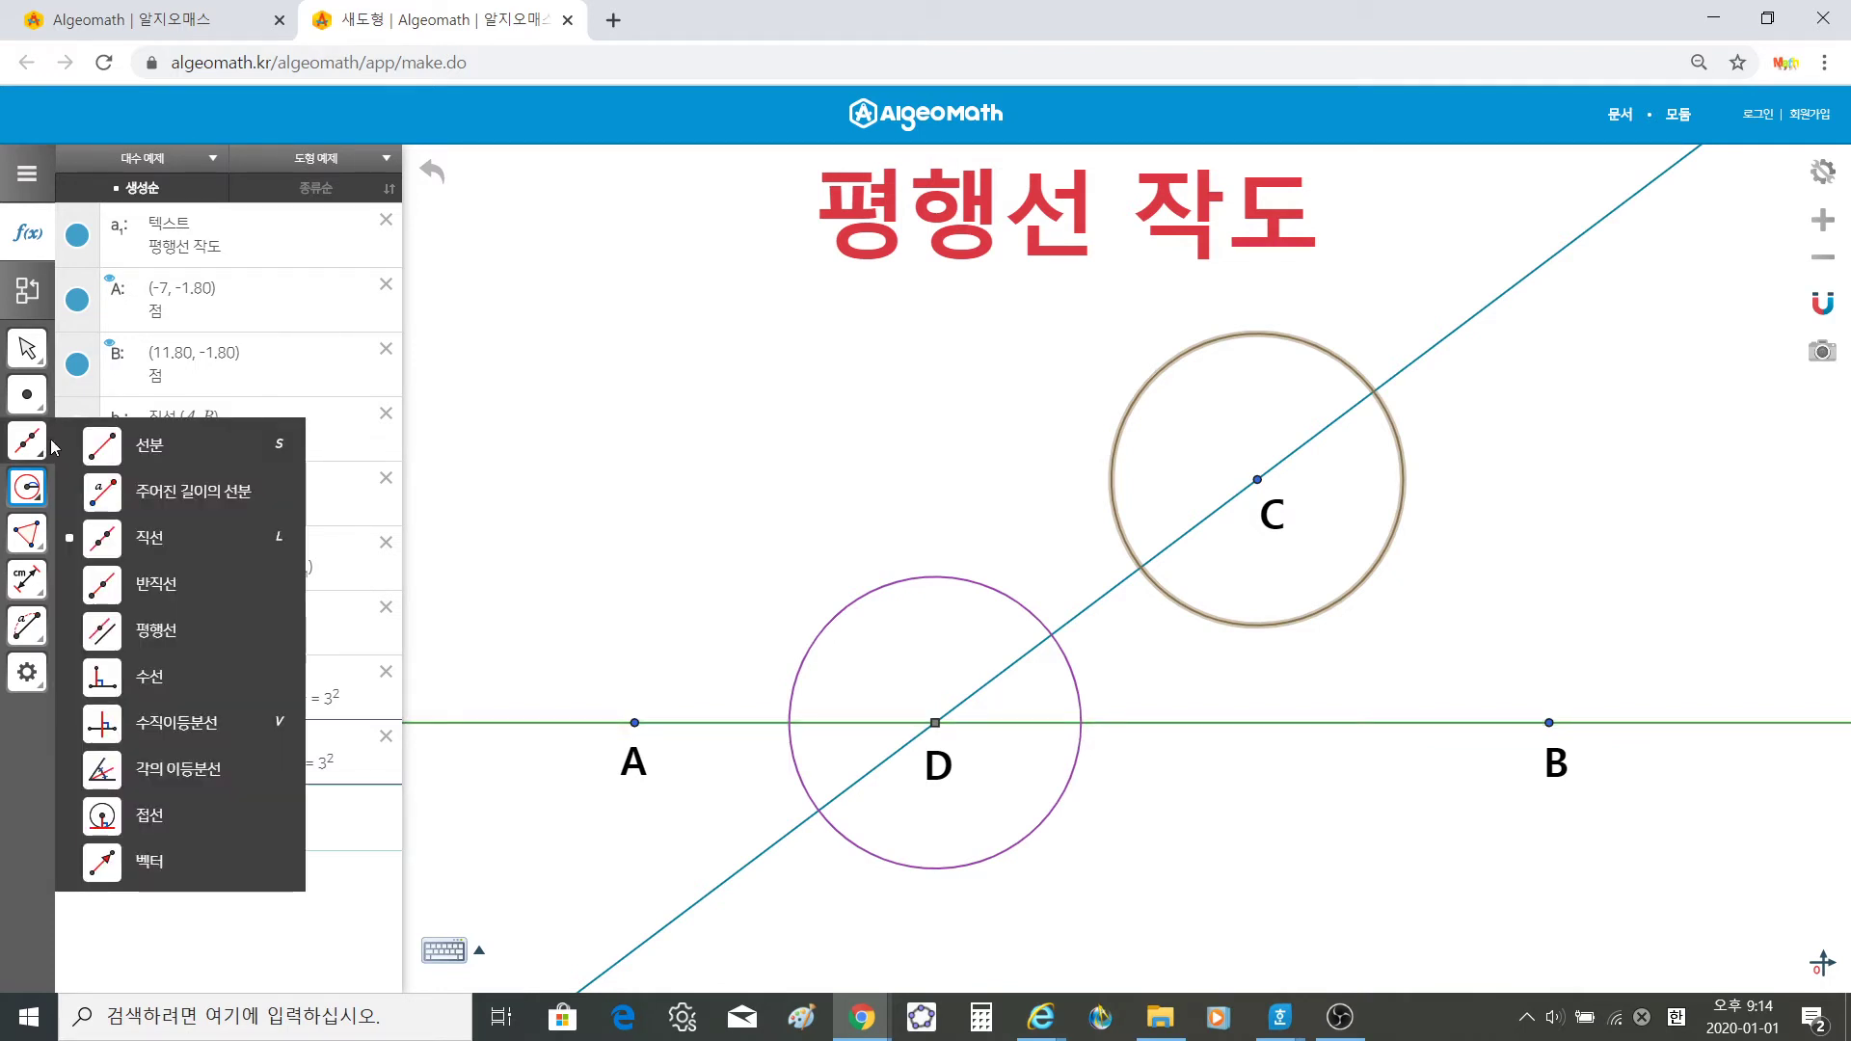
pyautogui.click(27, 394)
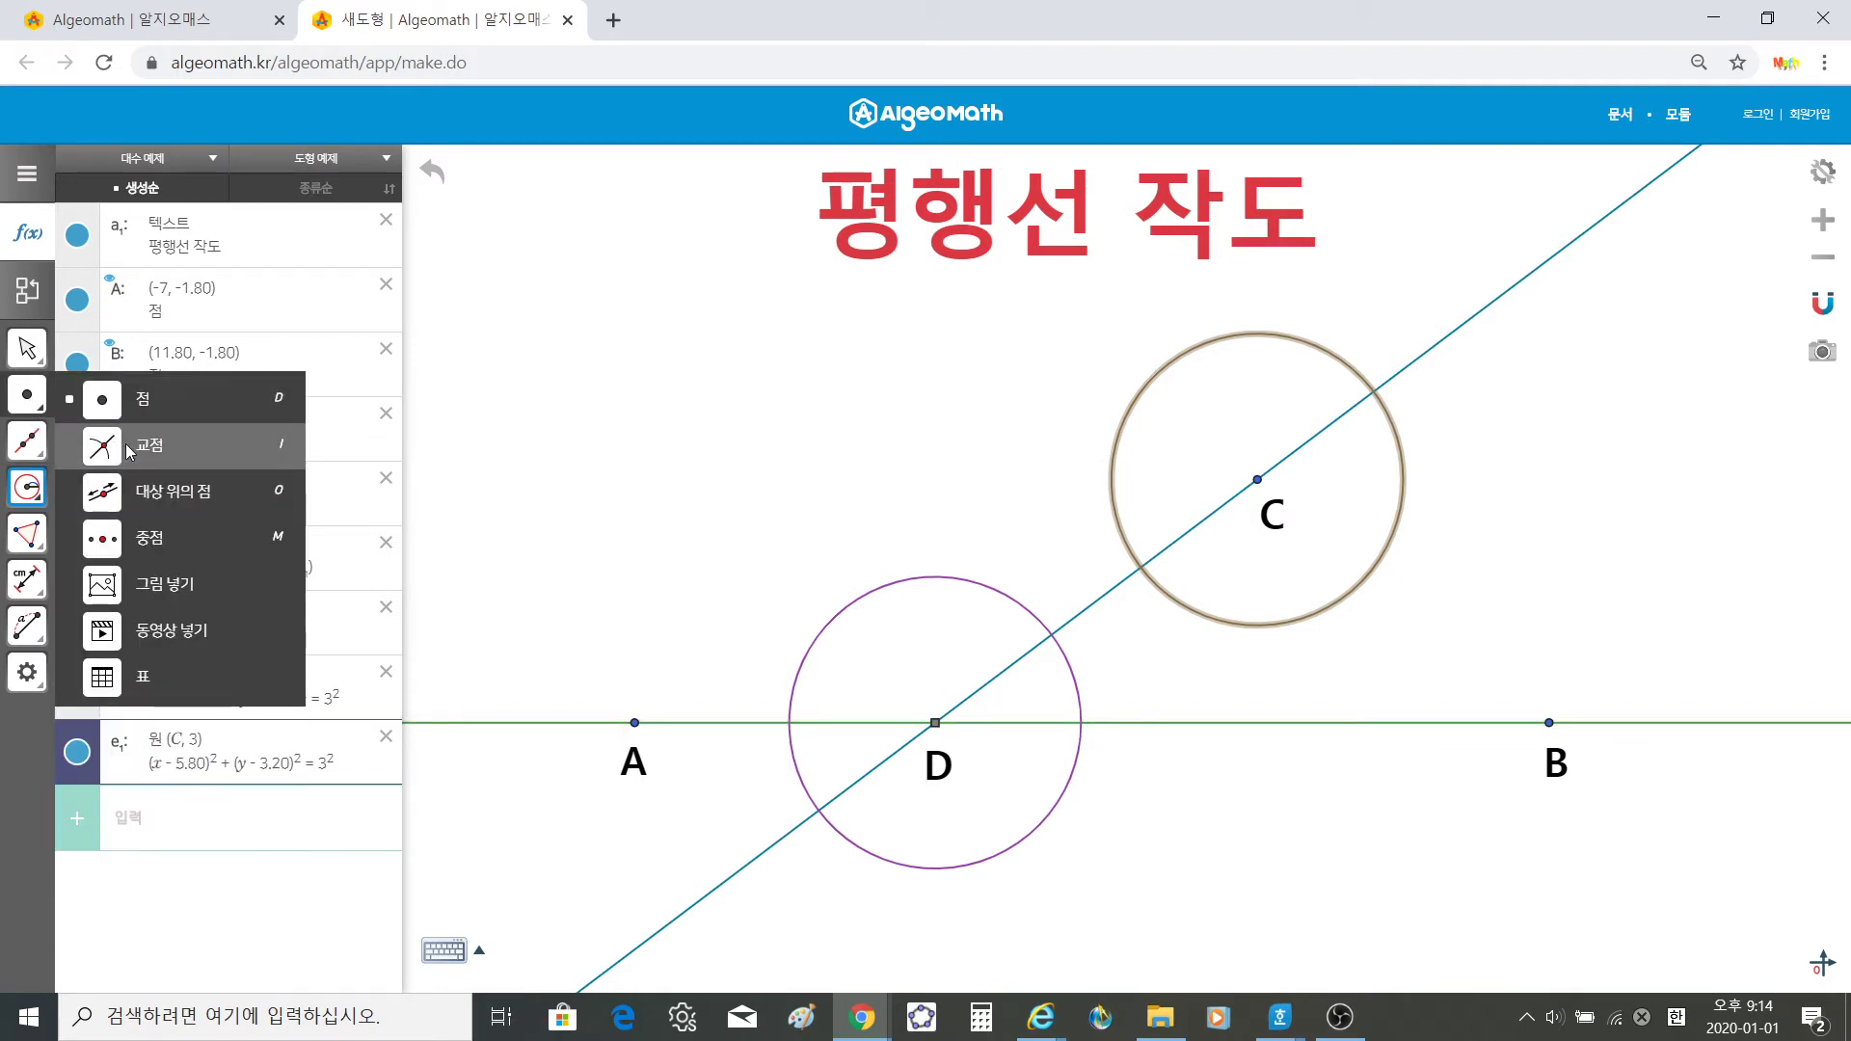
pyautogui.click(145, 448)
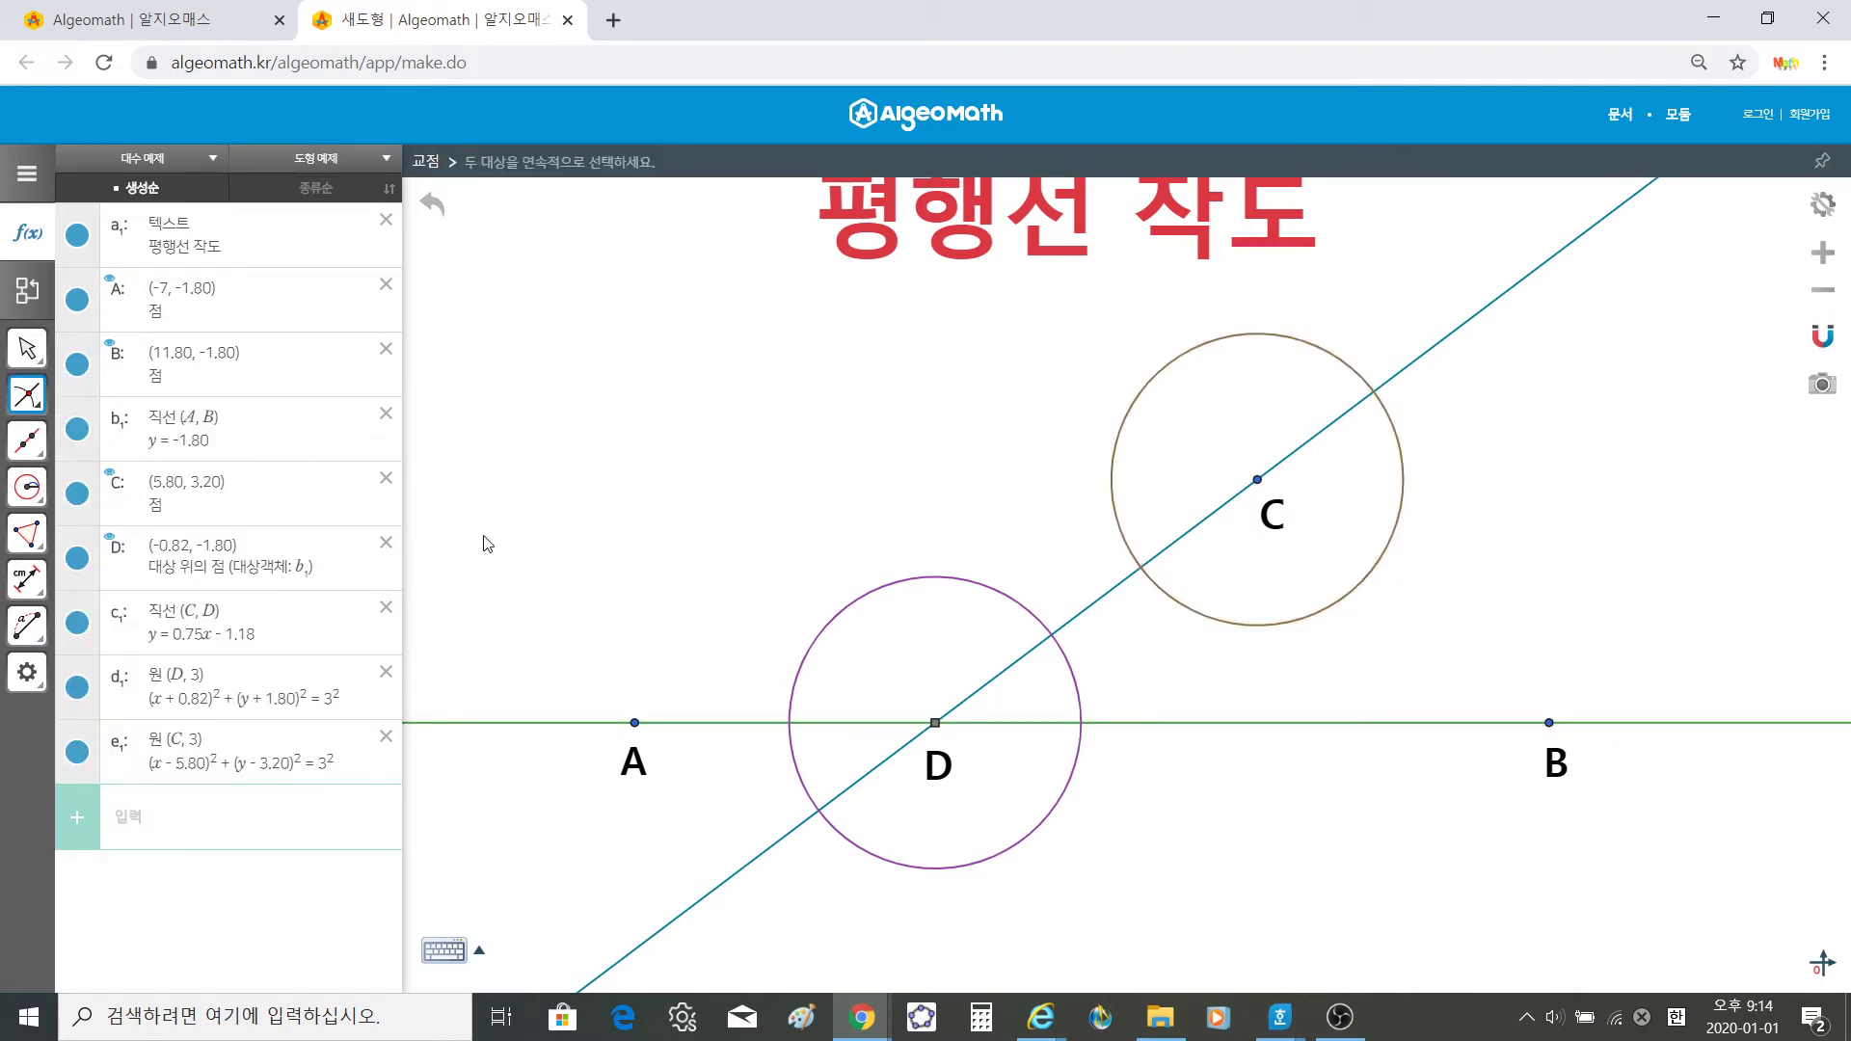
pyautogui.click(1121, 730)
pyautogui.click(1080, 716)
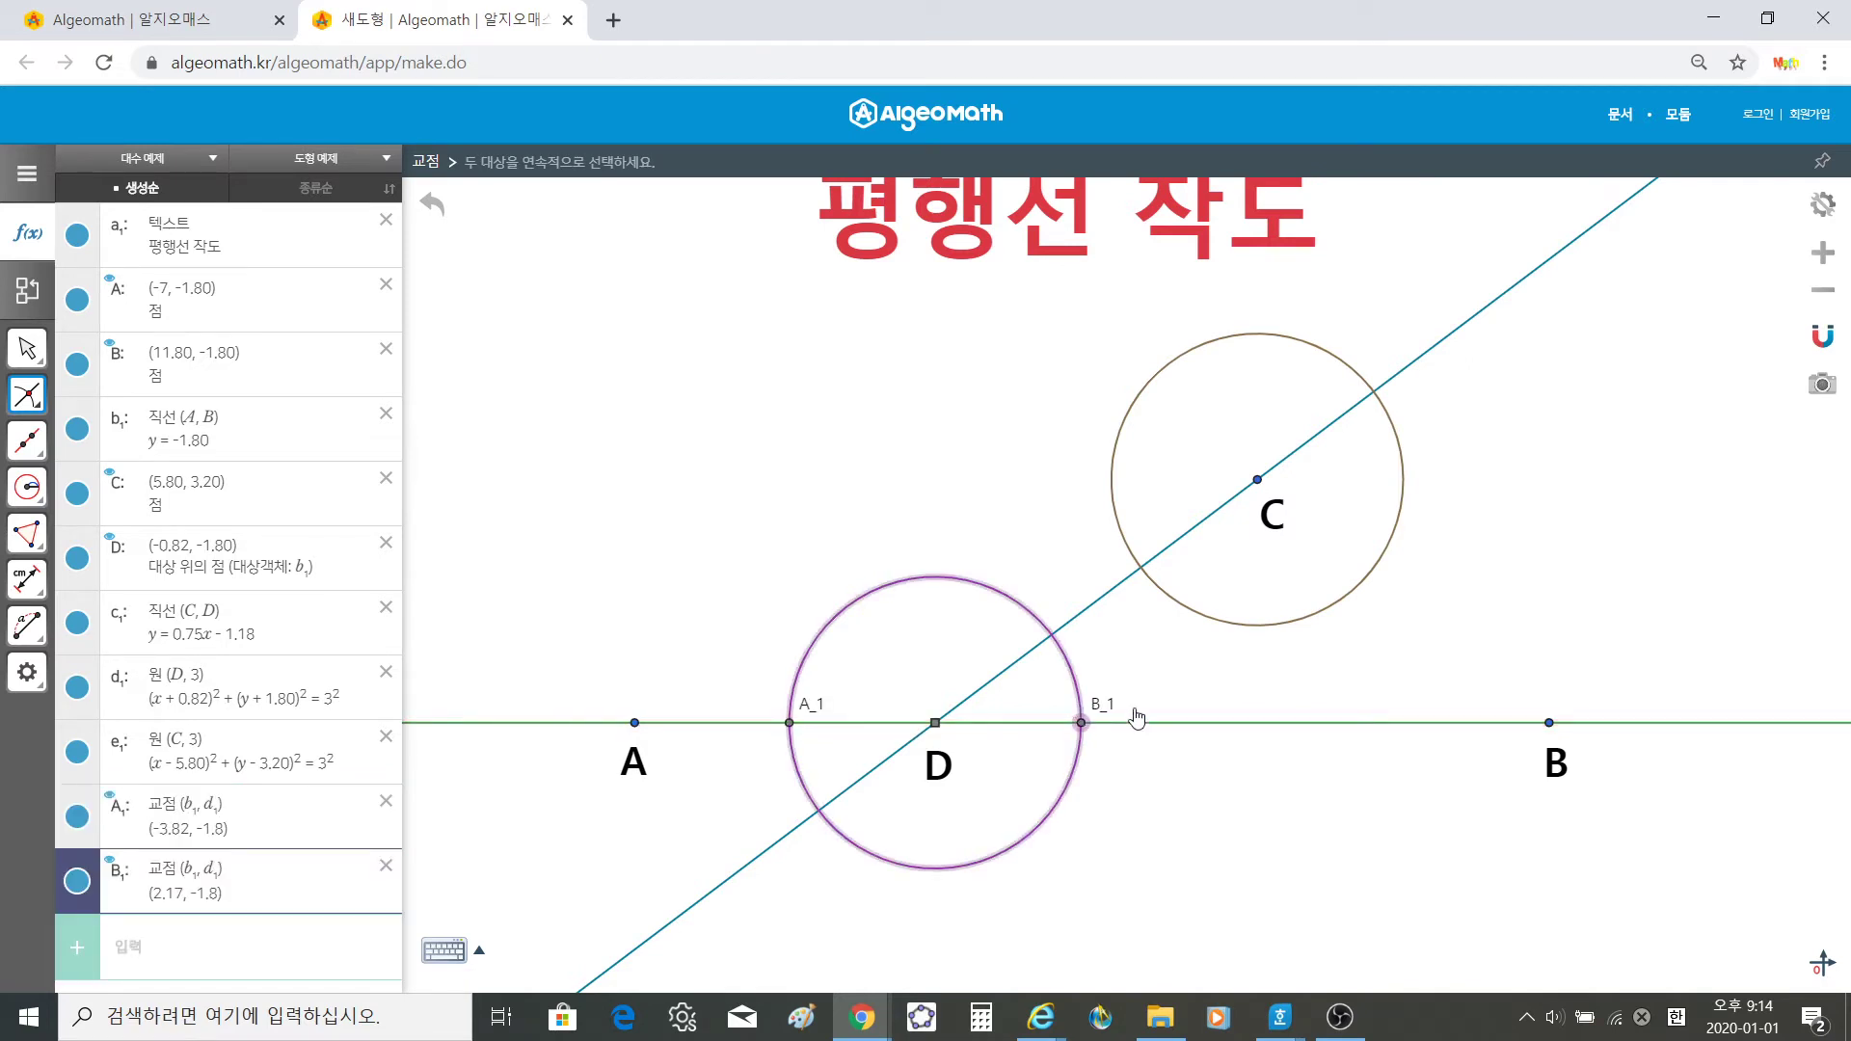
# Step: Mark the intersections of line CD with the circle centred on D, and hide that circle's two left-hand intersection points
pyautogui.click(1090, 612)
pyautogui.click(1030, 620)
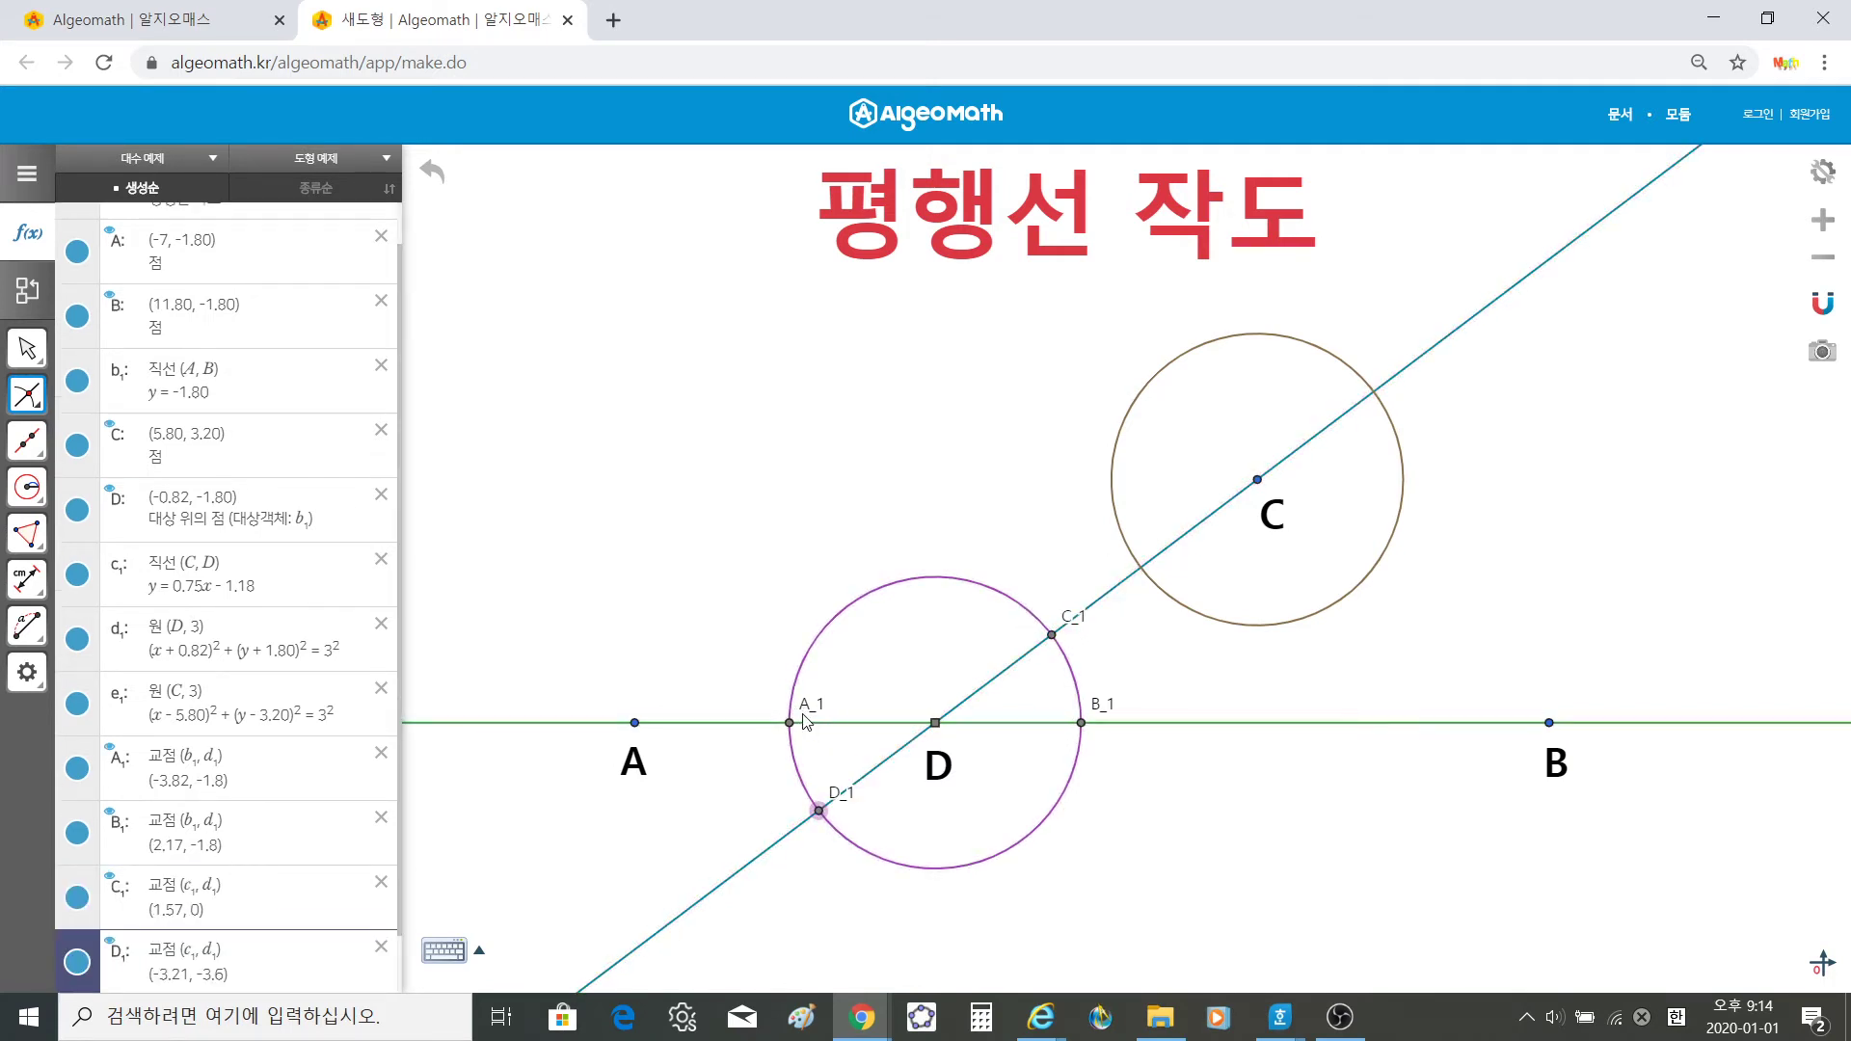
pyautogui.click(77, 769)
pyautogui.click(77, 961)
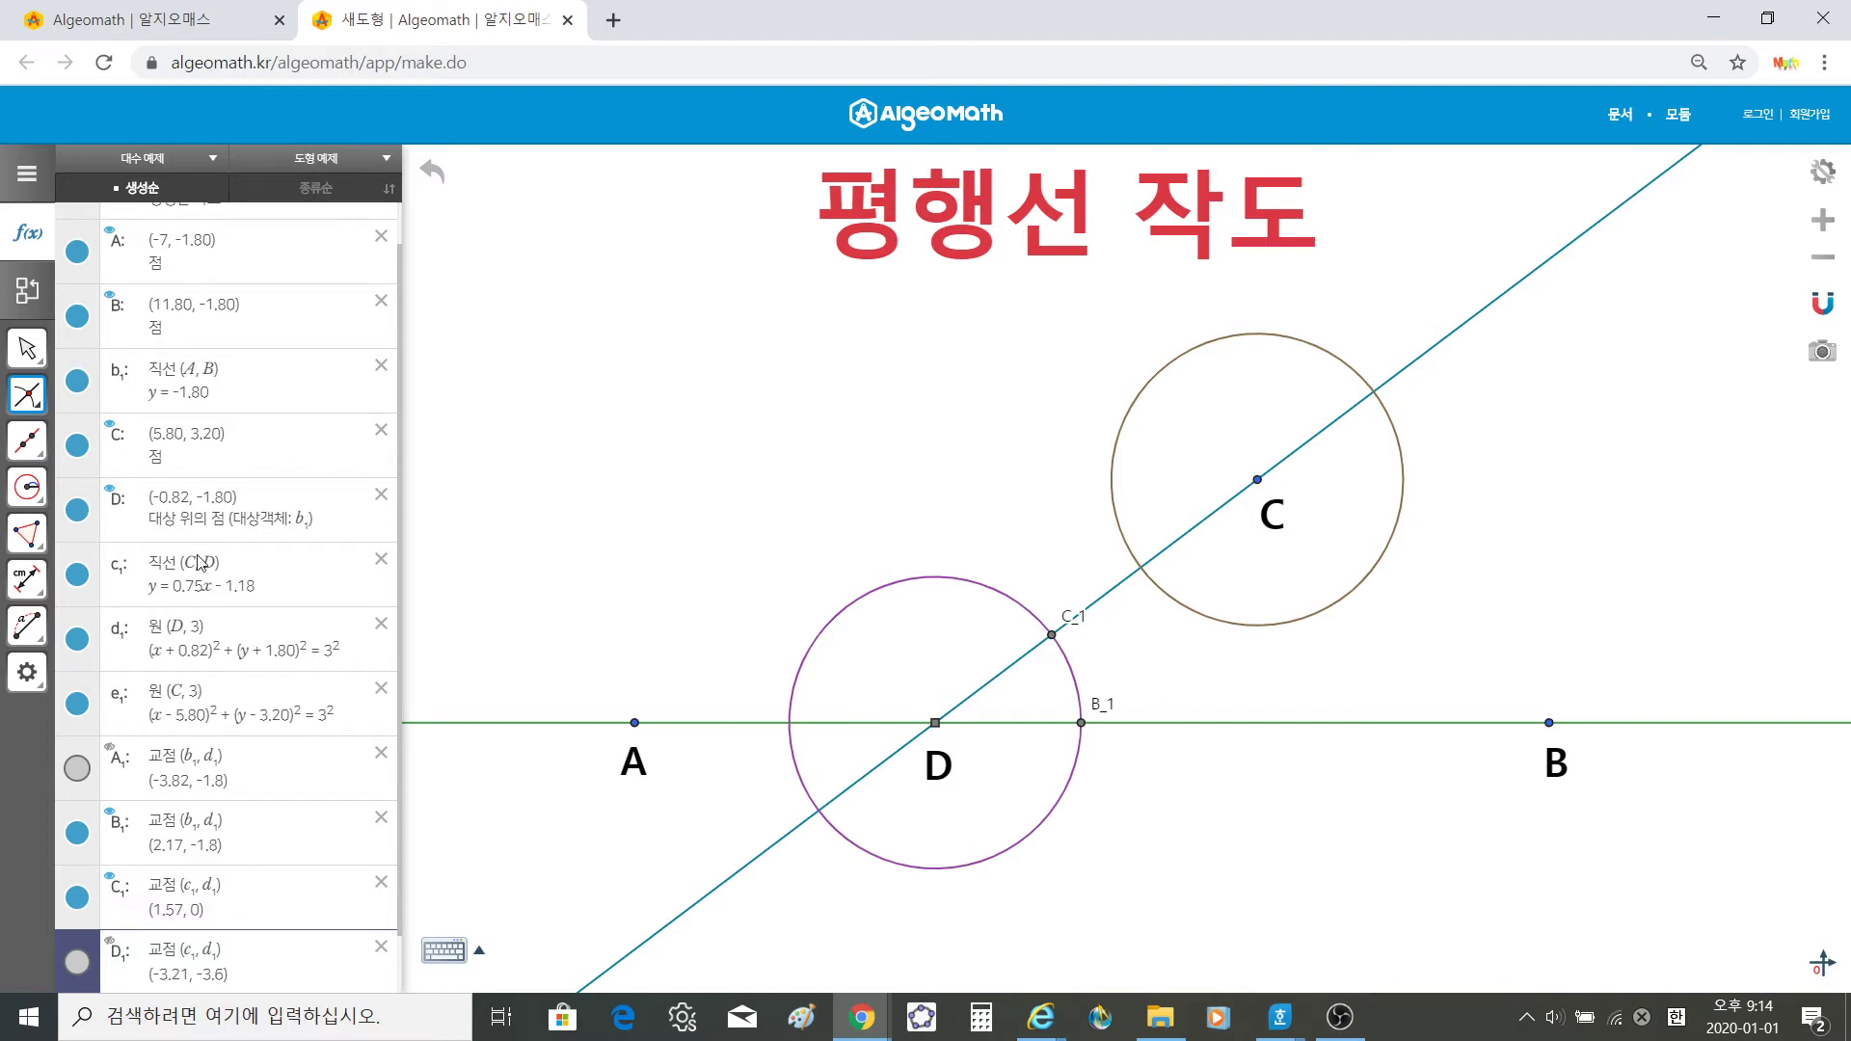
# Step: Mark the intersections of line CD with the circle centred on C, and hide the one nearer point D
pyautogui.click(21, 448)
pyautogui.moveTo(27, 394)
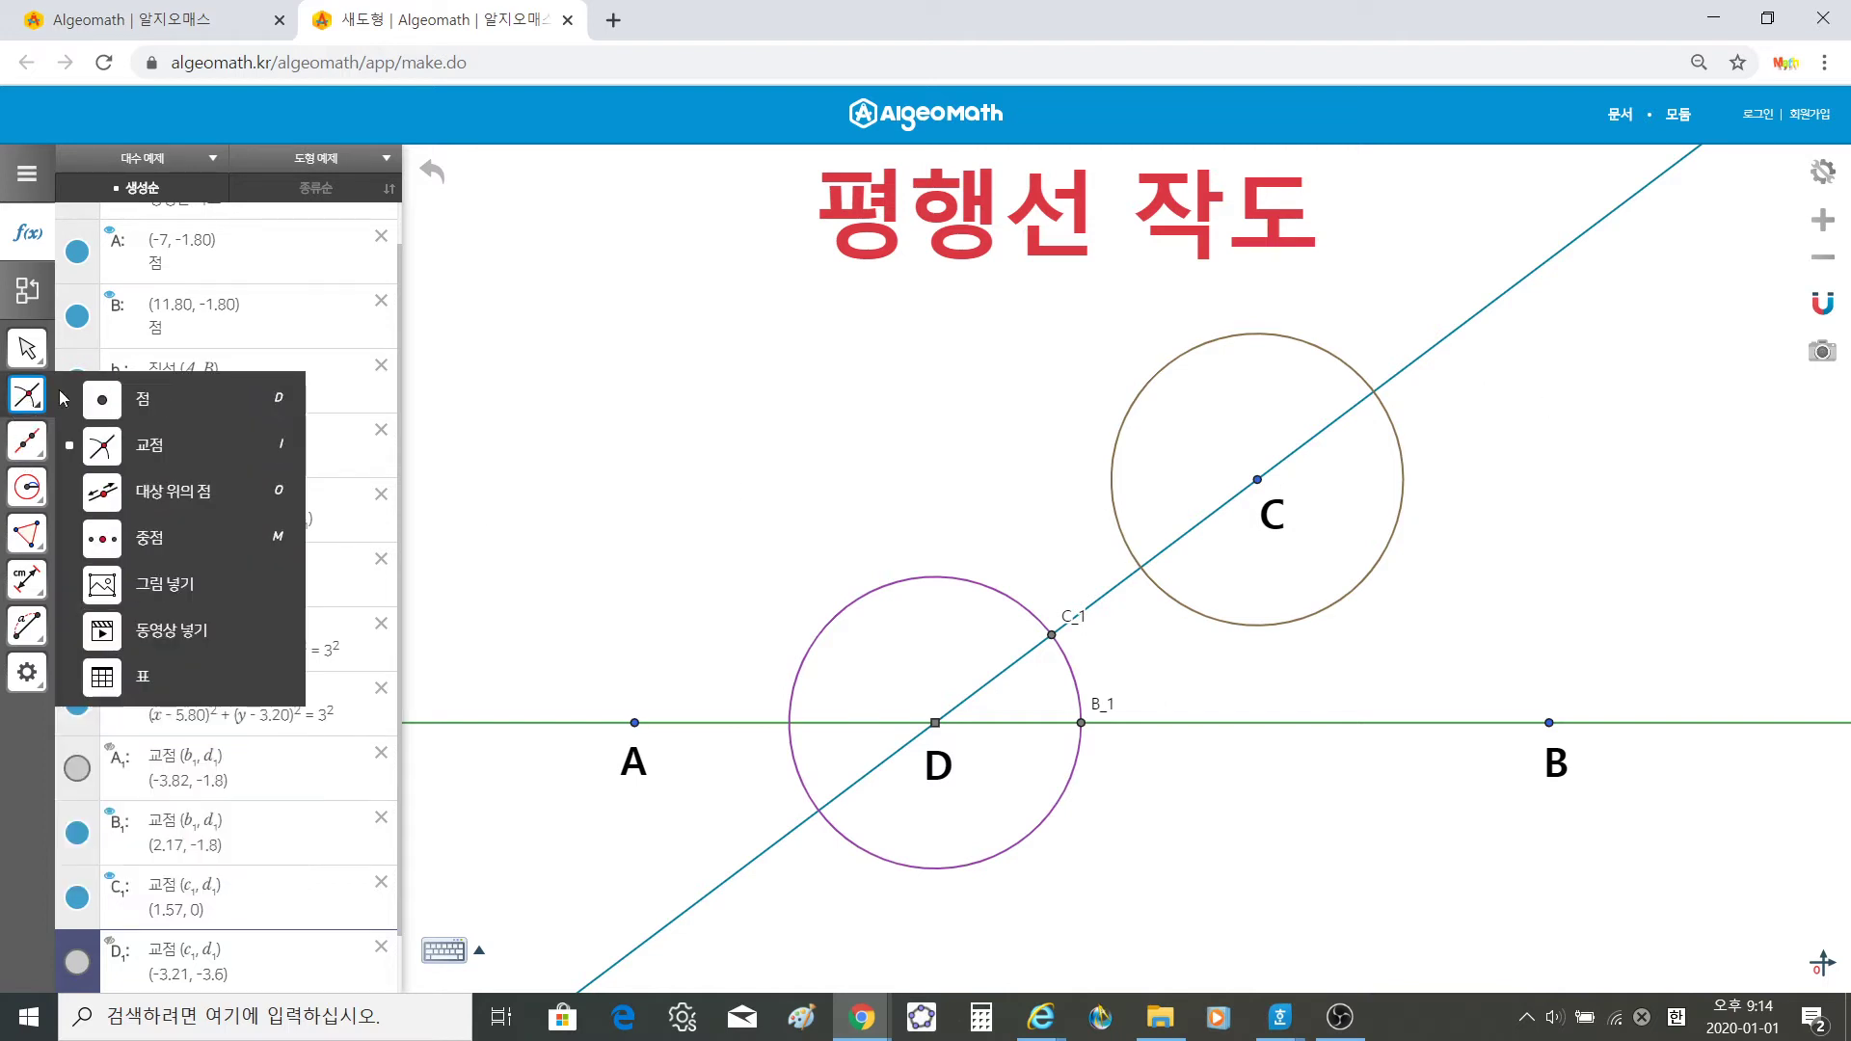
pyautogui.click(113, 451)
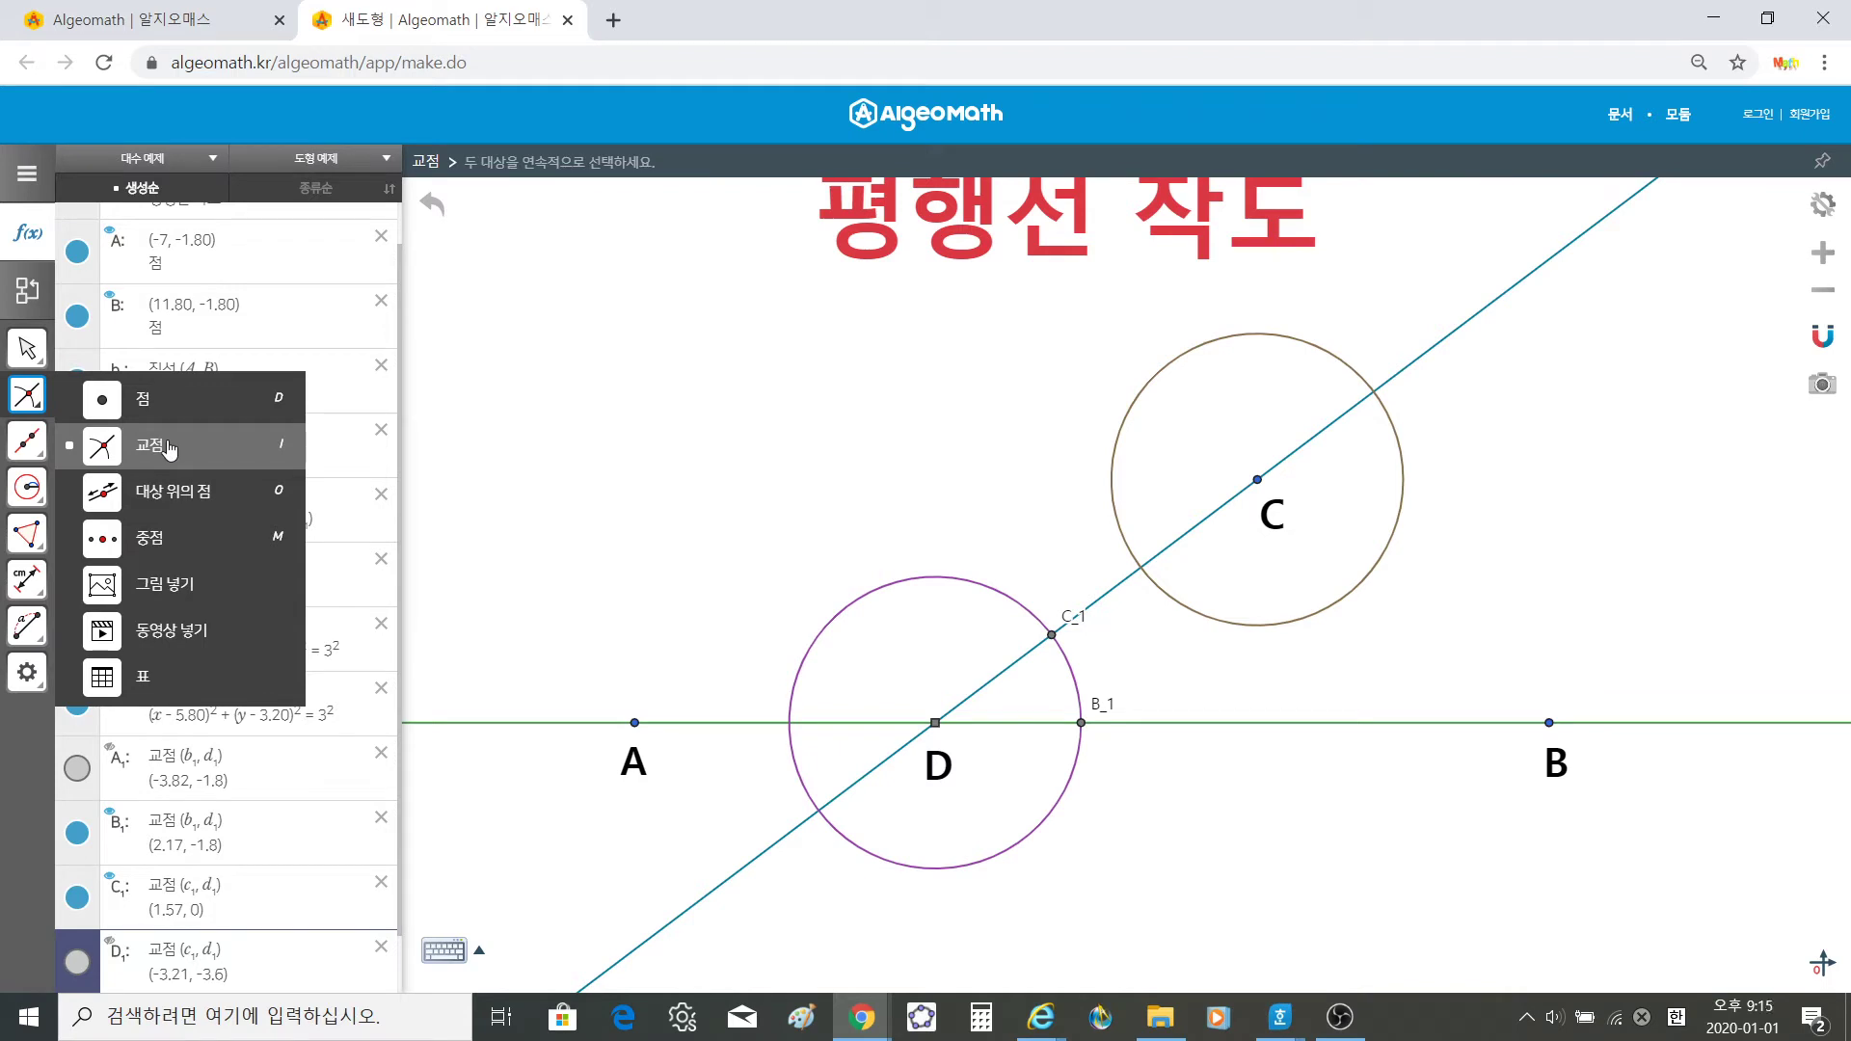
pyautogui.click(1333, 431)
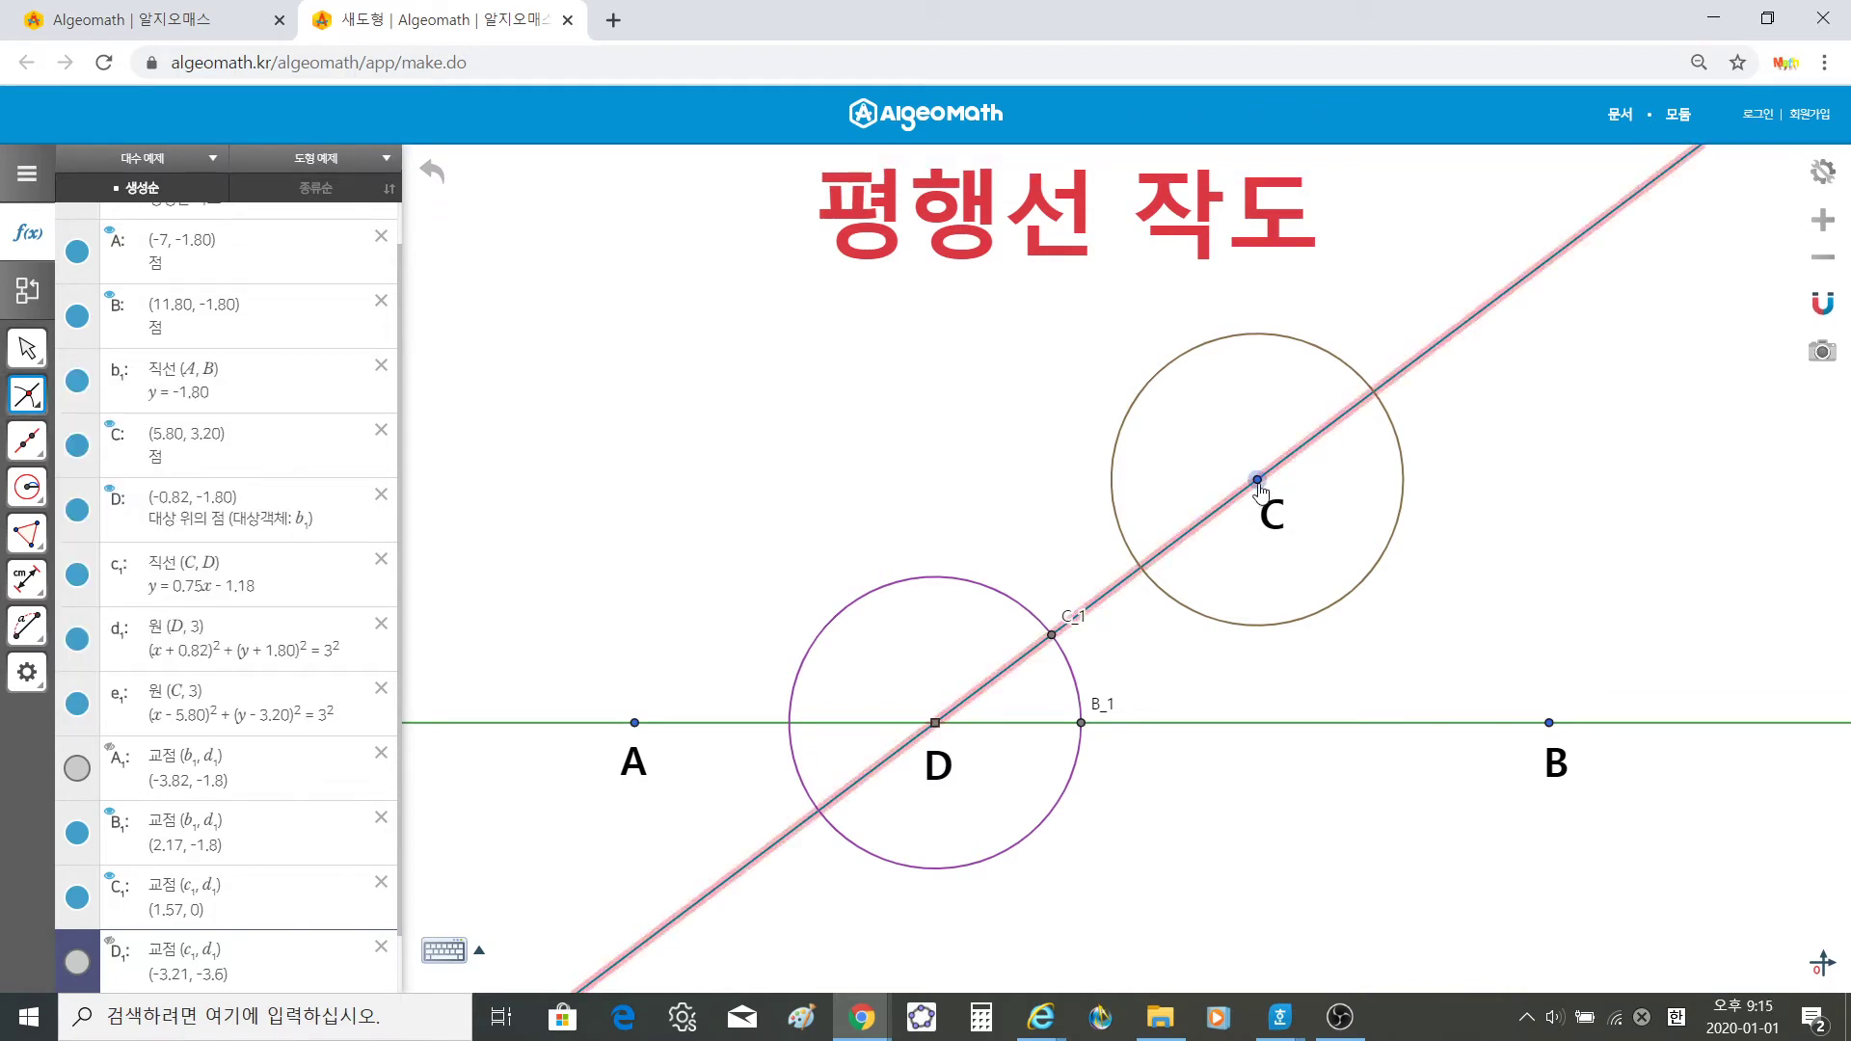
pyautogui.click(1406, 454)
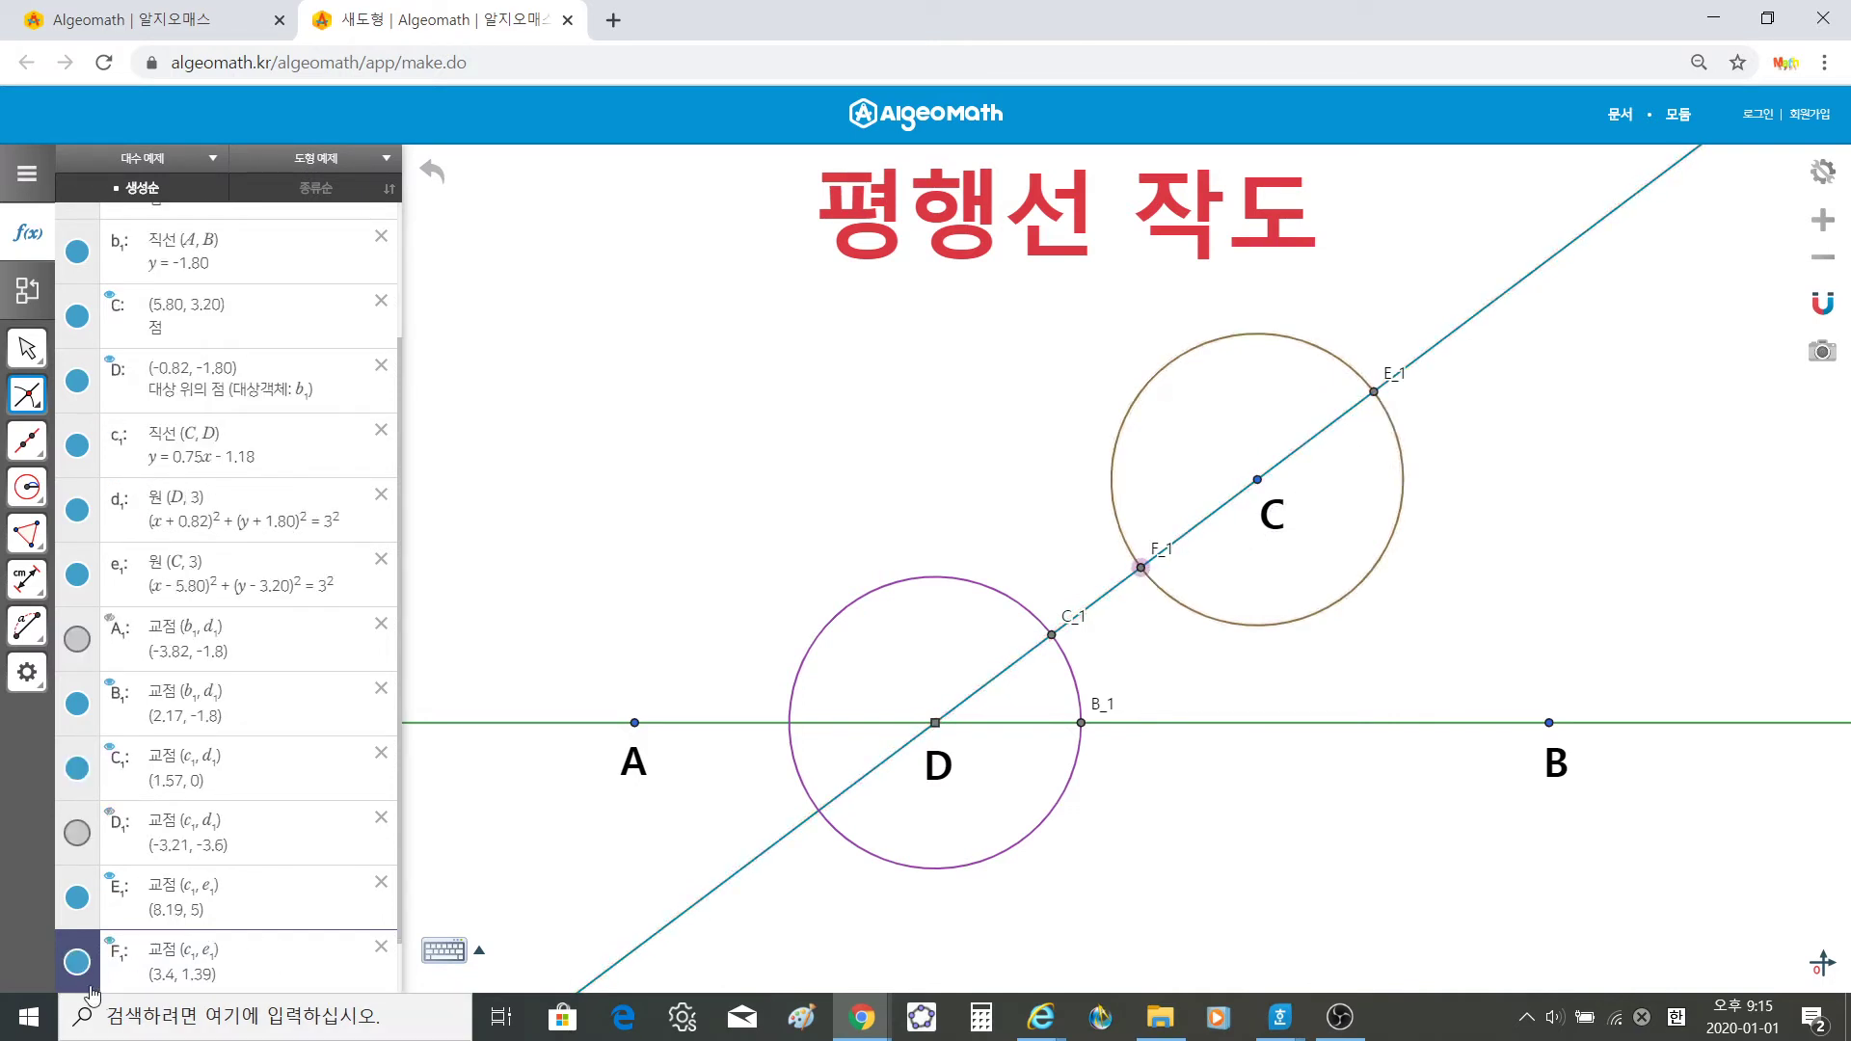
pyautogui.click(73, 966)
# Step: Relabel the visible intersection on line AB as E in bold at 40 pt, with the label beneath its point
pyautogui.click(27, 348)
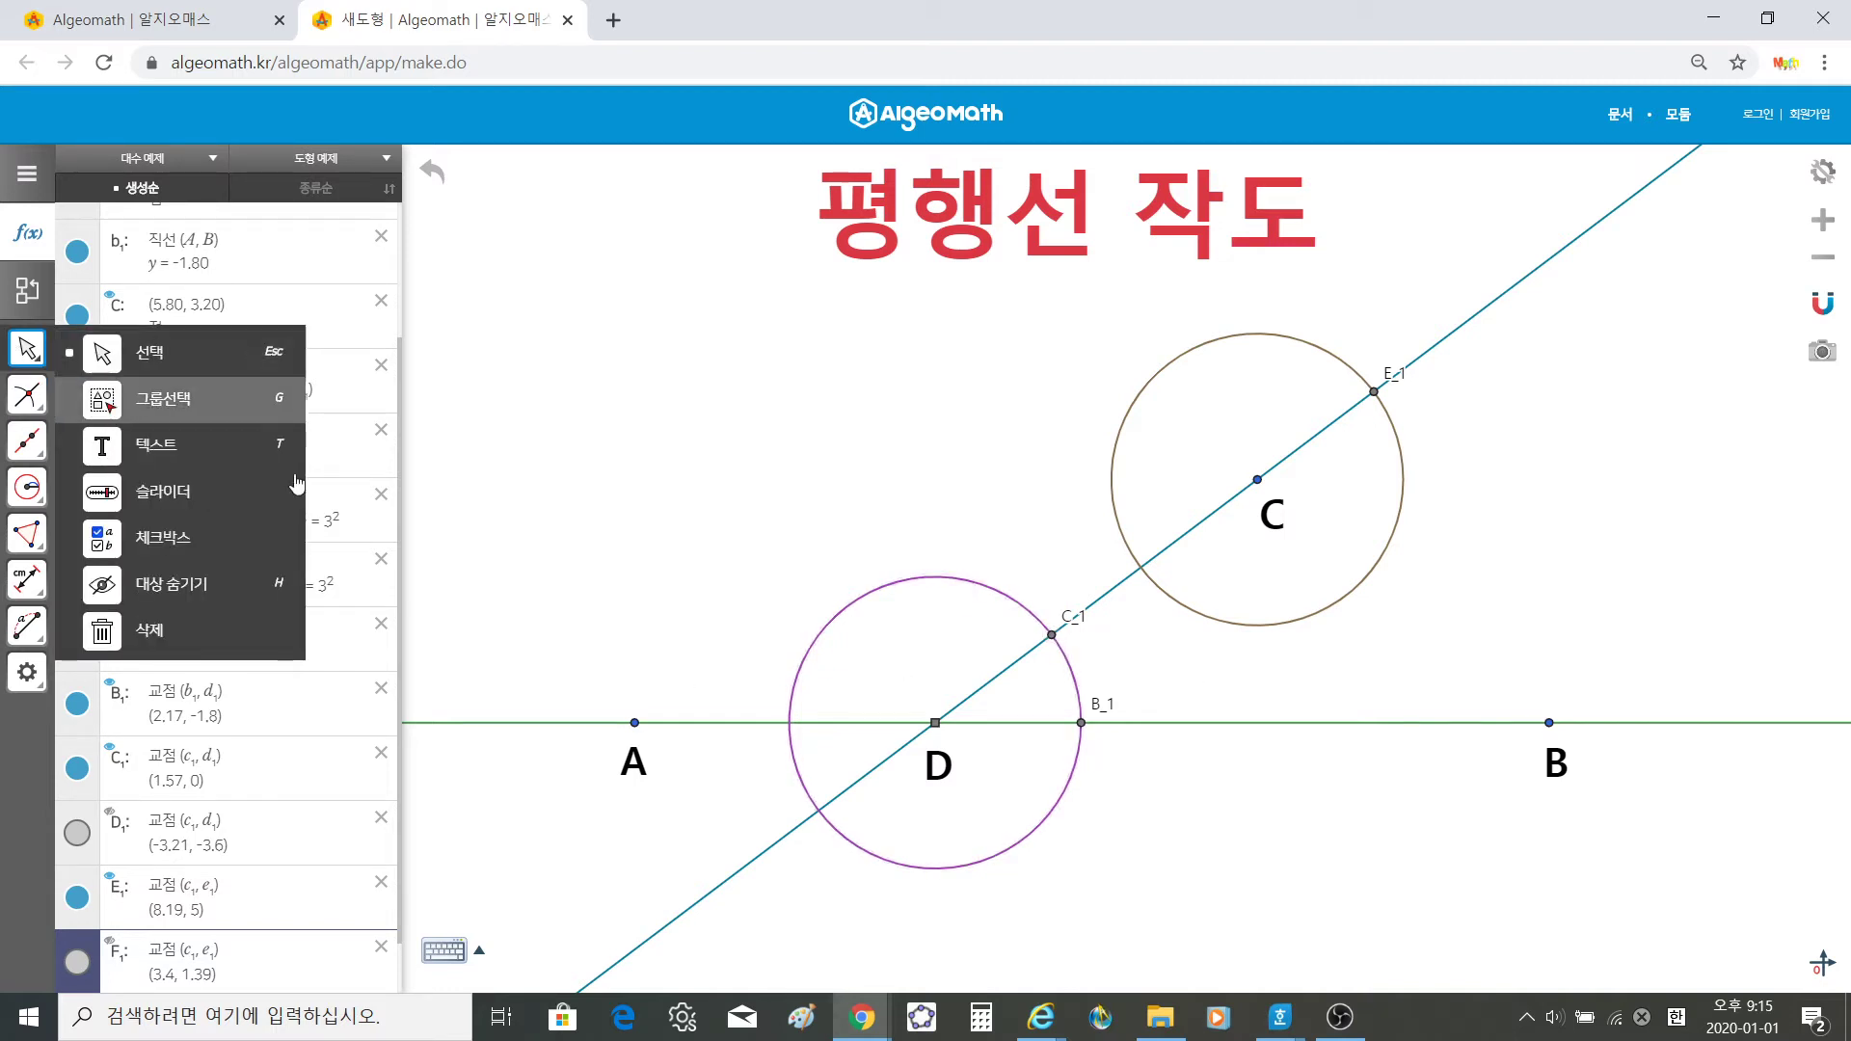
pyautogui.click(144, 351)
pyautogui.moveTo(1110, 718); pyautogui.dragTo(1104, 772)
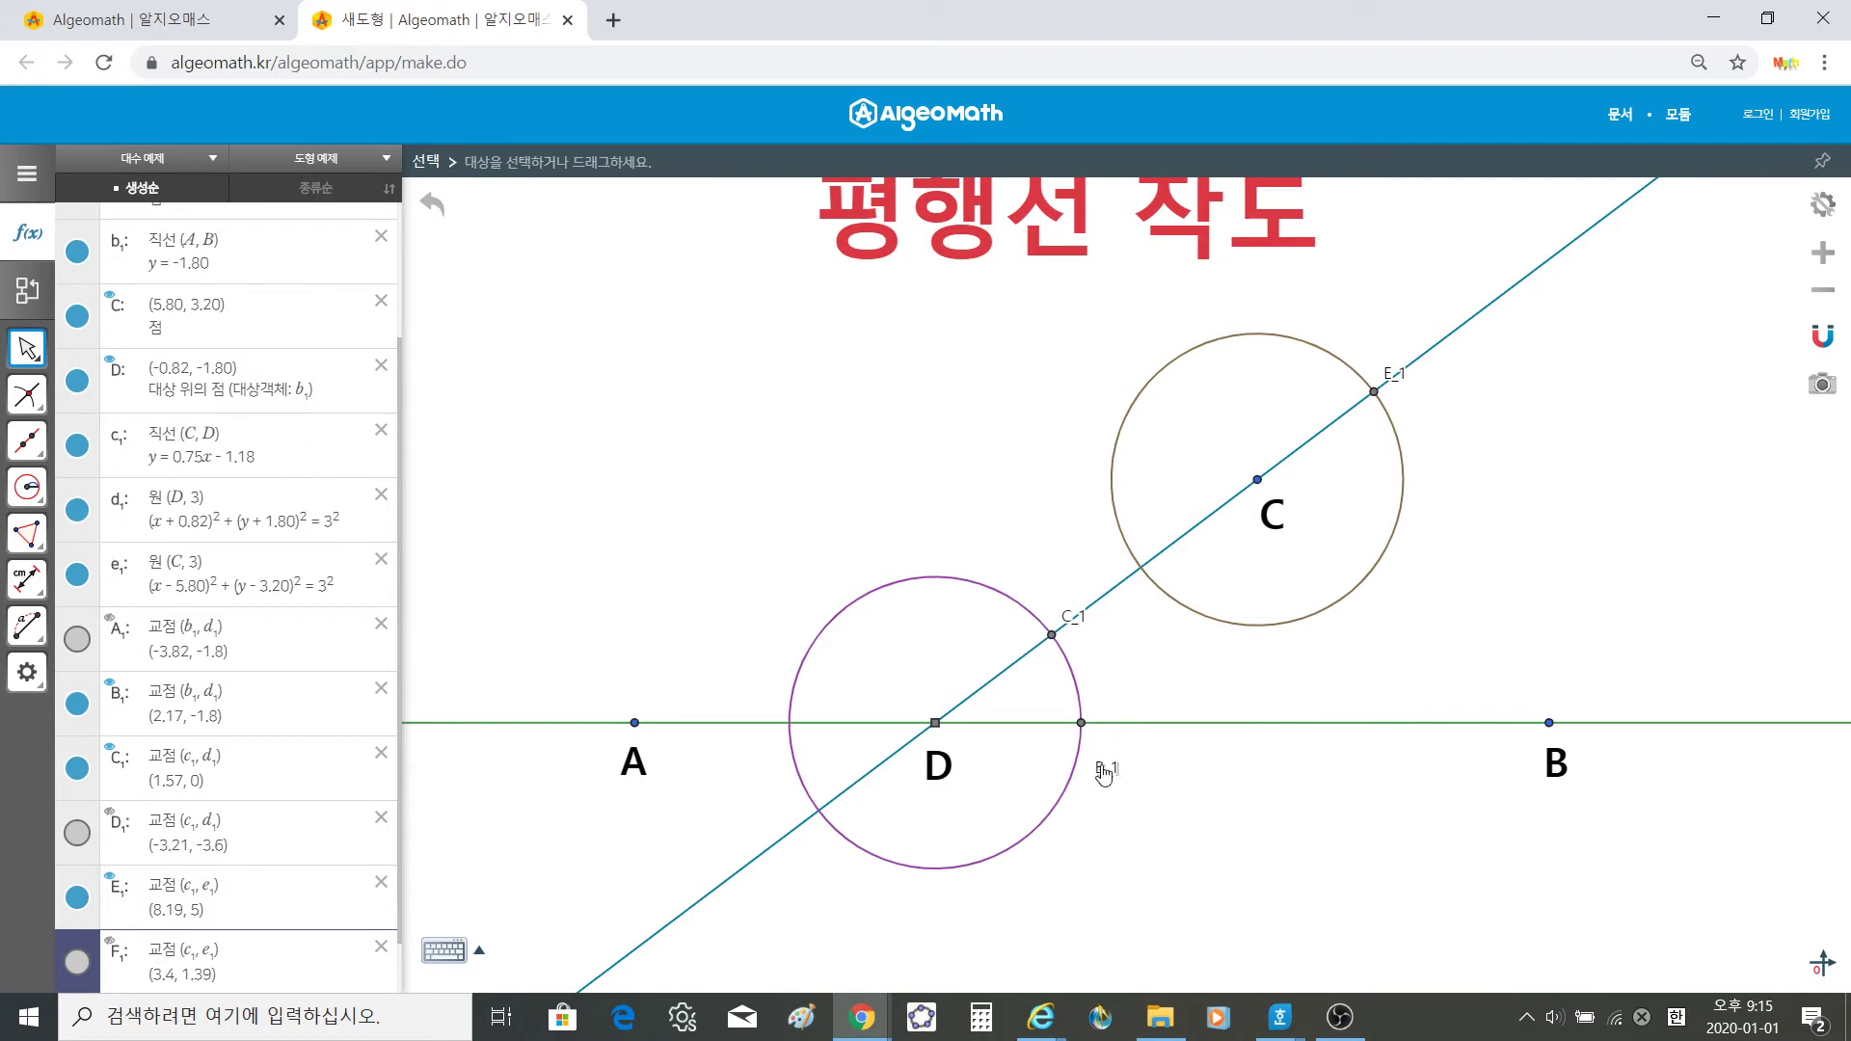
pyautogui.doubleClick(1104, 772)
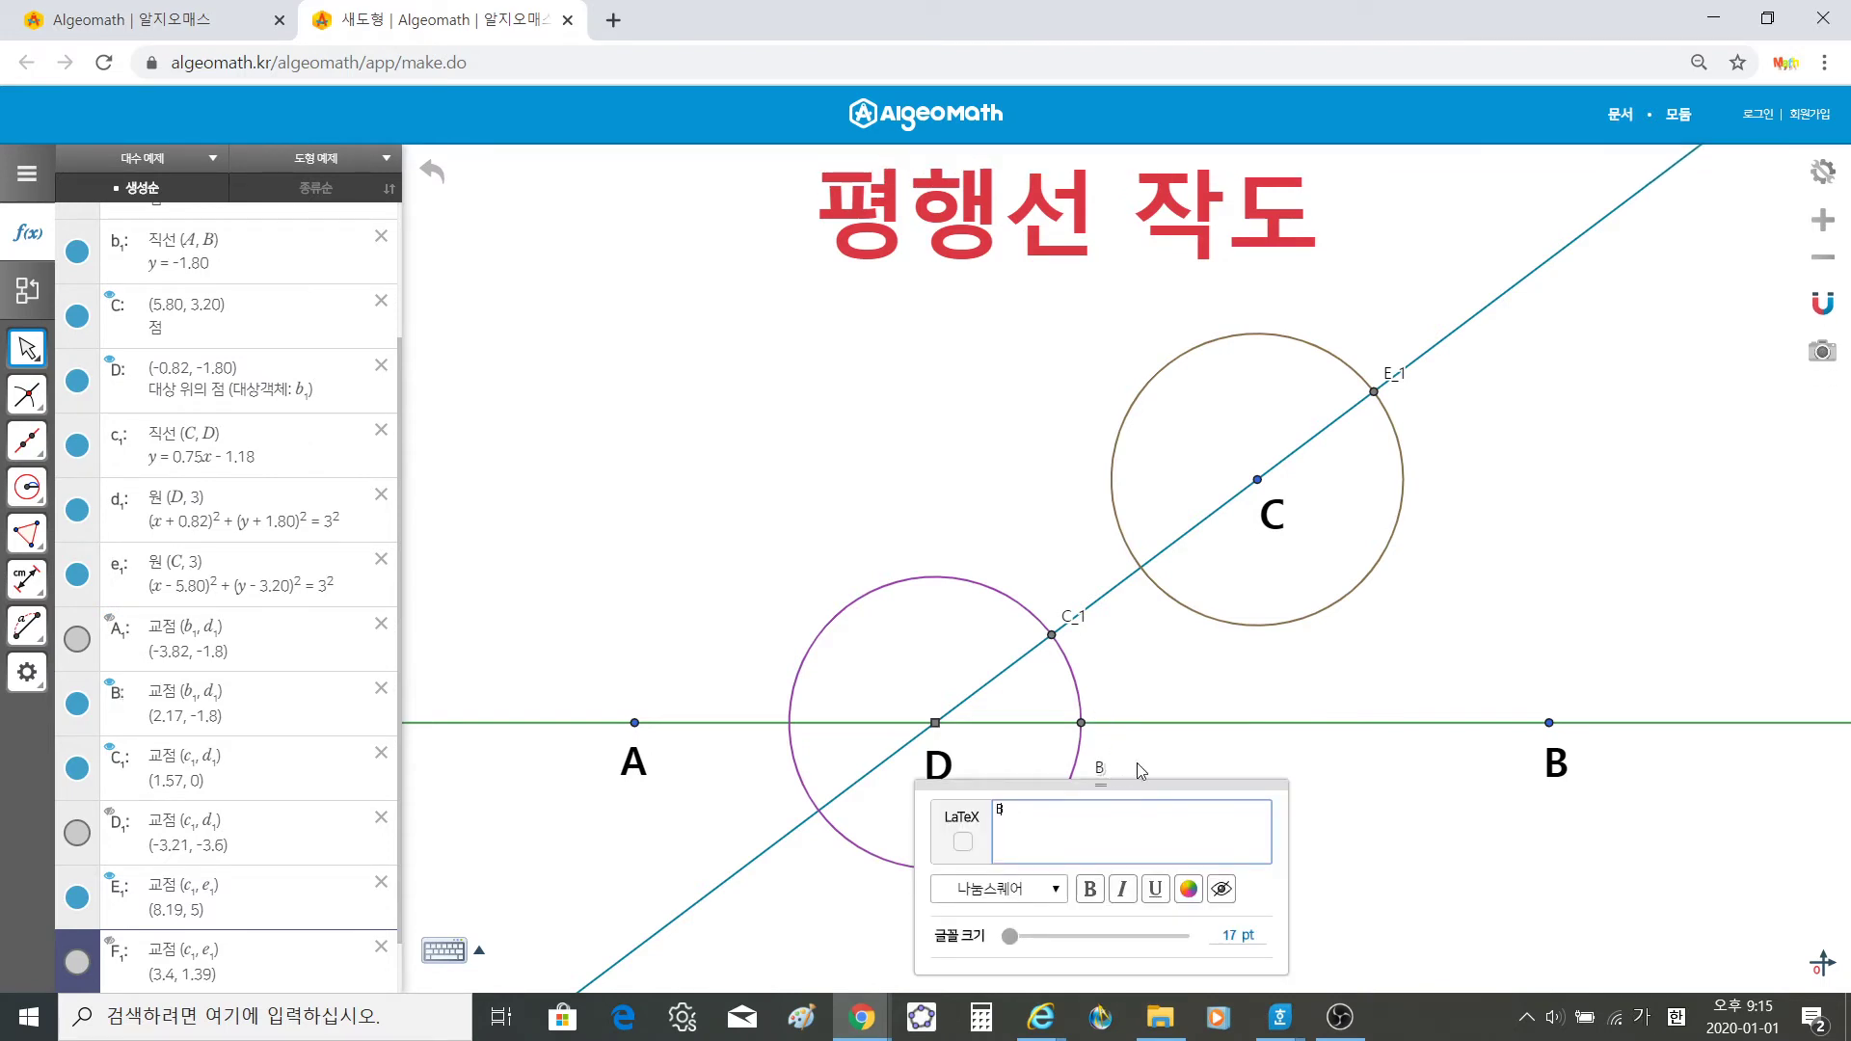
pyautogui.press('BackSpace')
pyautogui.press('BackSpace')
pyautogui.press('BackSpace')
pyautogui.write('ㄸ')
pyautogui.press('BackSpace')
pyautogui.write('E')
pyautogui.click(1090, 889)
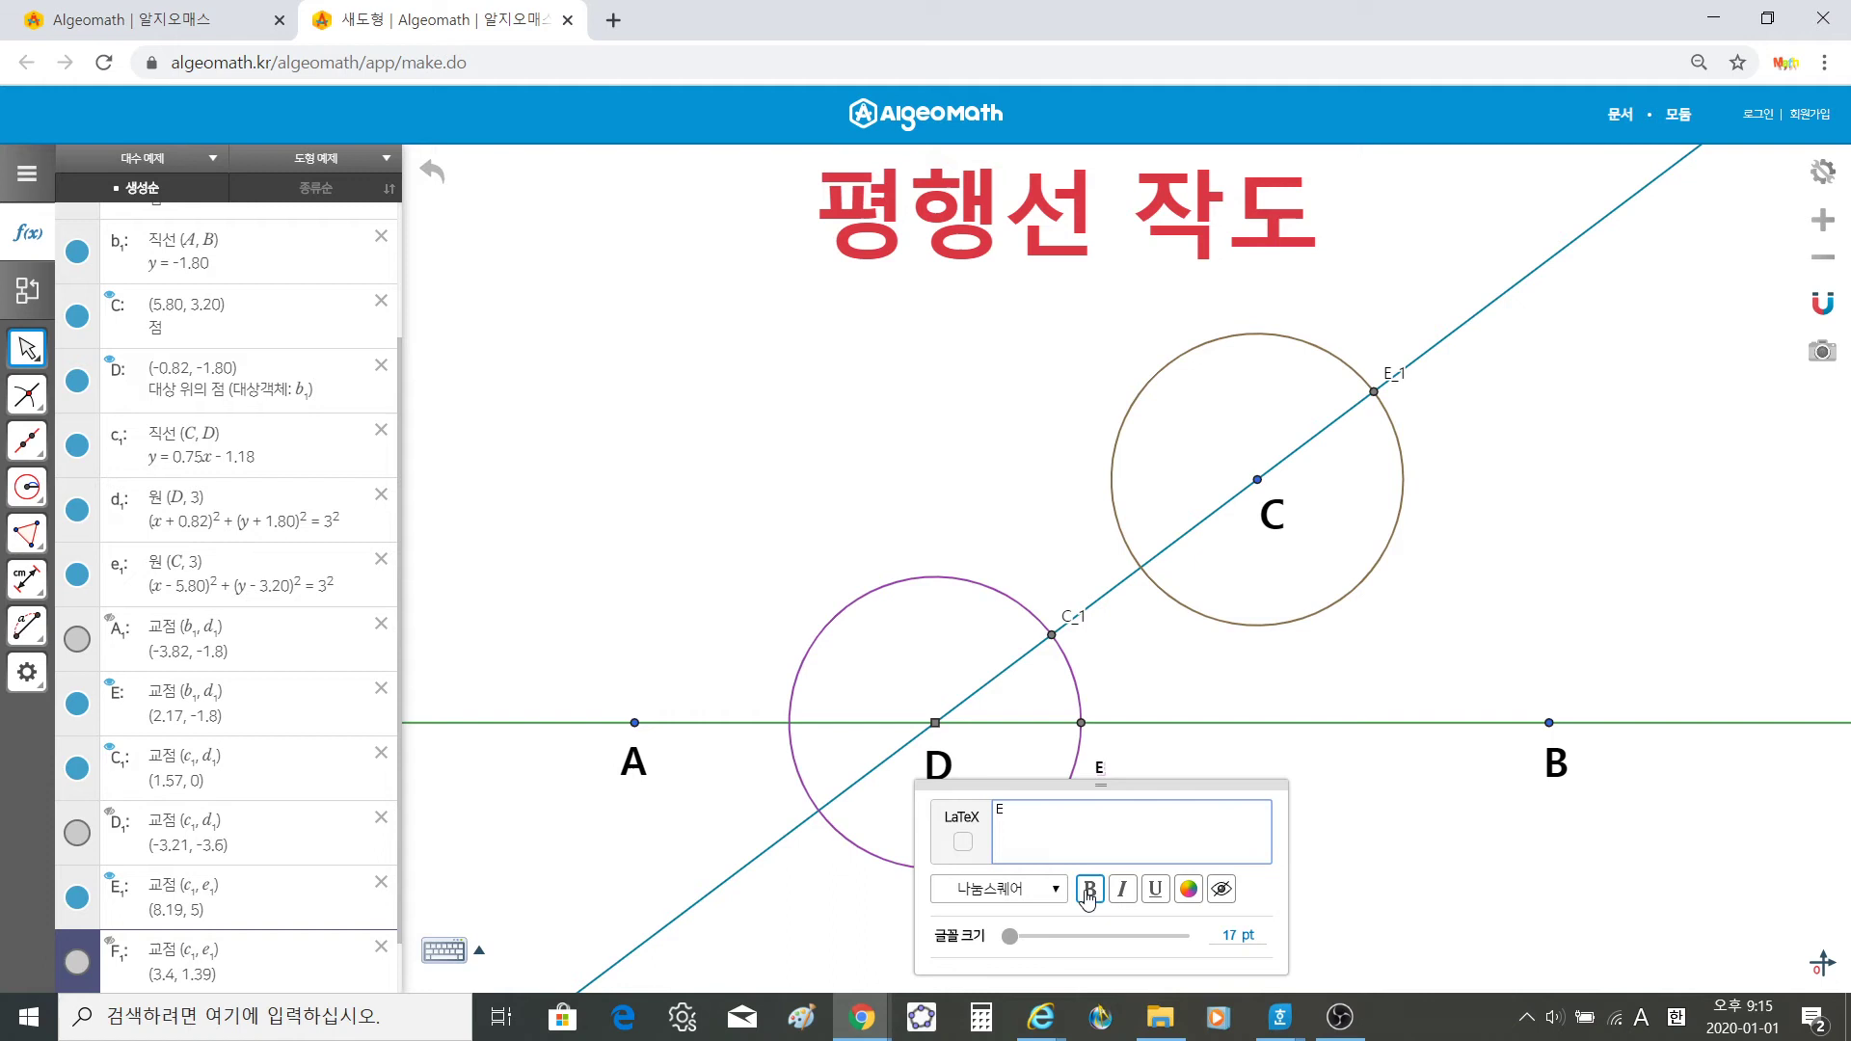
pyautogui.click(1049, 937)
pyautogui.moveTo(1049, 940); pyautogui.dragTo(1059, 941)
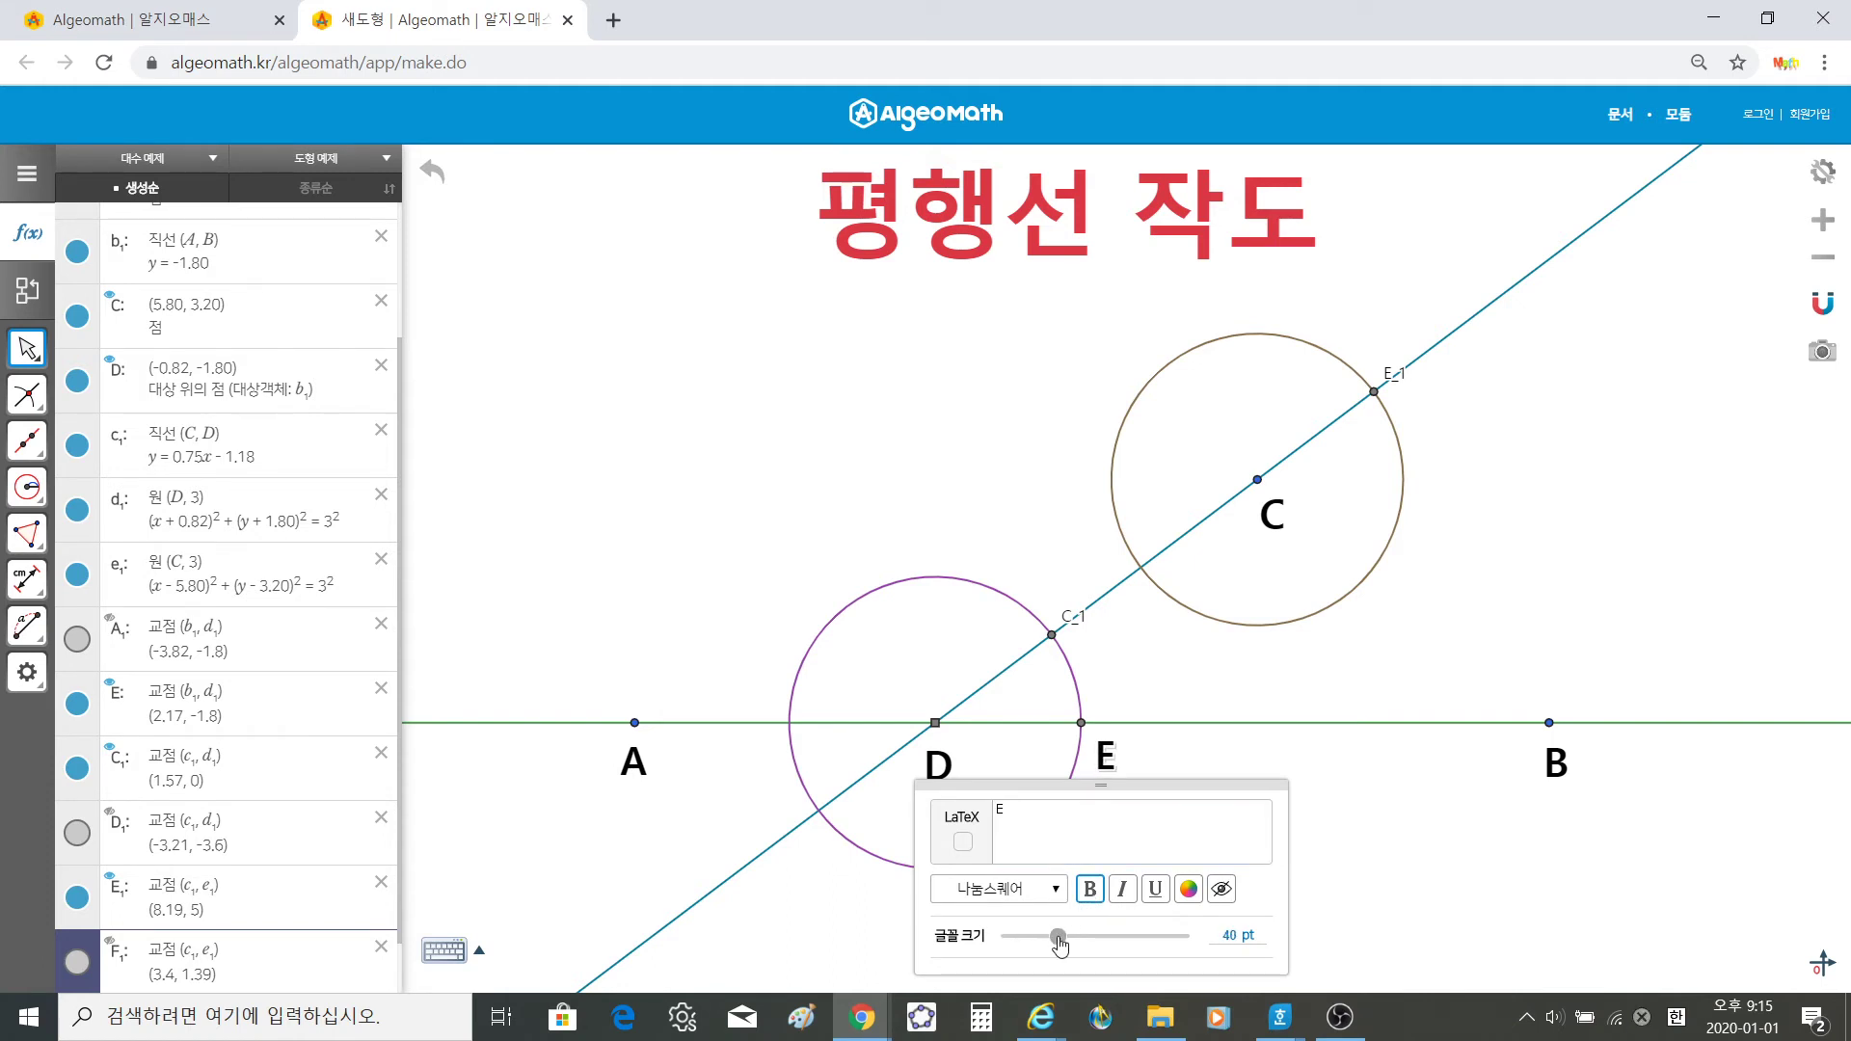
pyautogui.click(1406, 916)
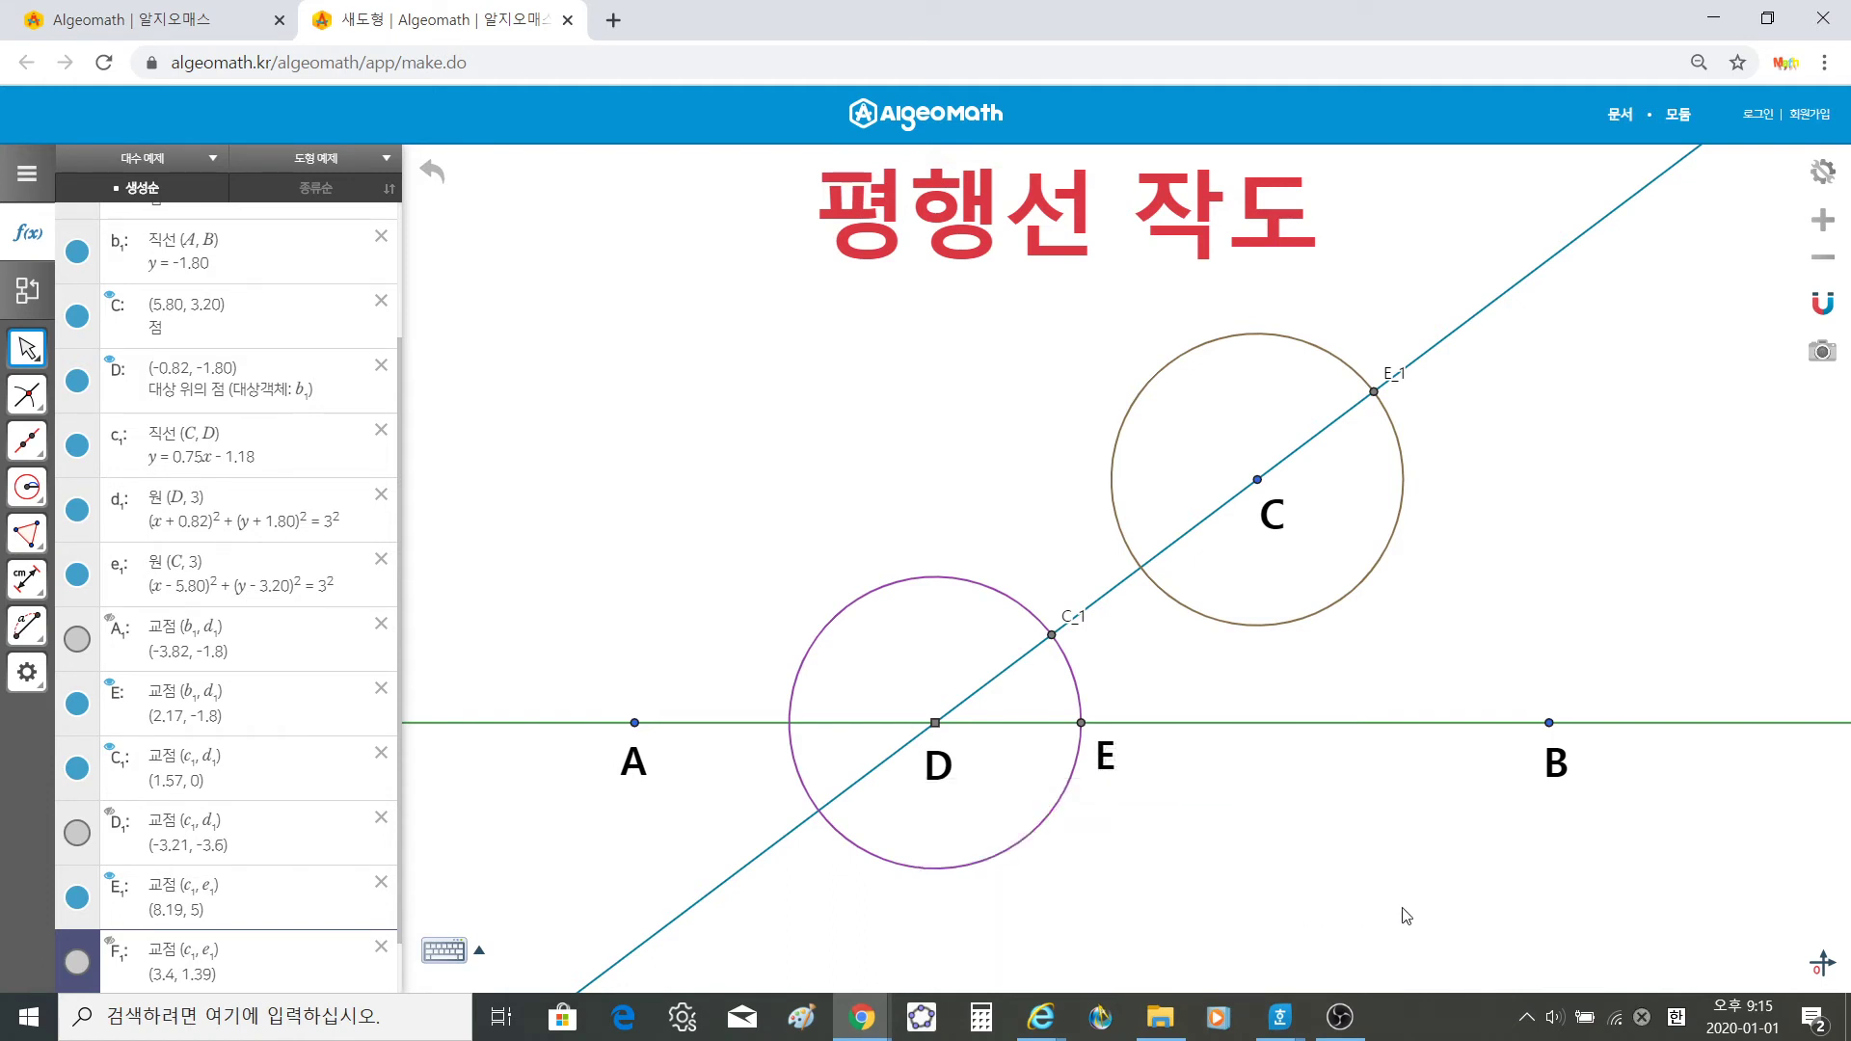
# Step: Relabel the visible intersection of line CD with the circle centred on D as F, in large bold text above its point
pyautogui.click(1076, 620)
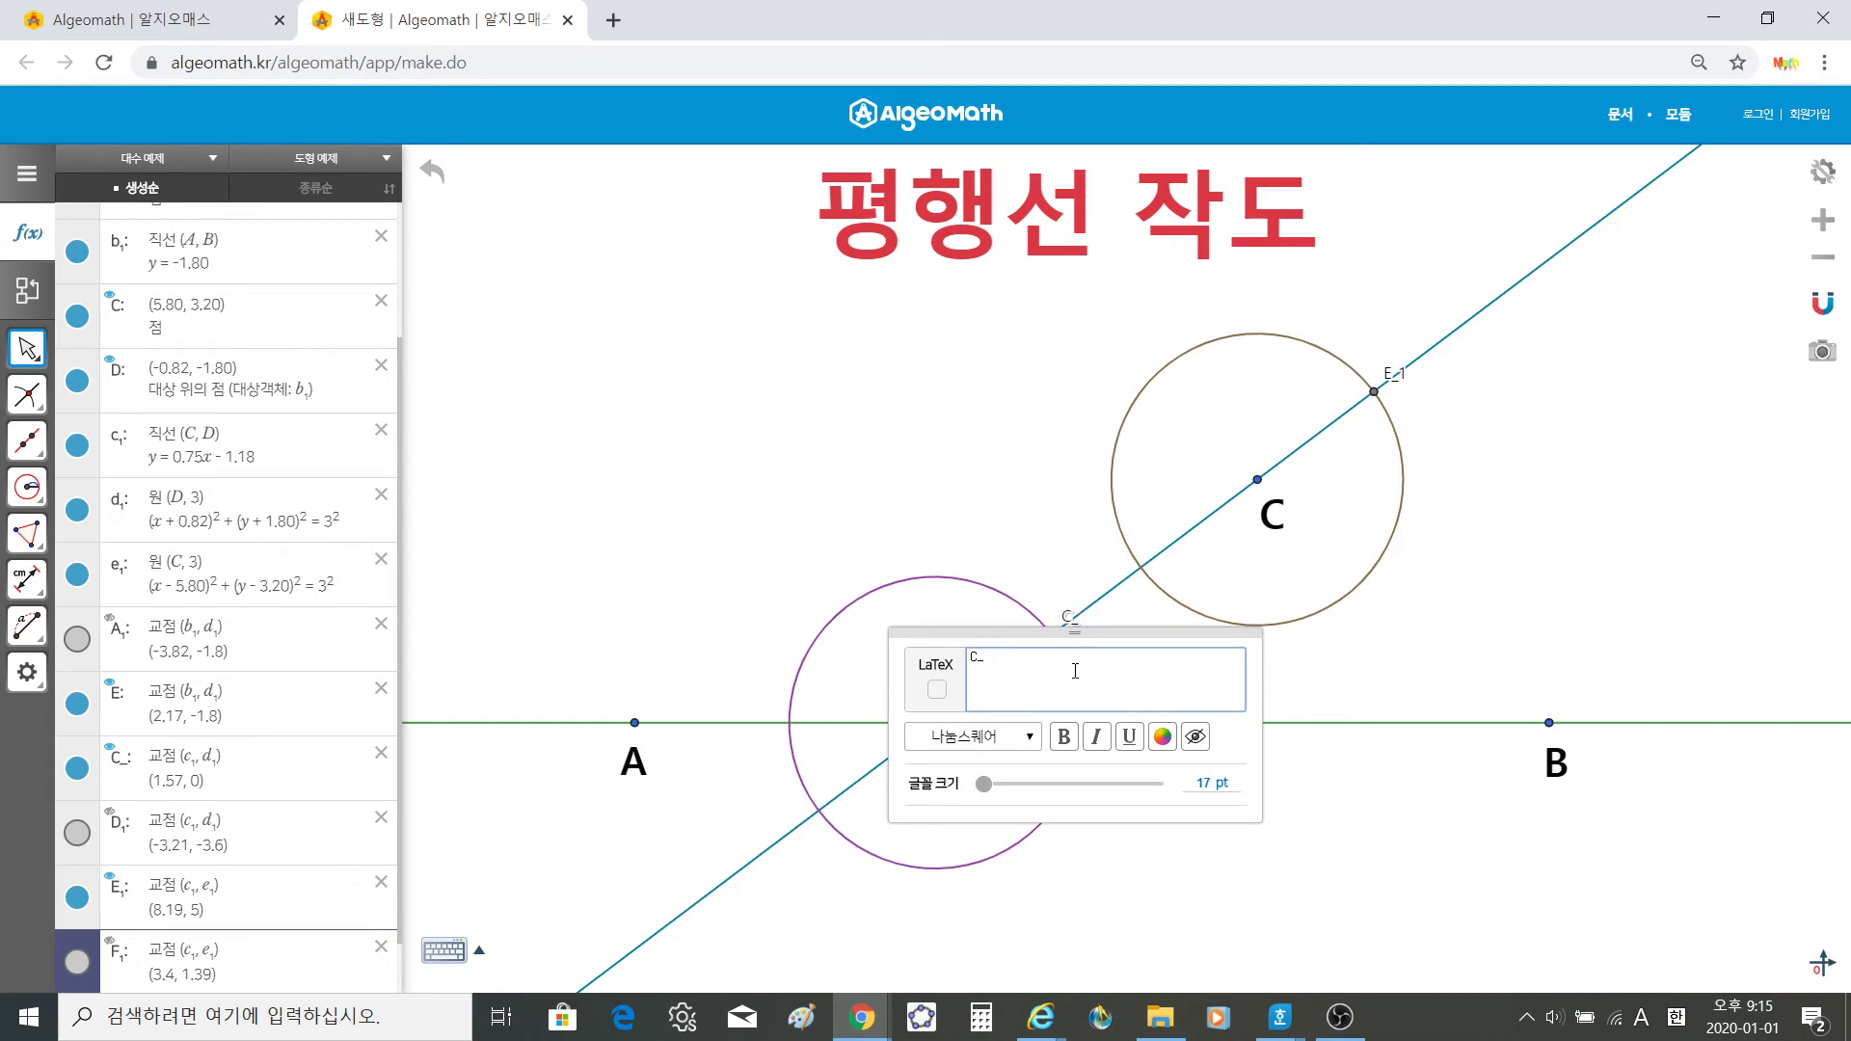
pyautogui.press('BackSpace')
pyautogui.press('BackSpace')
pyautogui.write('F')
pyautogui.click(1062, 740)
pyautogui.moveTo(1014, 785); pyautogui.dragTo(1038, 788)
pyautogui.click(1048, 469)
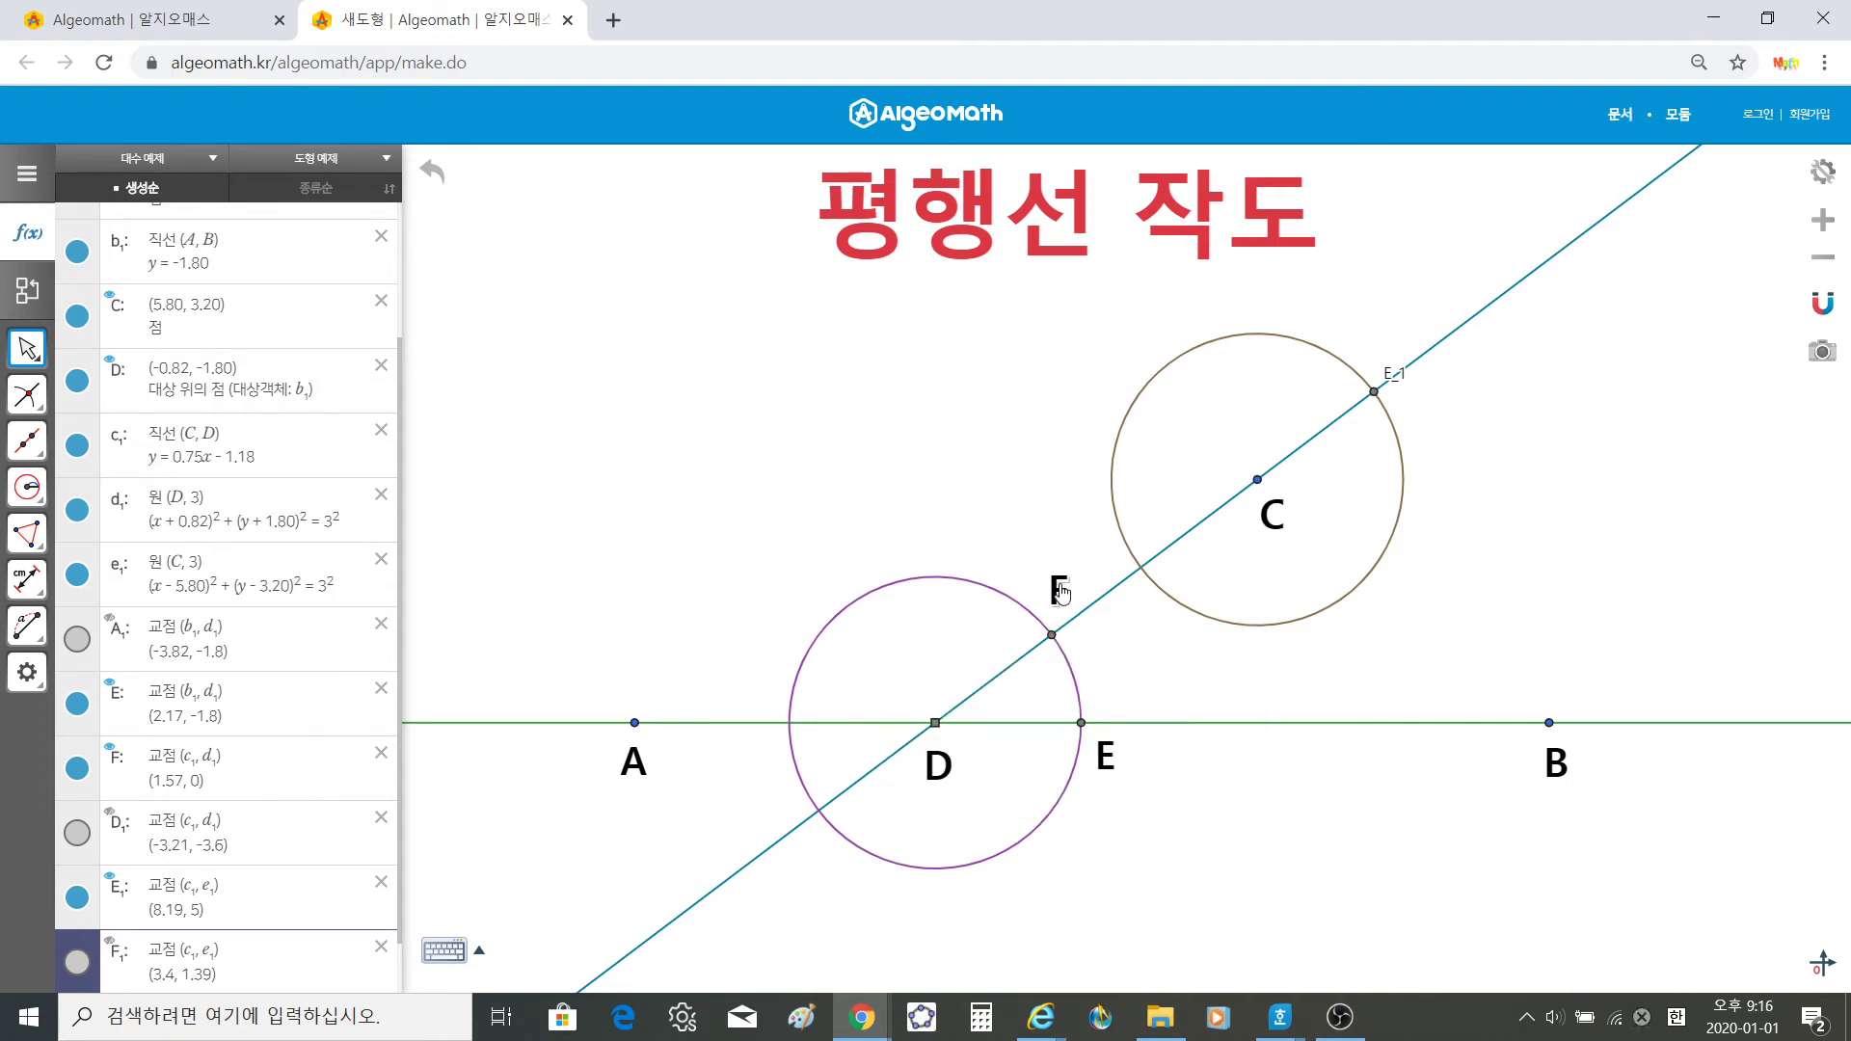
# Step: Relabel the upper intersection of line CD with the circle centred on C as G, in large bold text just above its point
pyautogui.moveTo(1393, 378); pyautogui.dragTo(1387, 347)
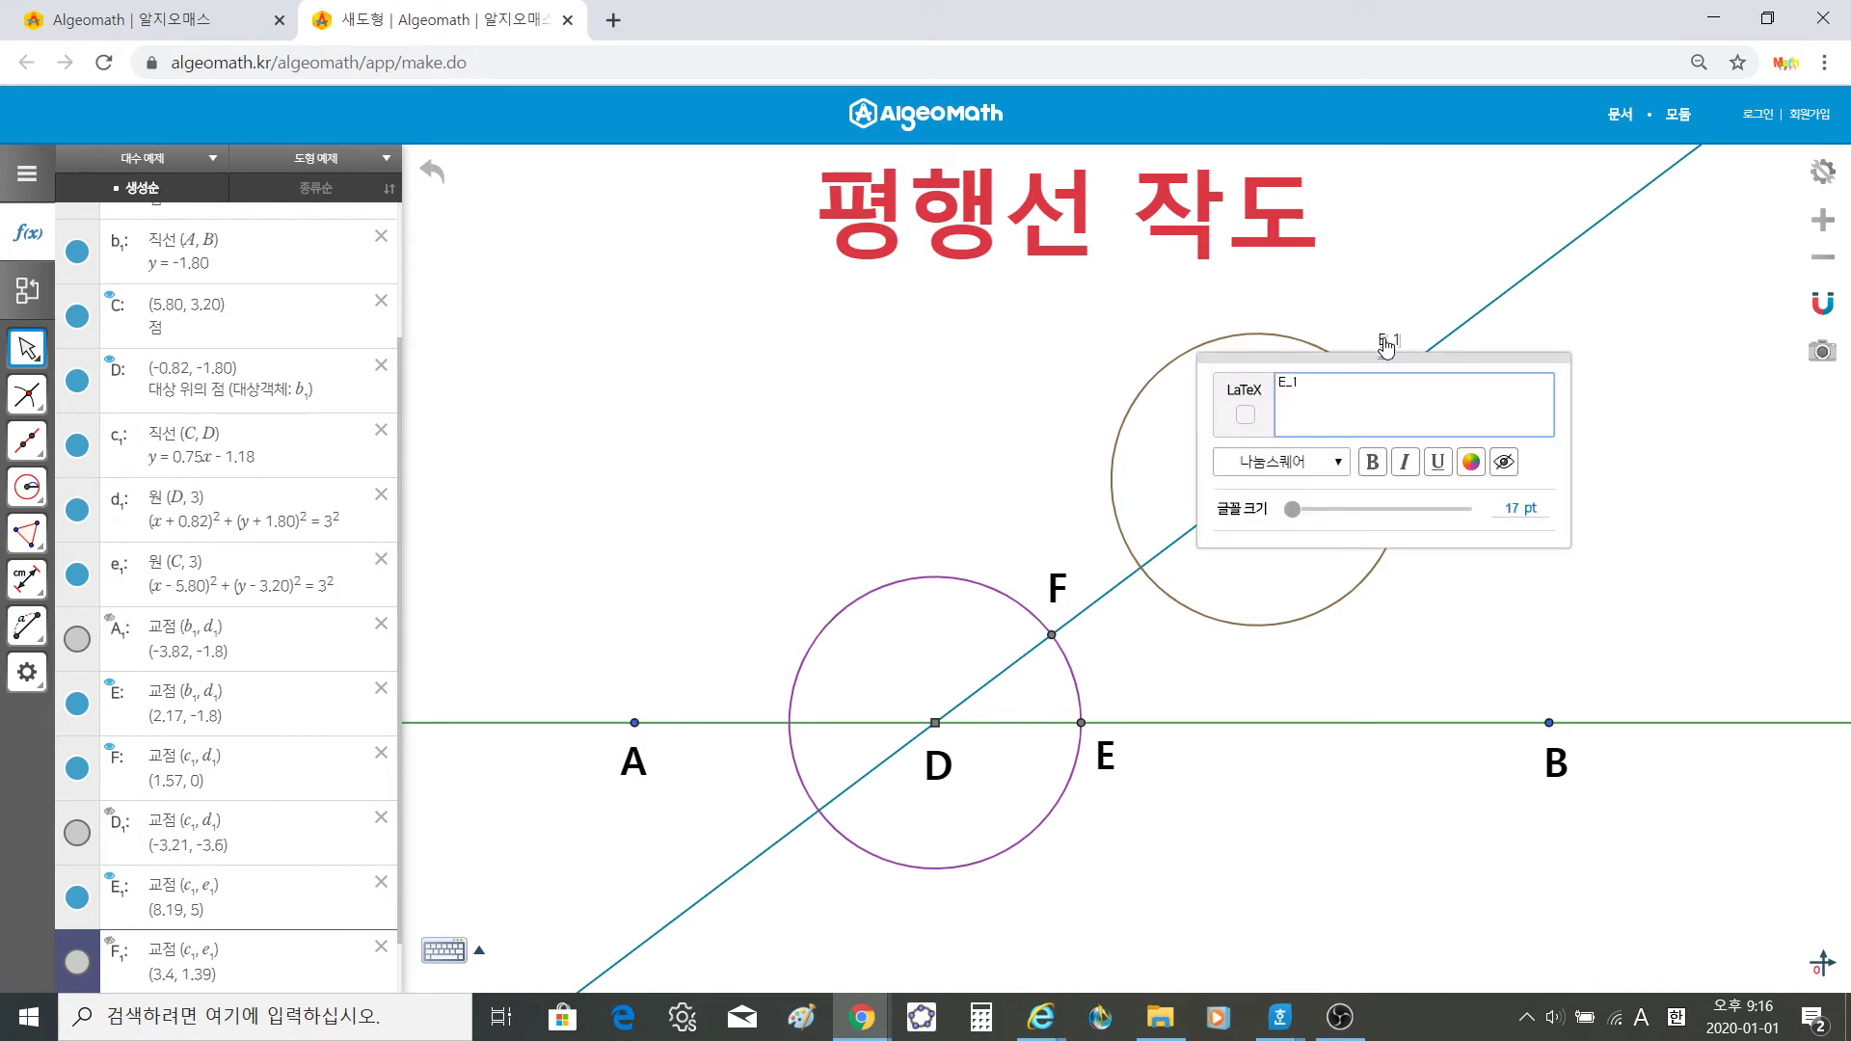
pyautogui.press('BackSpace')
pyautogui.press('BackSpace')
pyautogui.write('G')
pyautogui.click(1373, 462)
pyautogui.click(1340, 509)
pyautogui.click(1522, 600)
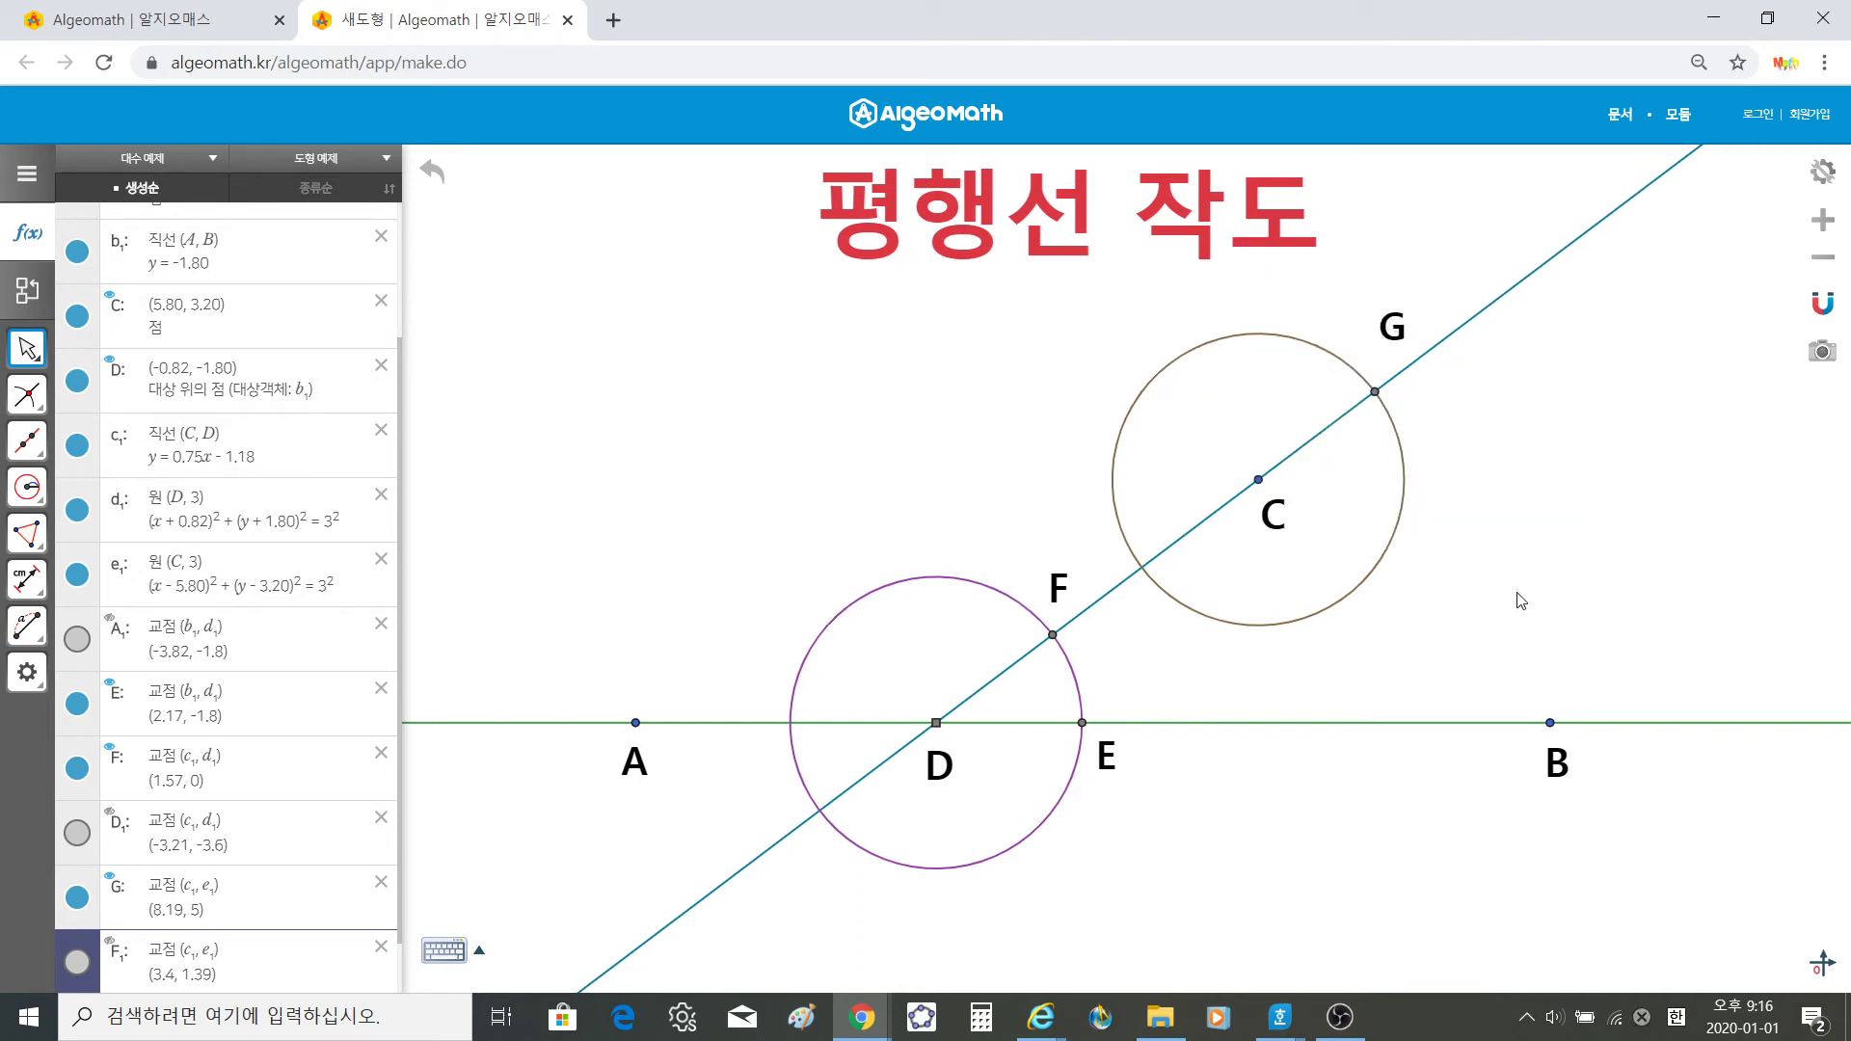
pyautogui.moveTo(1408, 338); pyautogui.dragTo(1402, 356)
# Step: Measure the length between points E and F, and place the length label just outside the circle centred on D
pyautogui.click(27, 579)
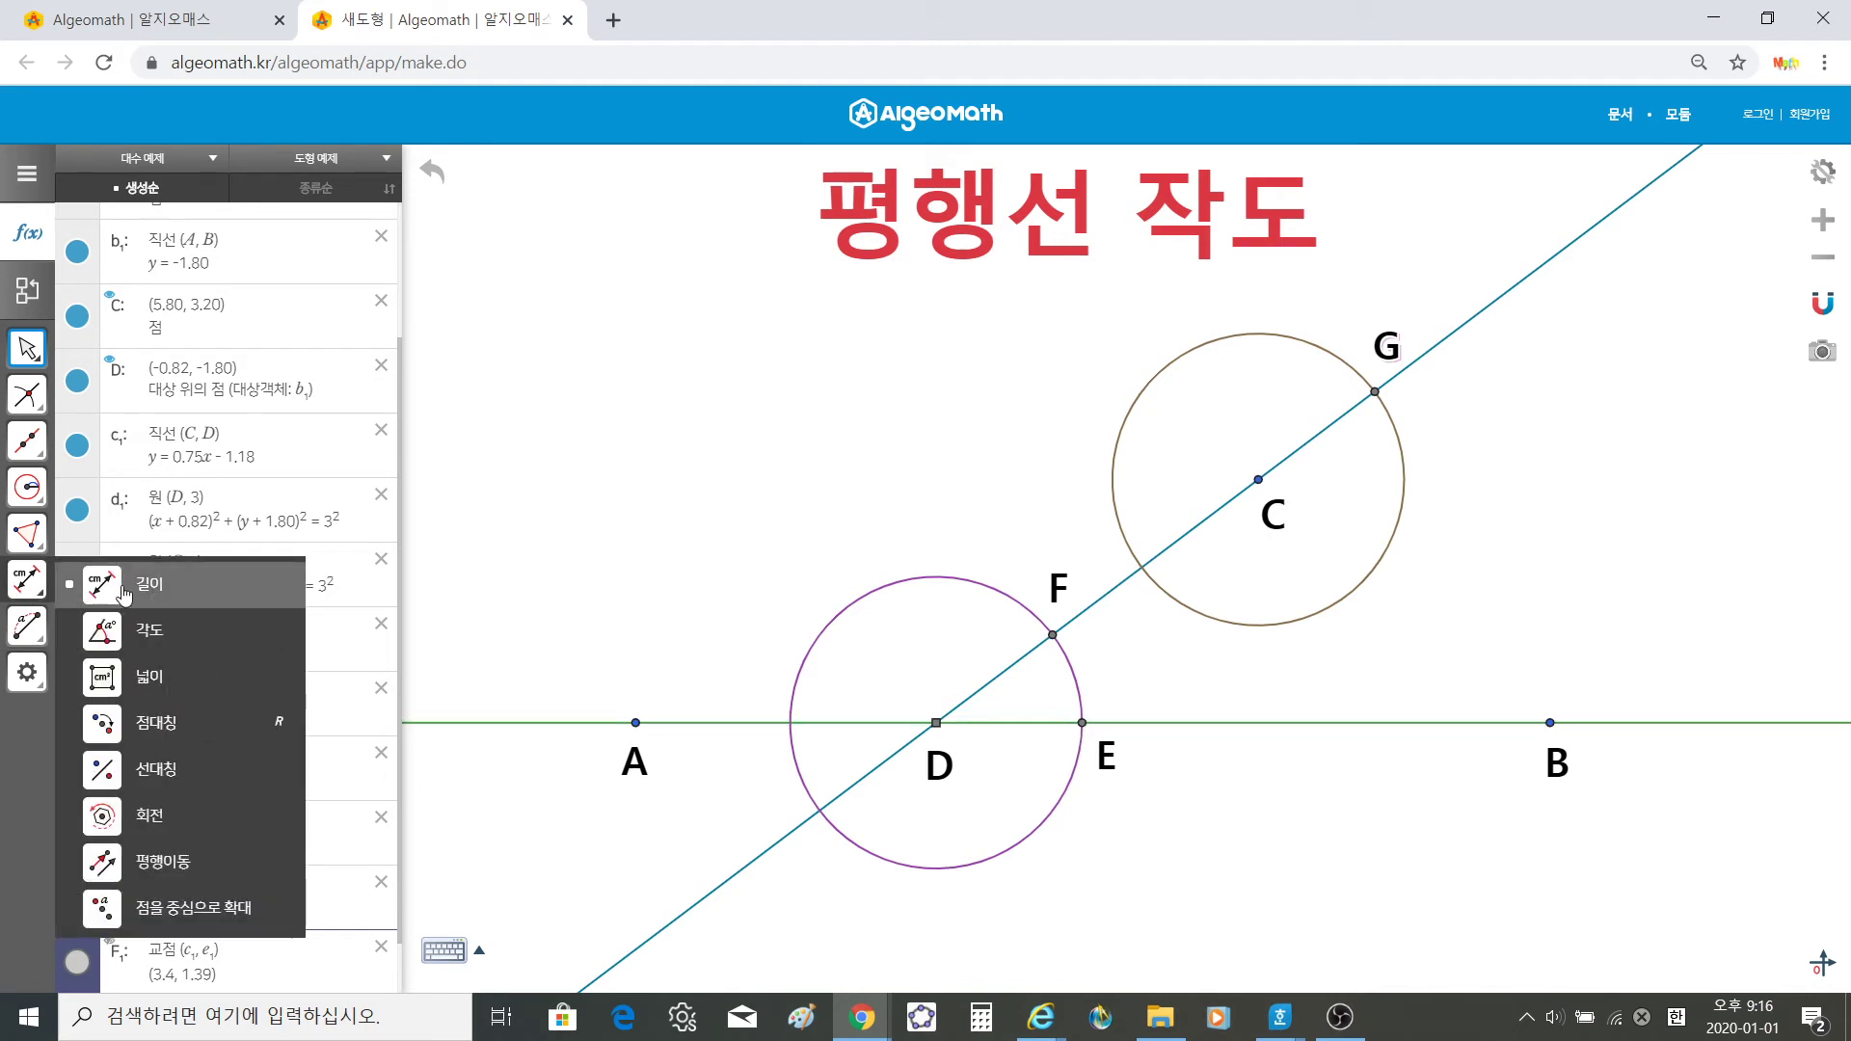
pyautogui.click(122, 586)
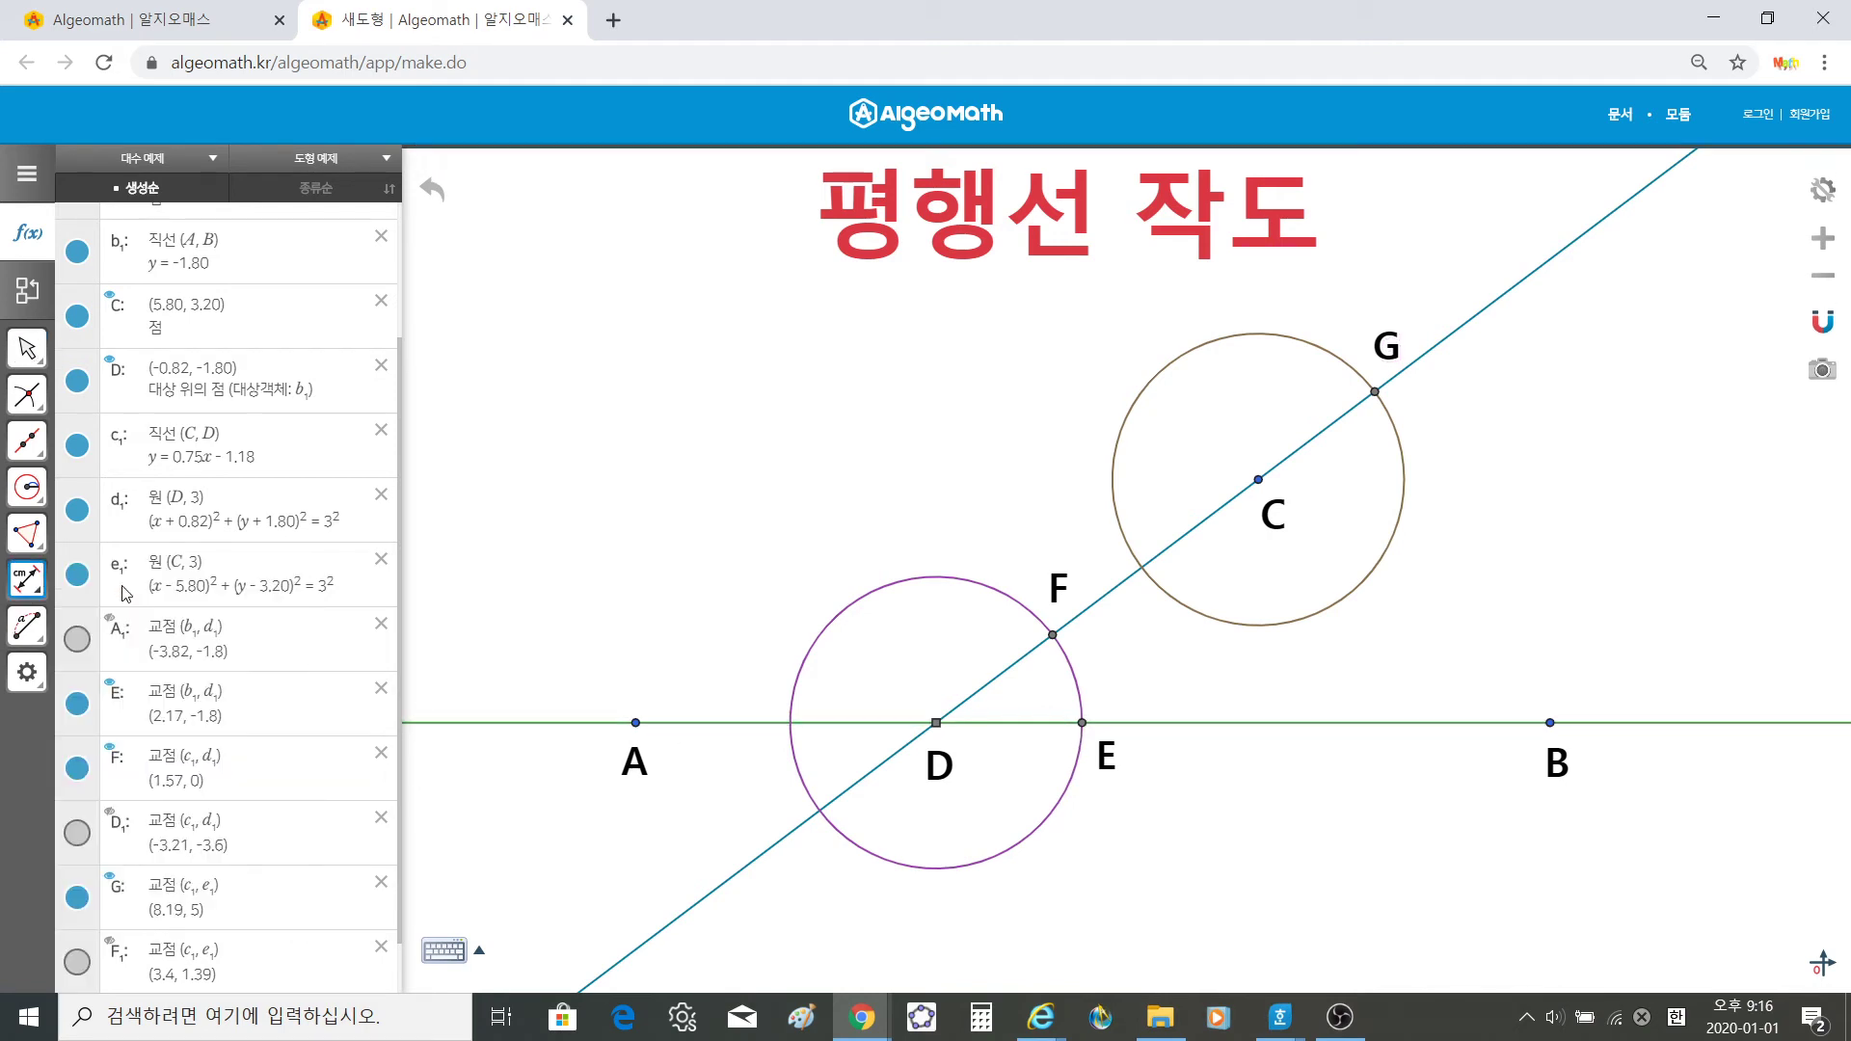
pyautogui.click(1082, 723)
pyautogui.click(1053, 636)
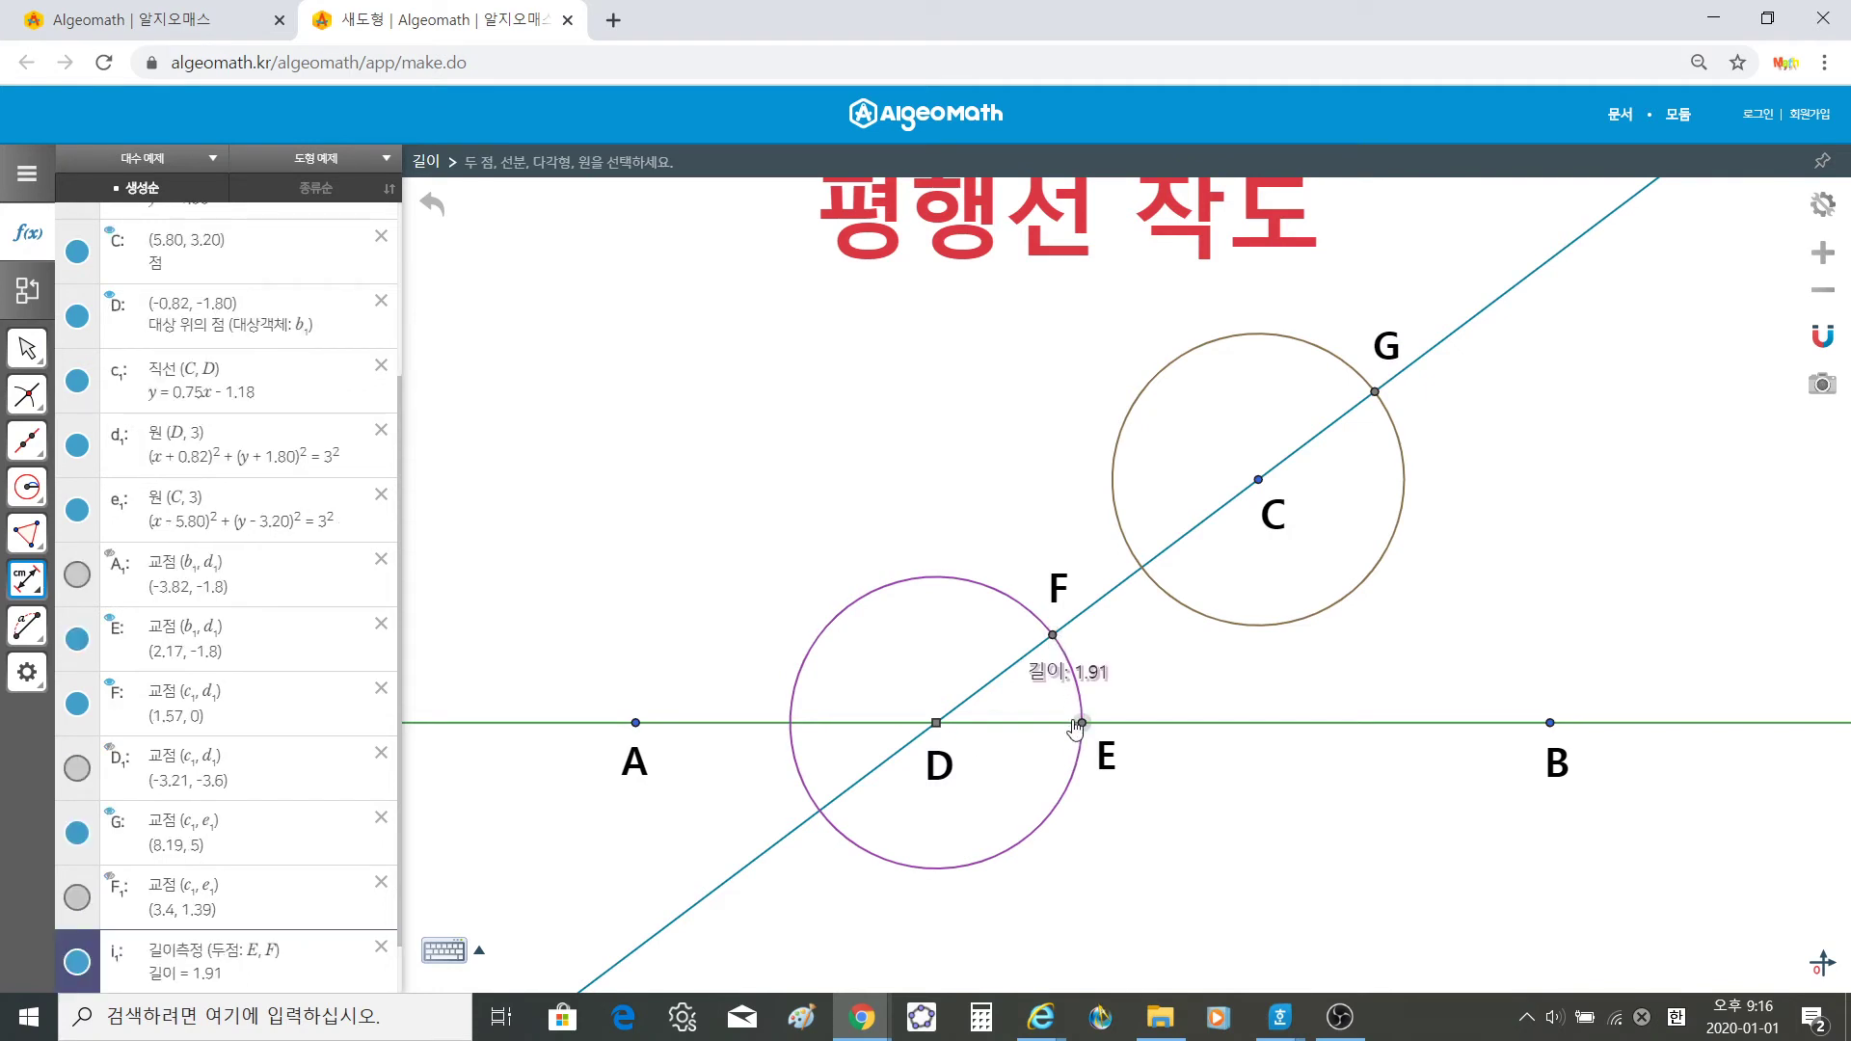
pyautogui.click(27, 347)
pyautogui.click(126, 354)
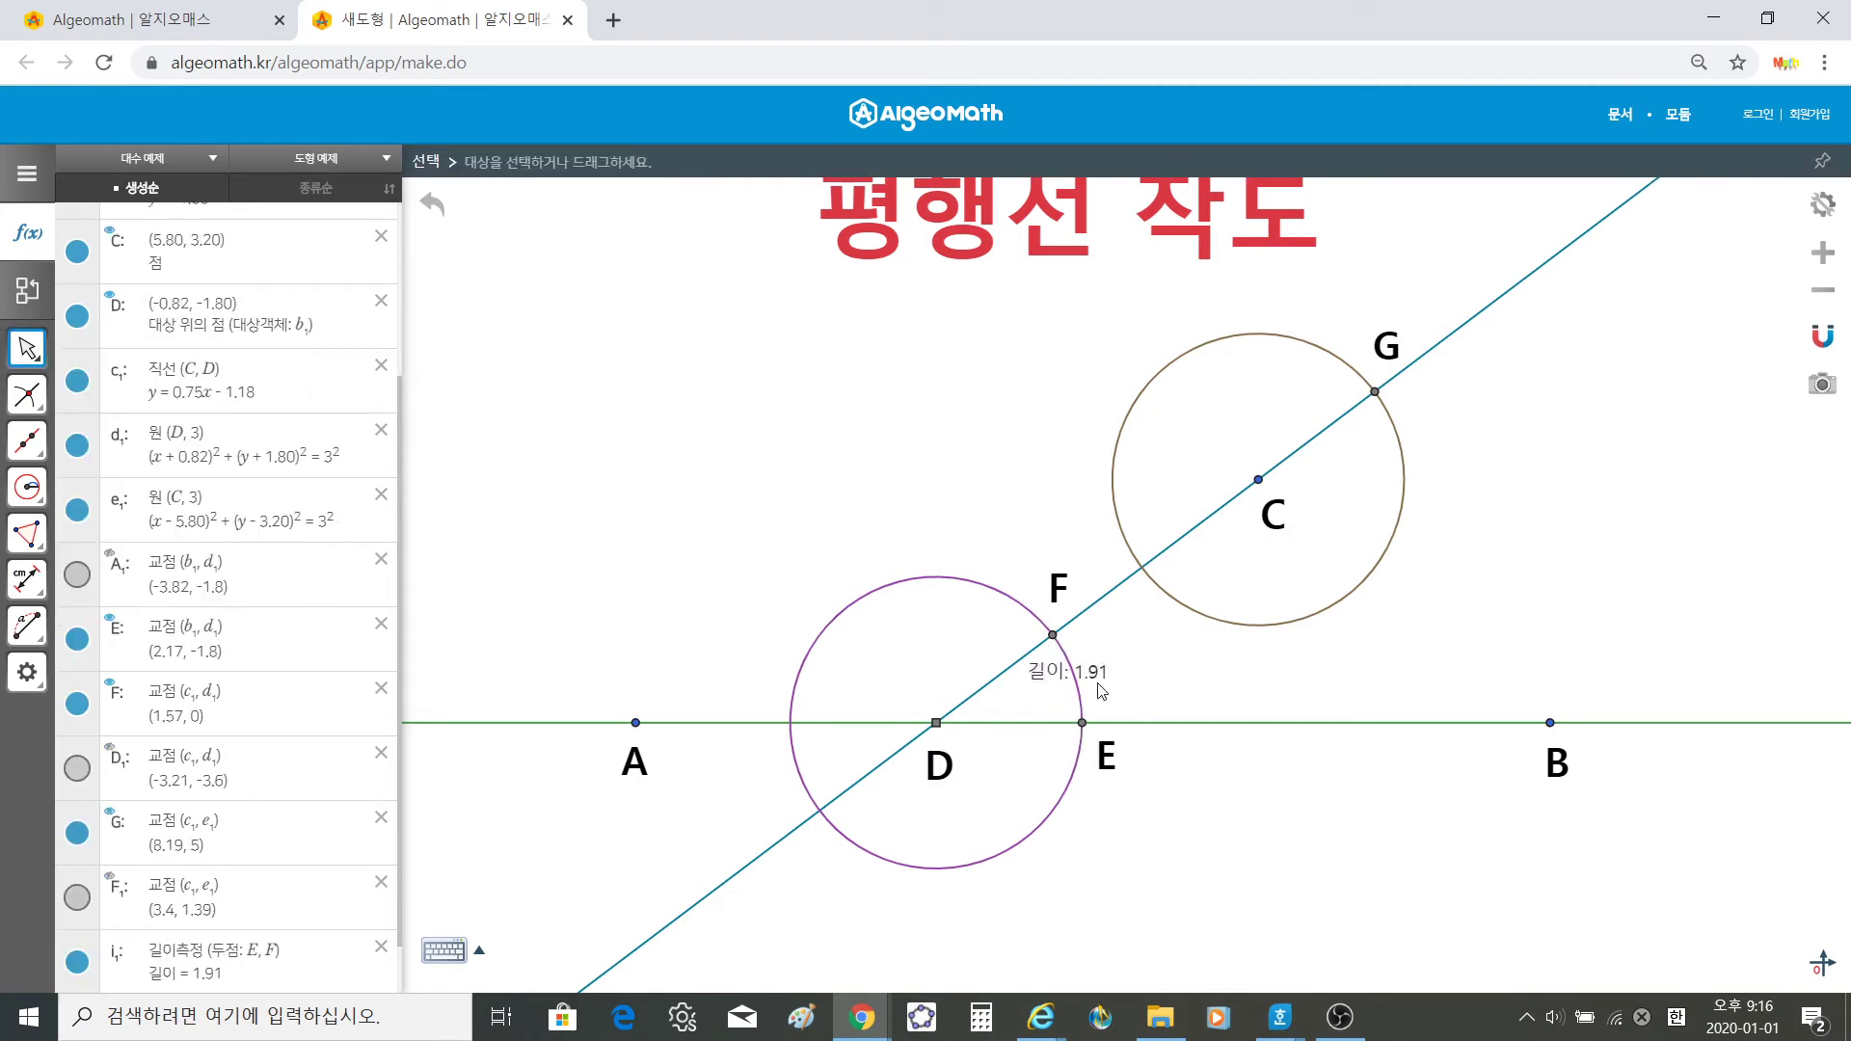
pyautogui.moveTo(1100, 691); pyautogui.dragTo(1128, 695)
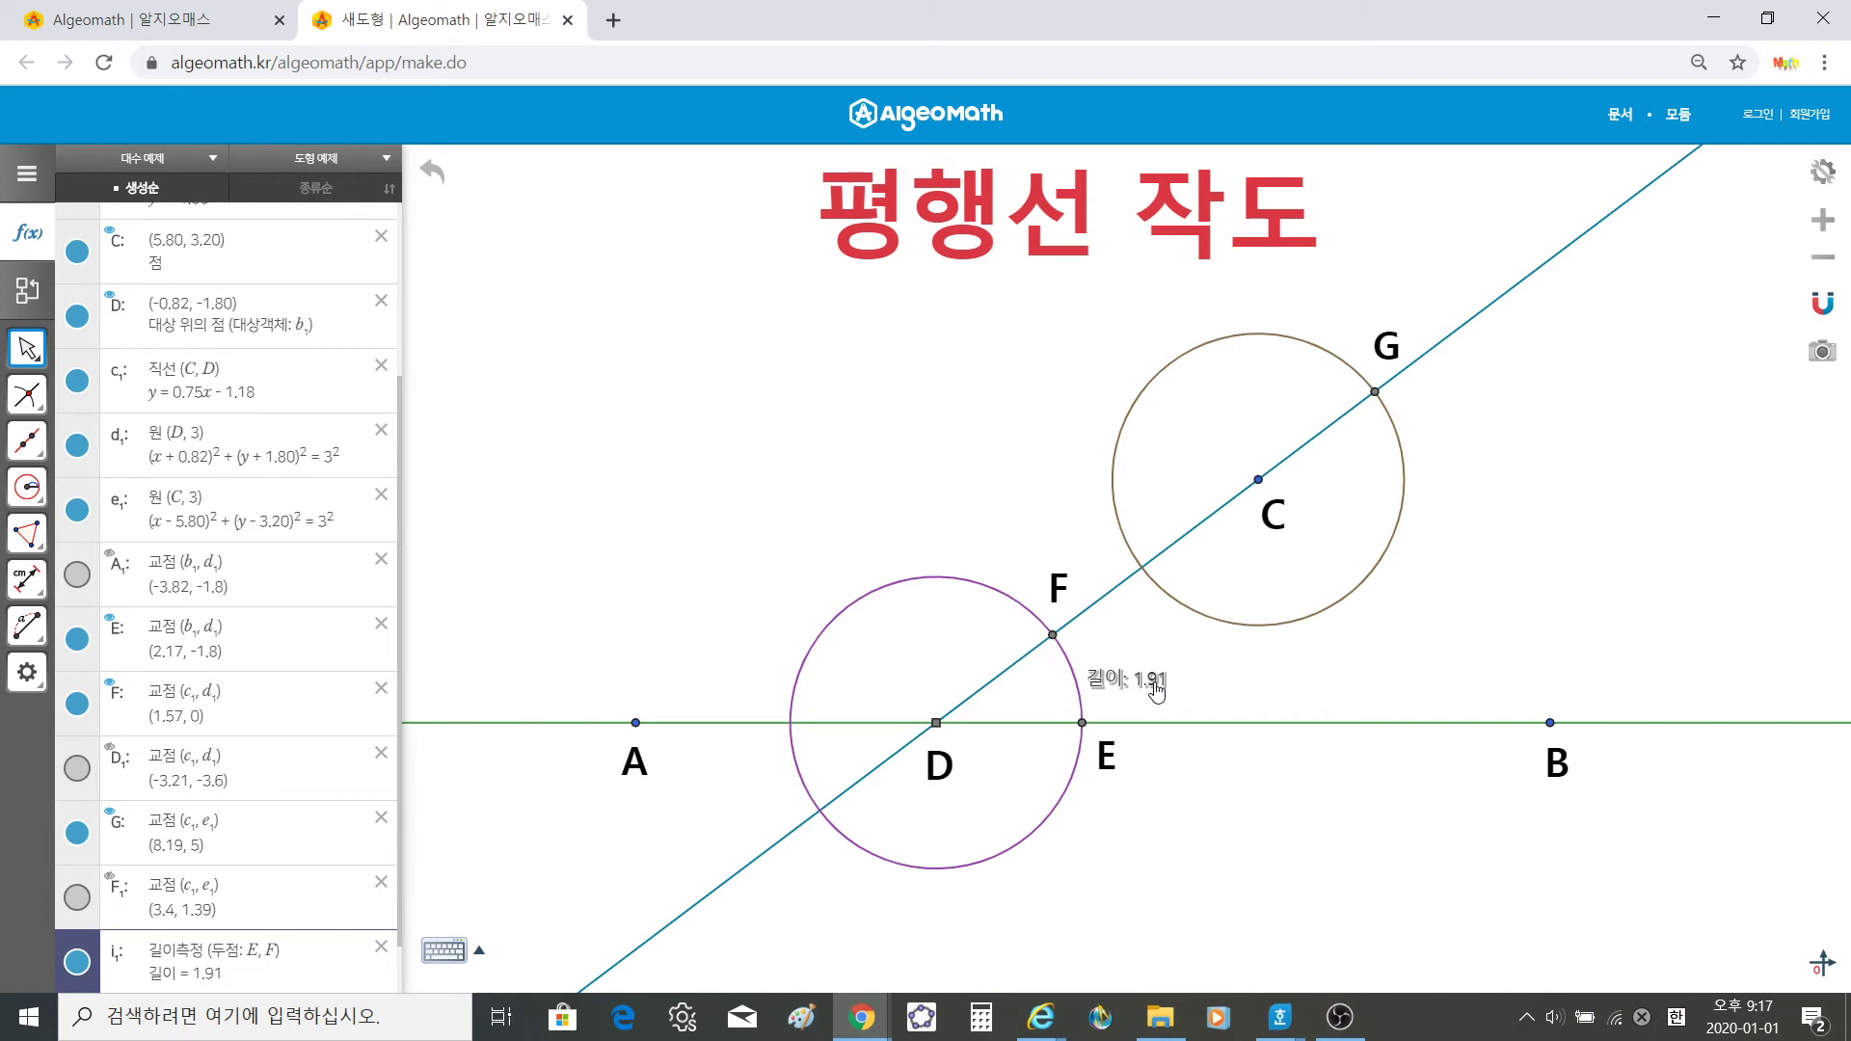
# Step: Draw a circle of radius 1.91 centred on point G
pyautogui.moveTo(27, 487)
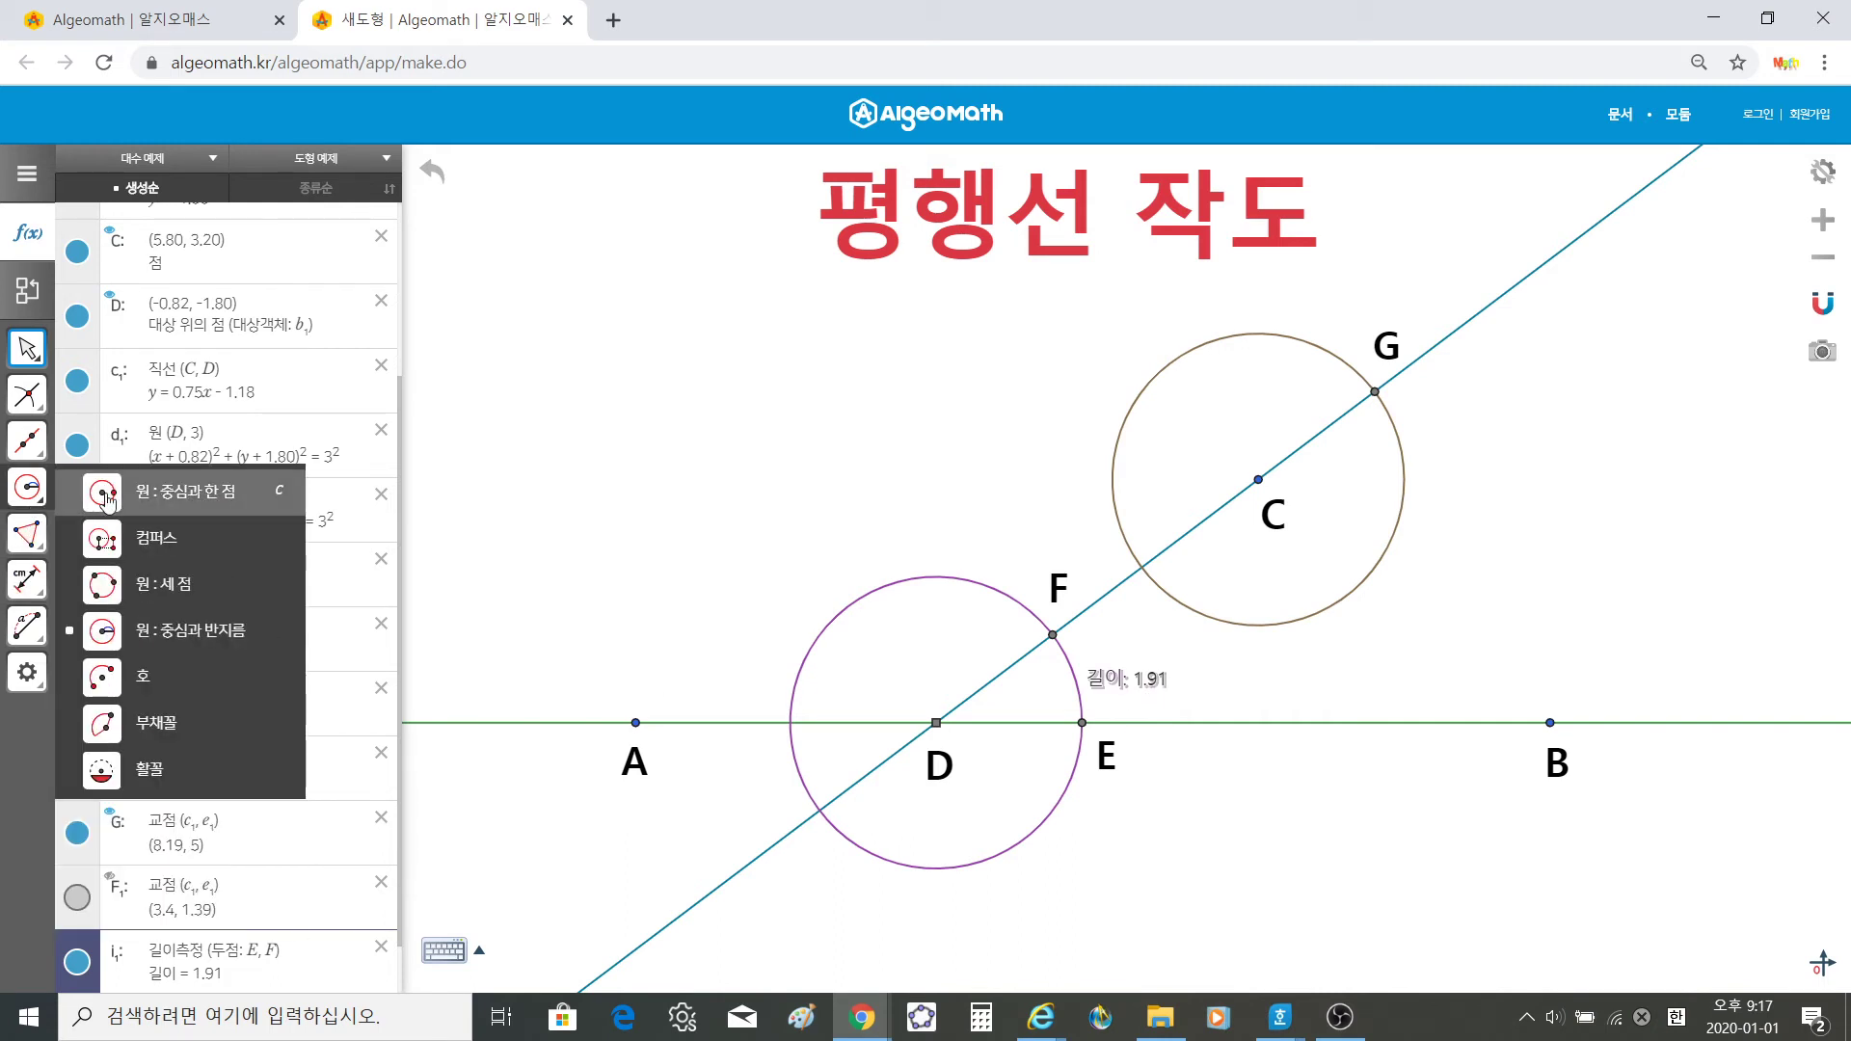
pyautogui.click(134, 632)
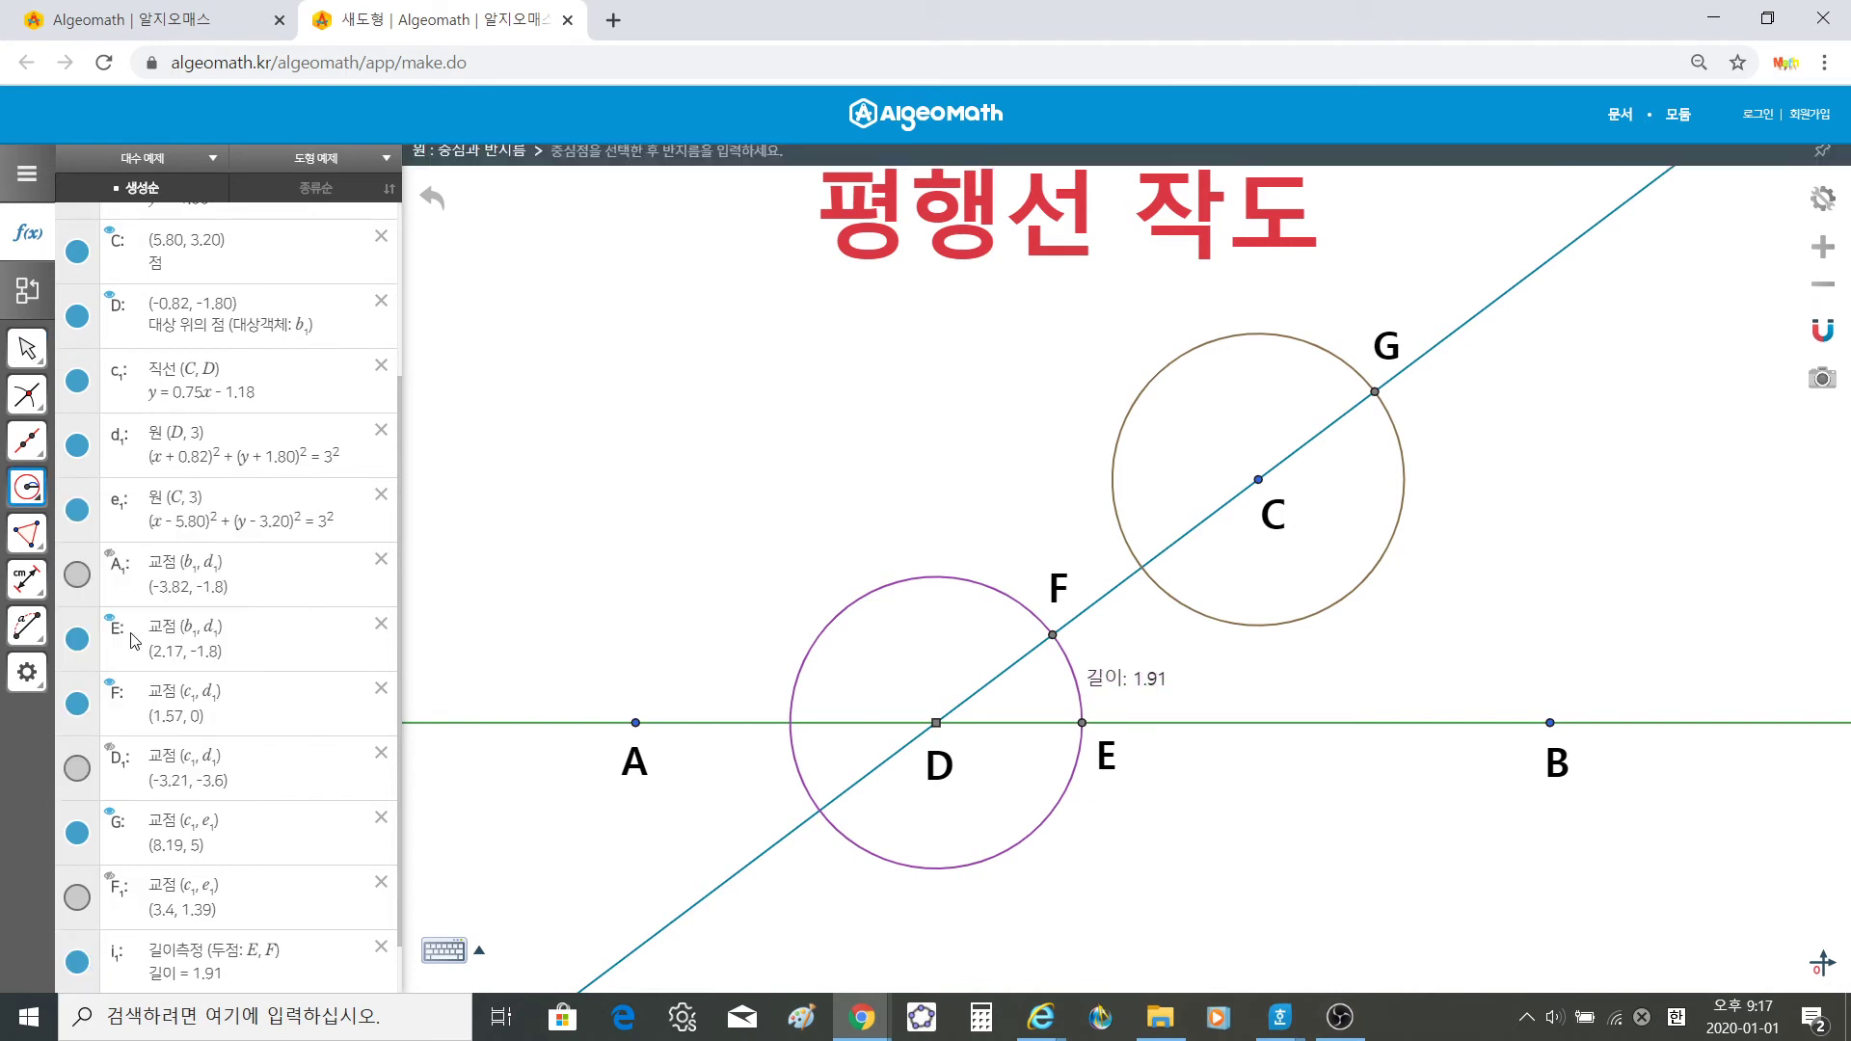
pyautogui.click(1376, 393)
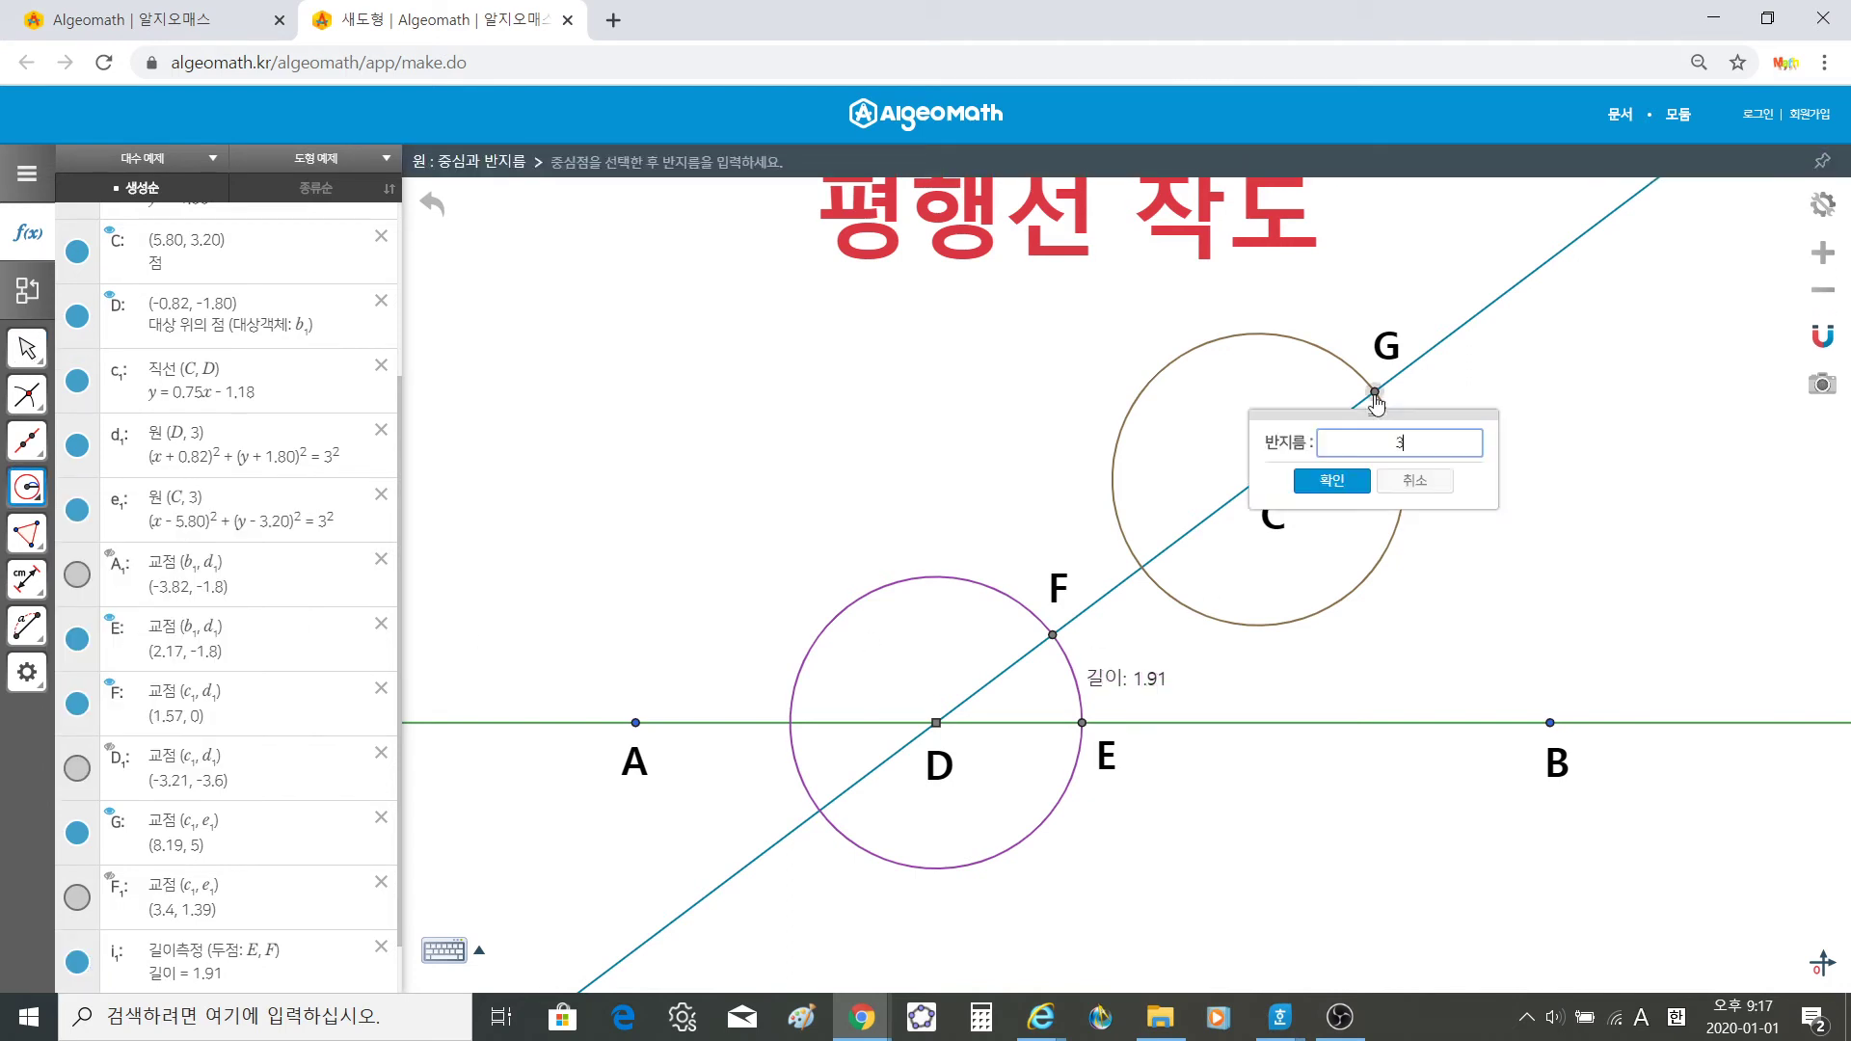
pyautogui.press('BackSpace')
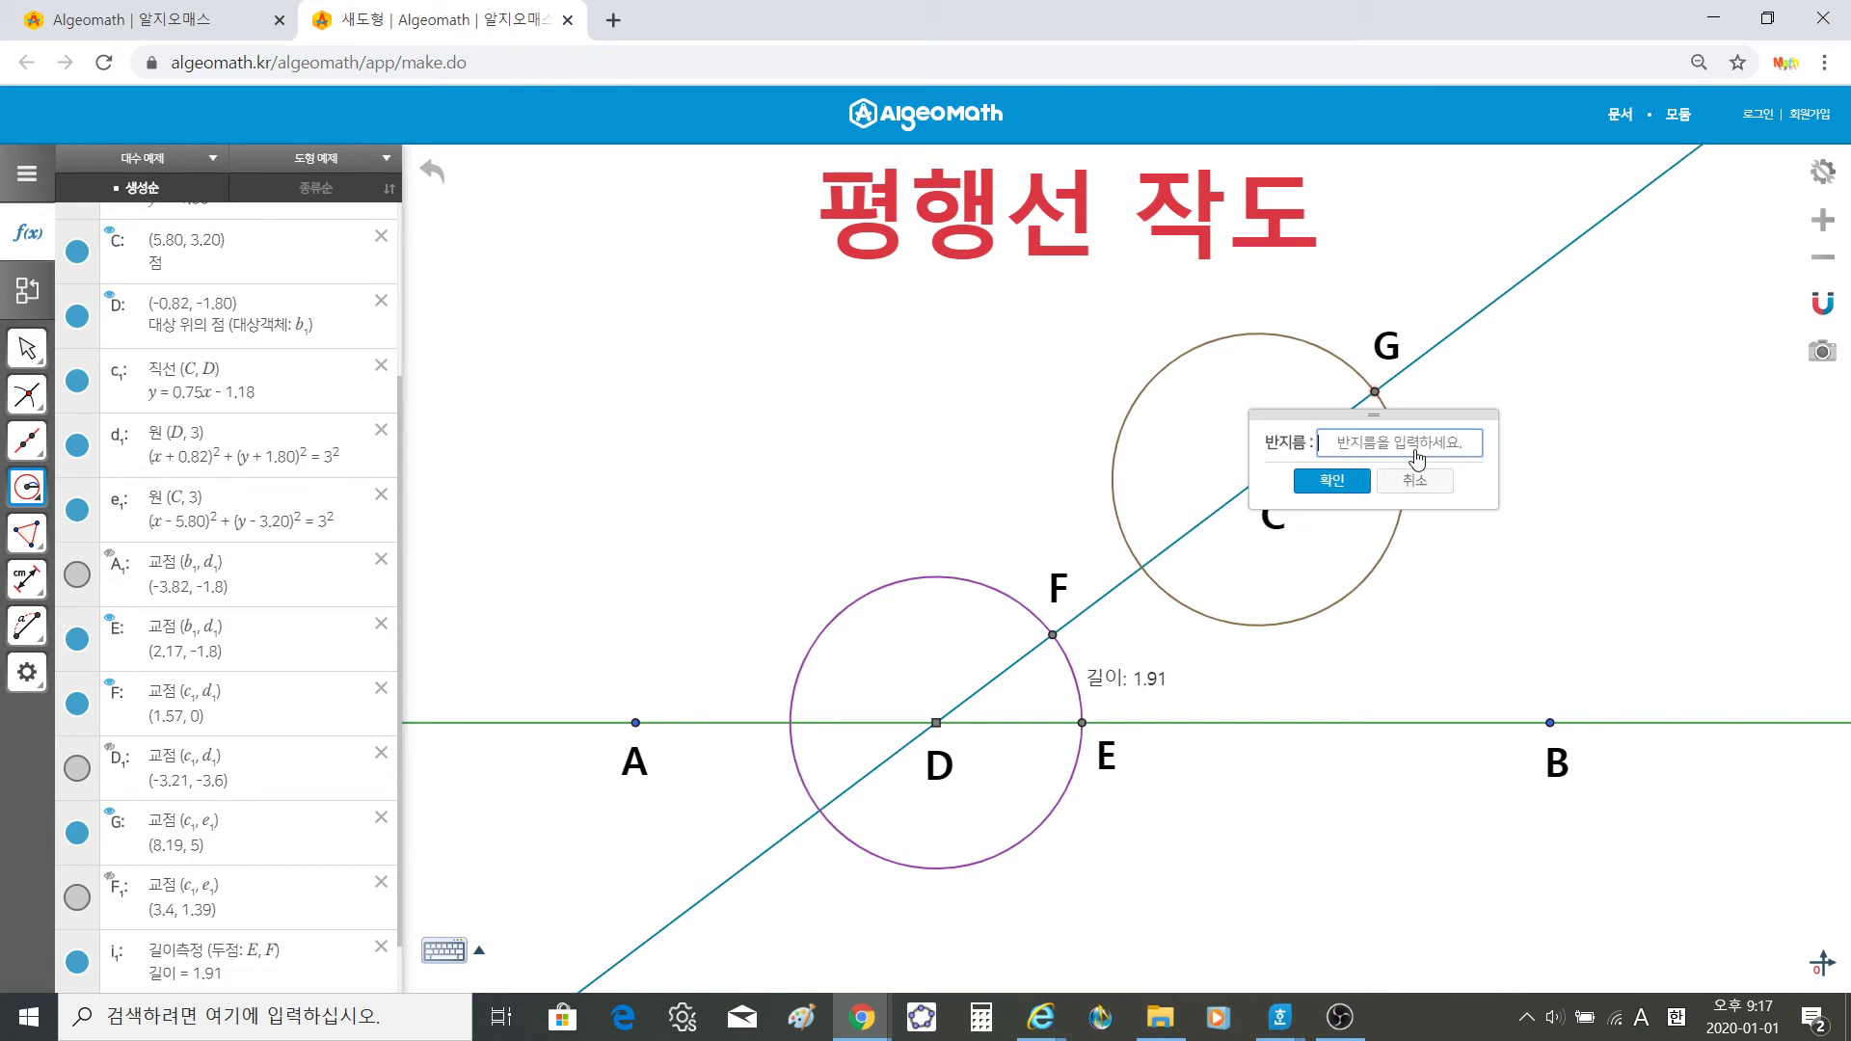
pyautogui.write('1.91')
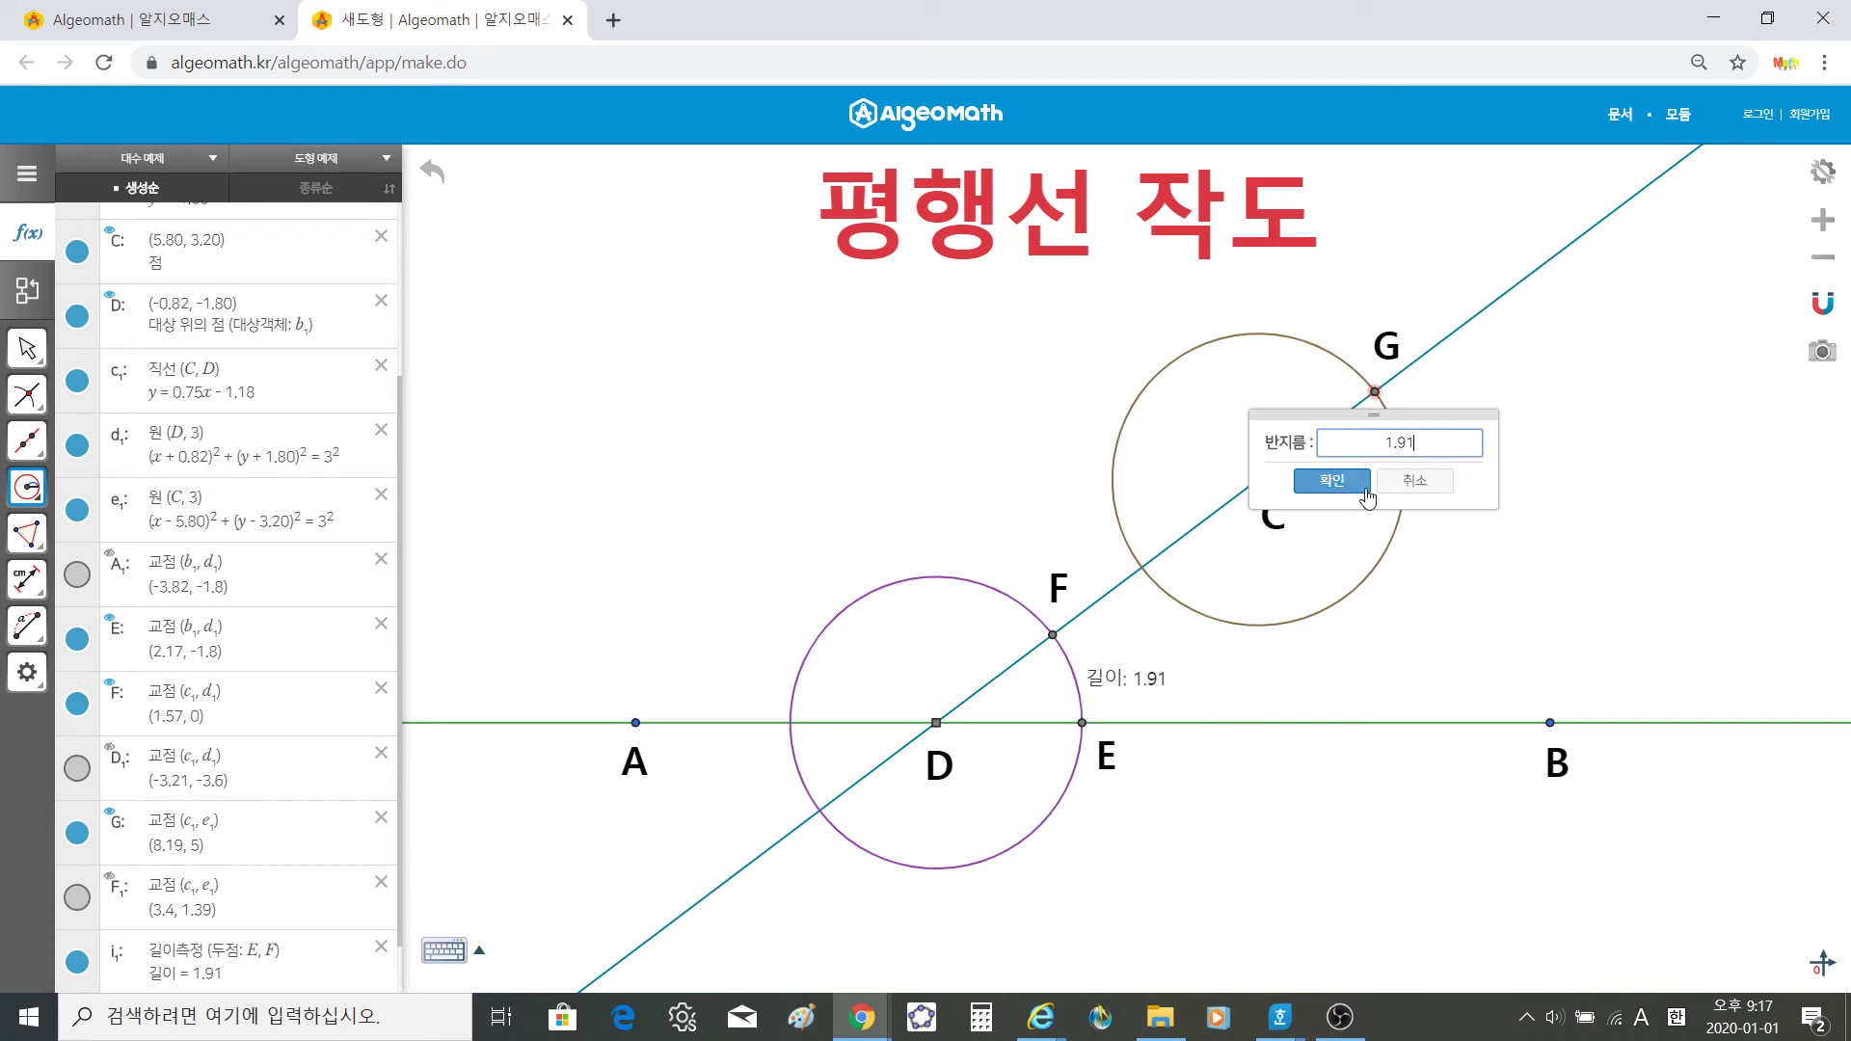
pyautogui.click(1340, 481)
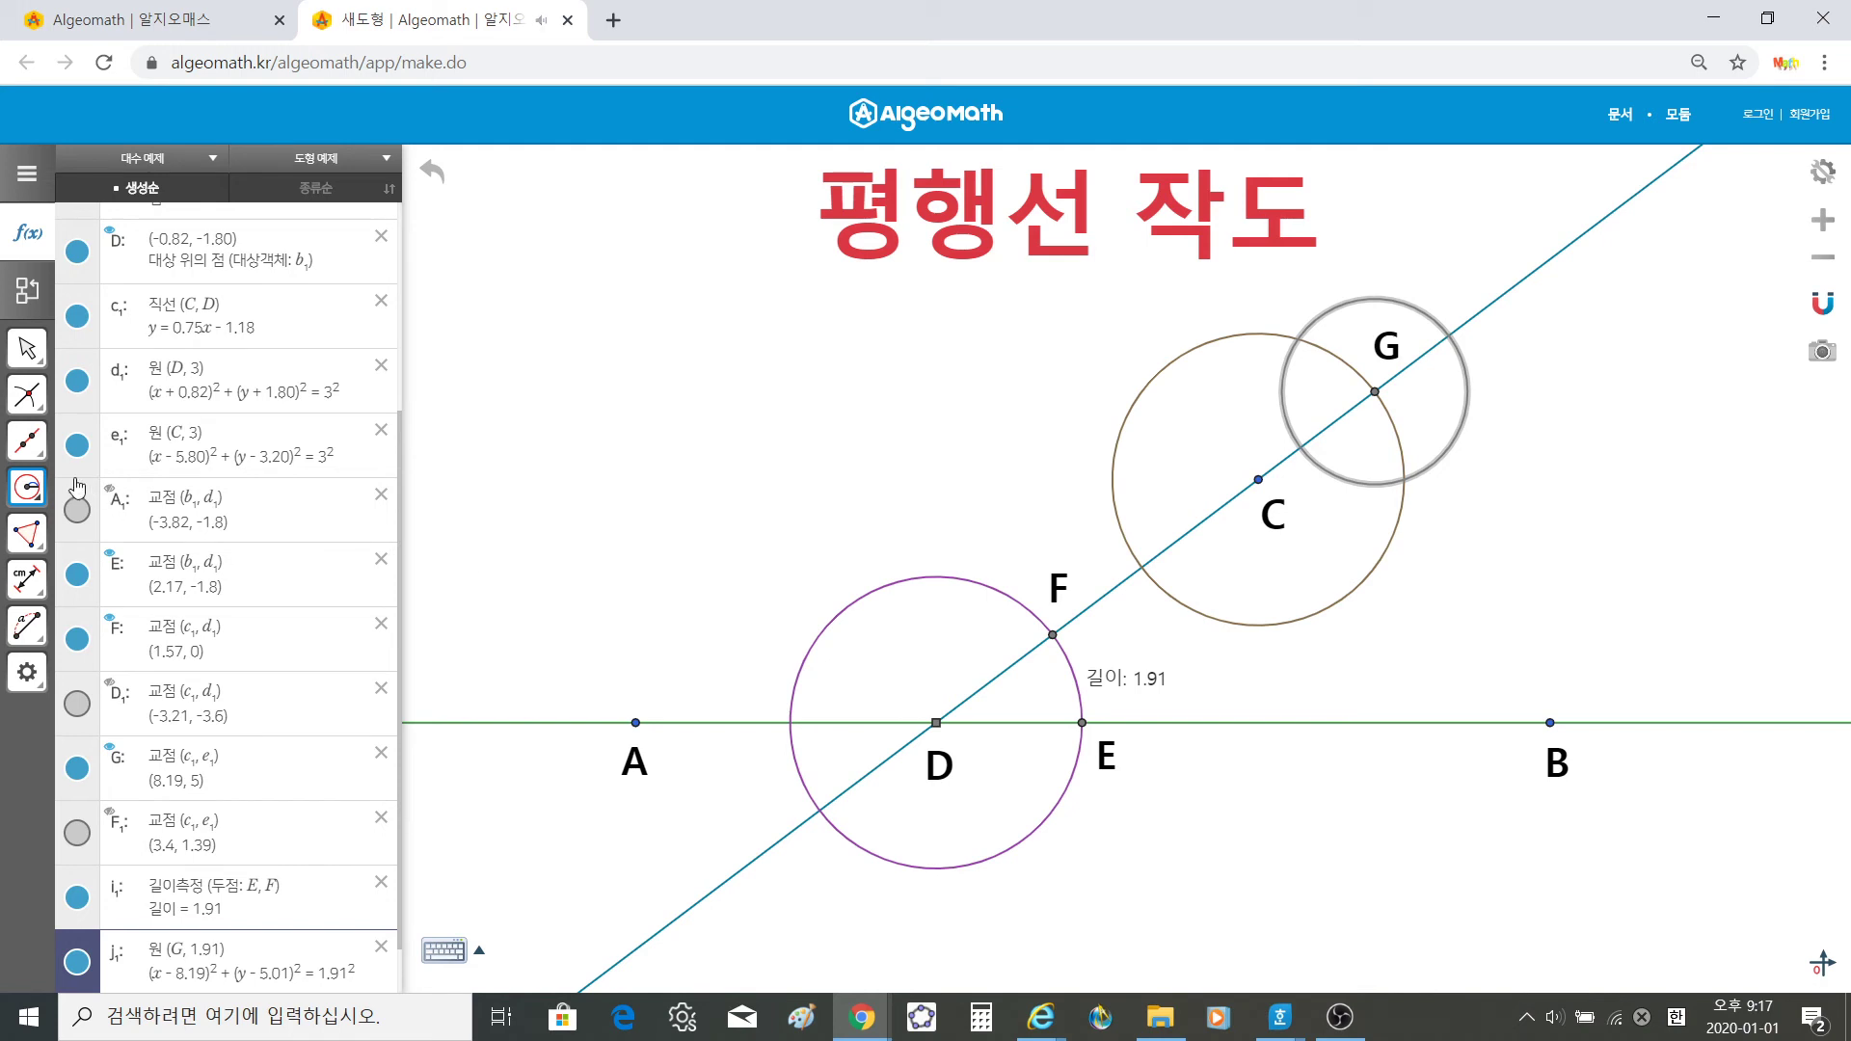
# Step: Mark the intersections of the circles centred on G and C, and hide the upper-left one
pyautogui.click(32, 449)
pyautogui.click(27, 395)
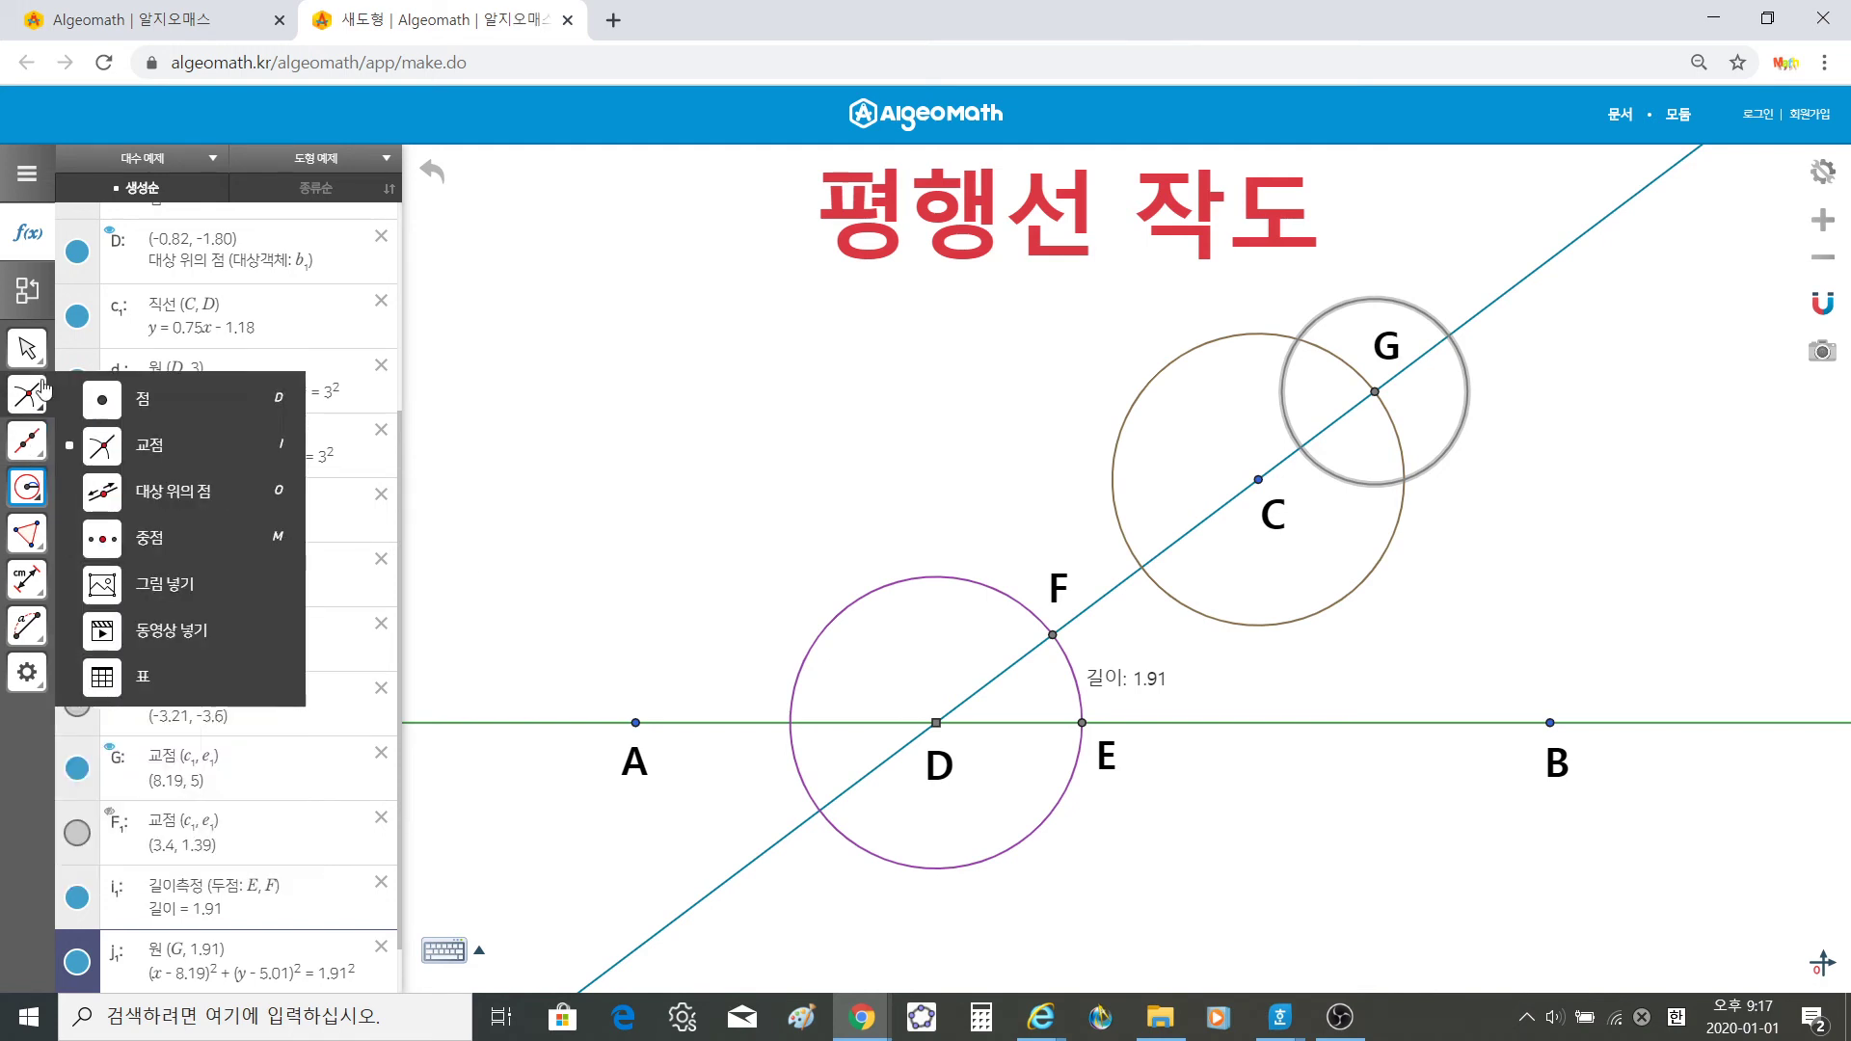
pyautogui.click(145, 444)
pyautogui.click(1367, 484)
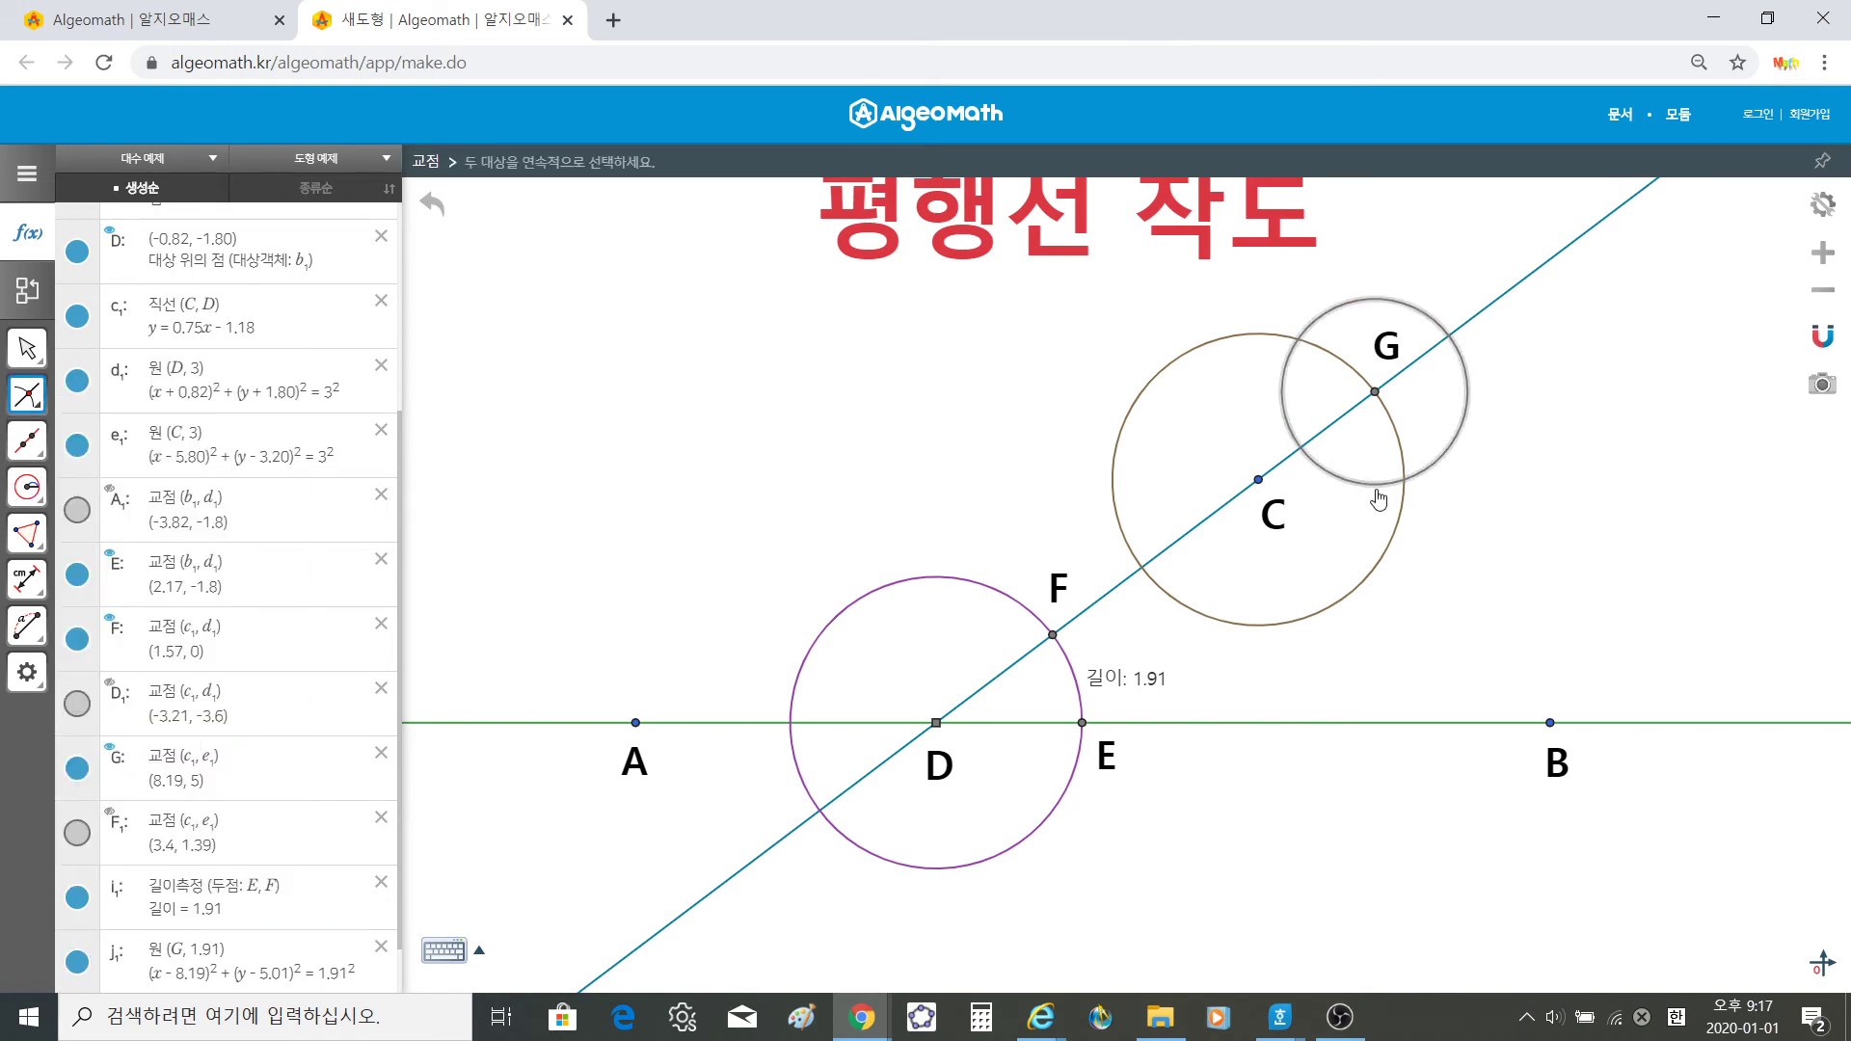
pyautogui.click(1403, 524)
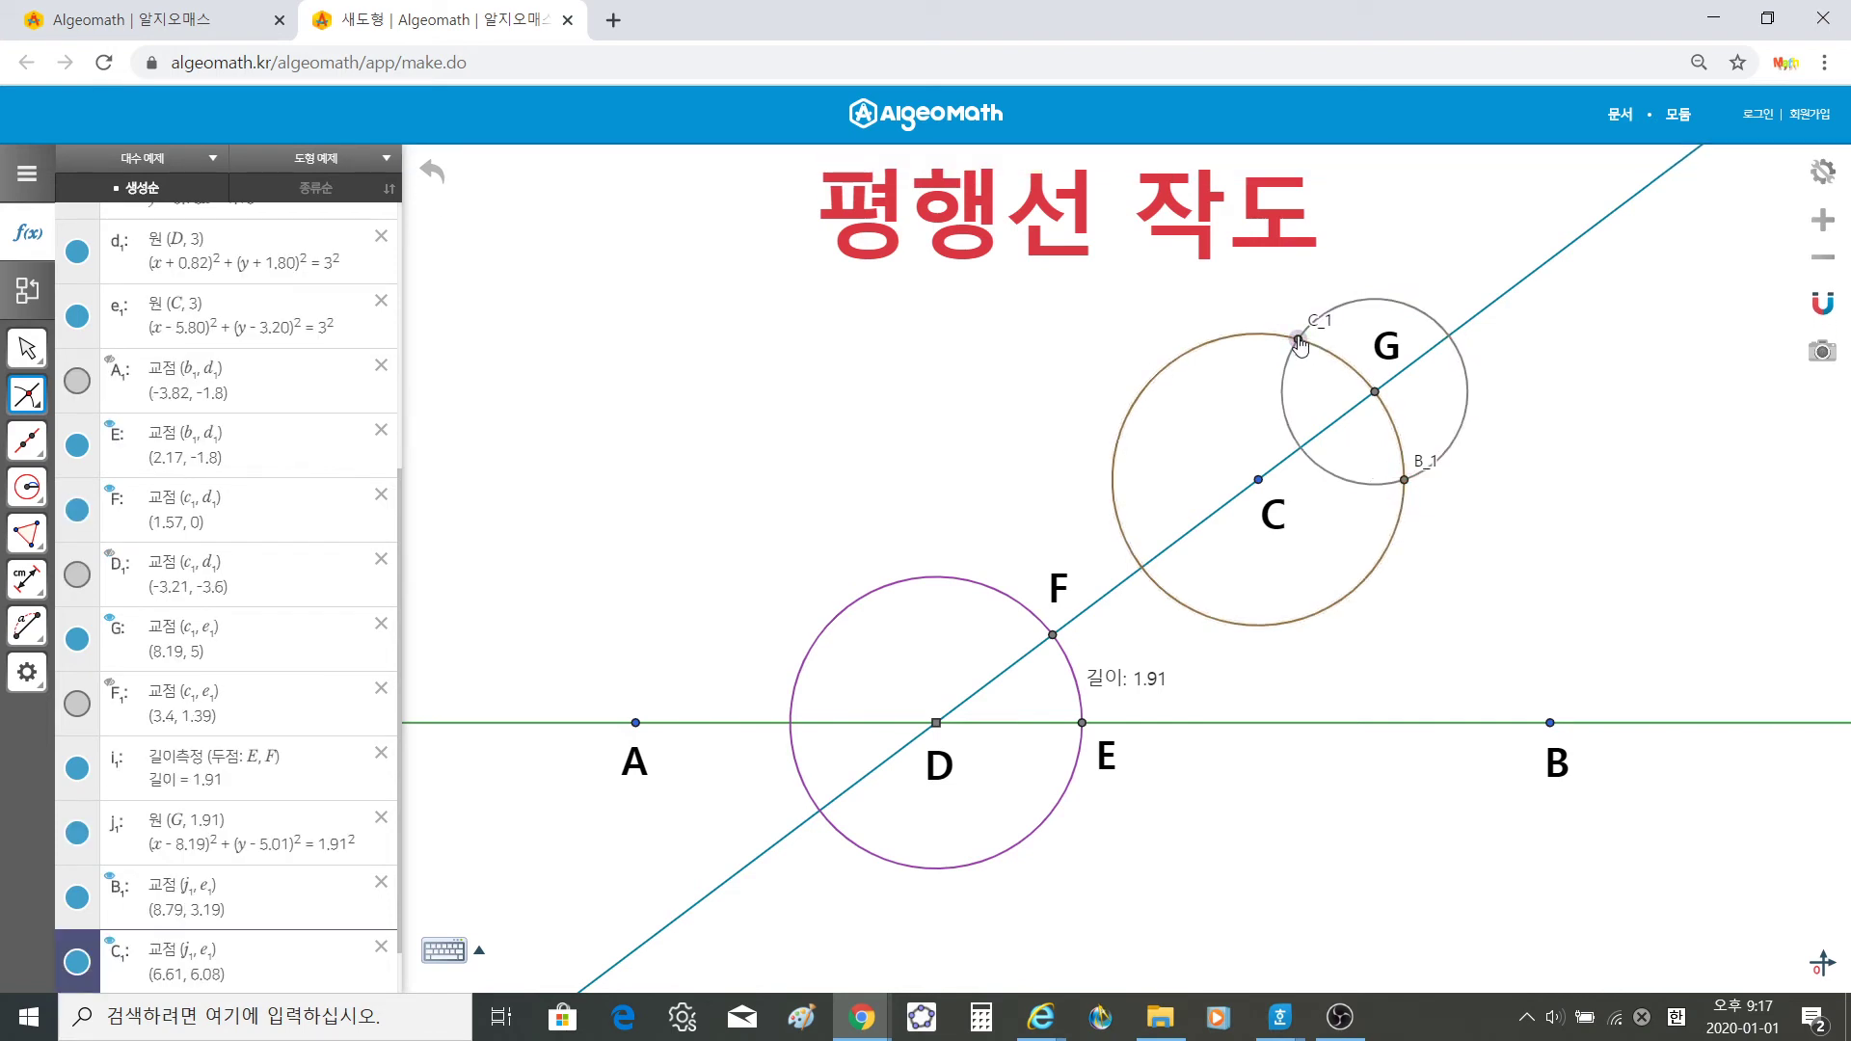
pyautogui.click(76, 969)
# Step: Relabel the visible intersection of the circles centred on C and G as H, bold at 41 pt, slightly below its point
pyautogui.click(27, 349)
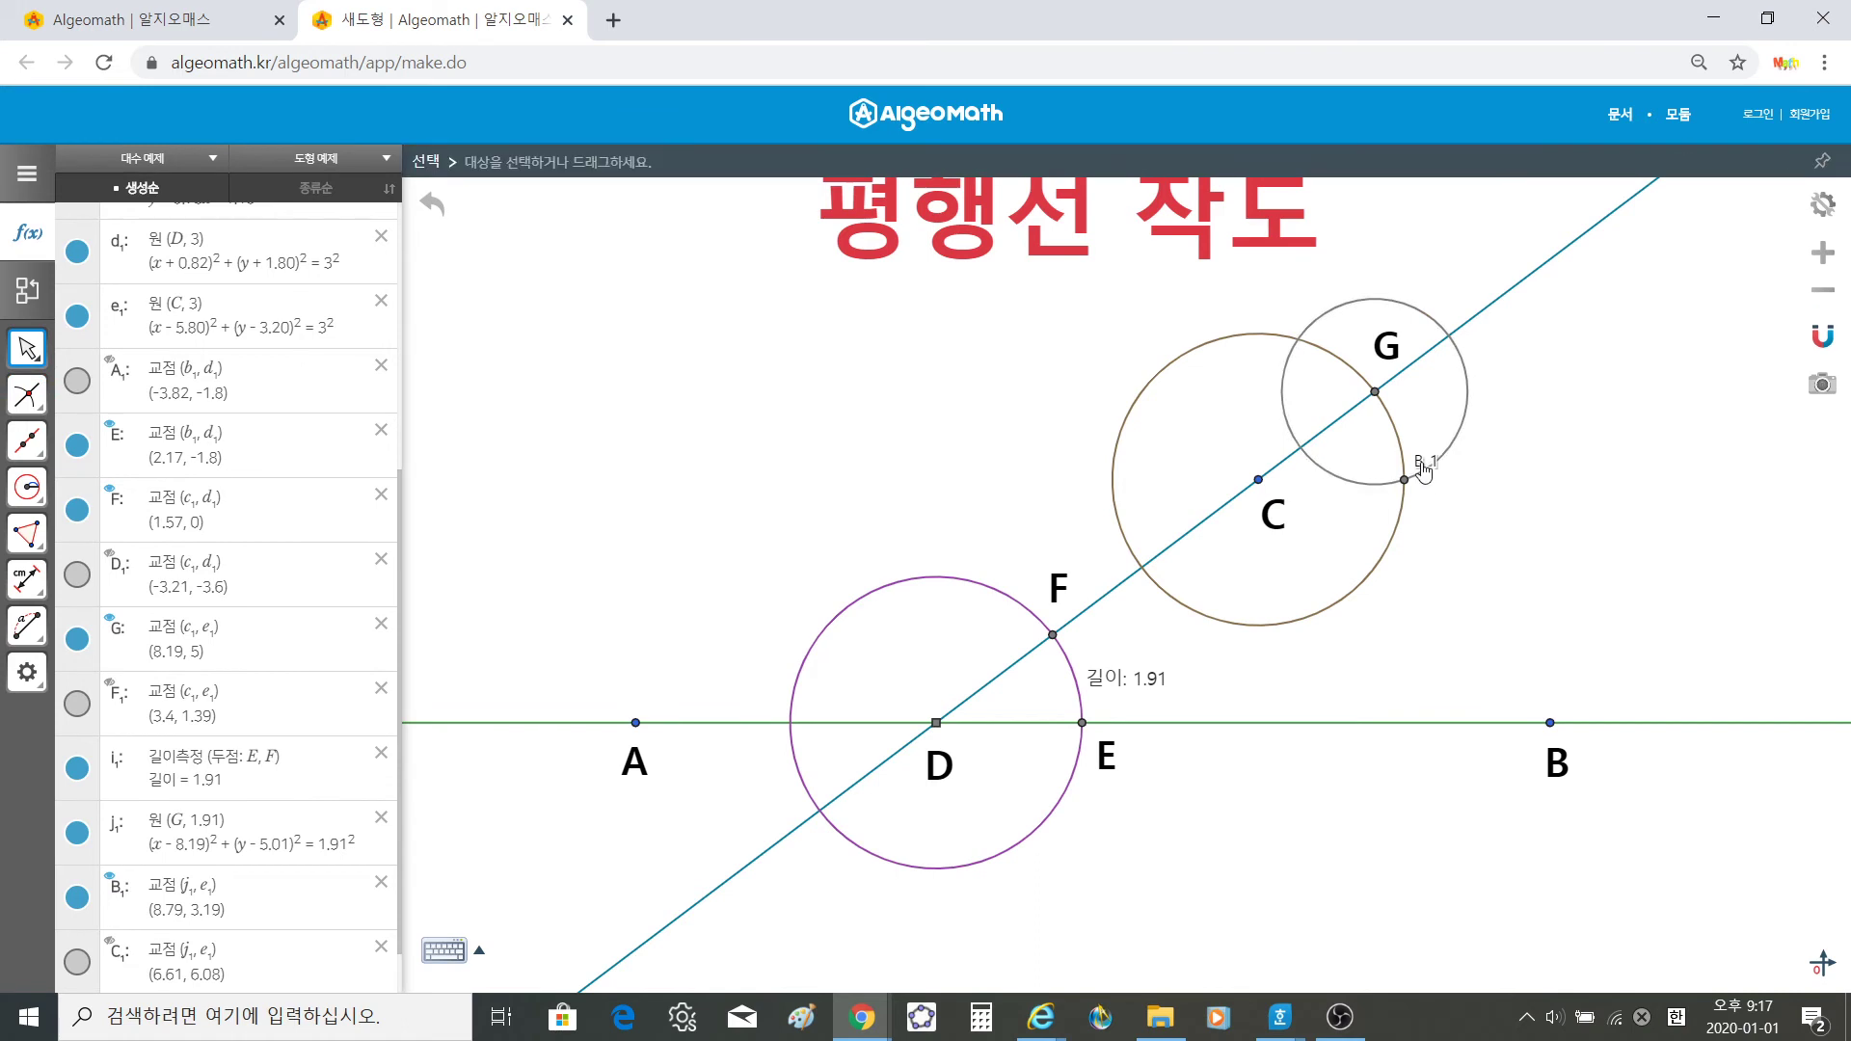
pyautogui.moveTo(1429, 485); pyautogui.dragTo(1434, 511)
pyautogui.doubleClick(1432, 511)
pyautogui.press('BackSpace')
pyautogui.press('BackSpace')
pyautogui.press('BackSpace')
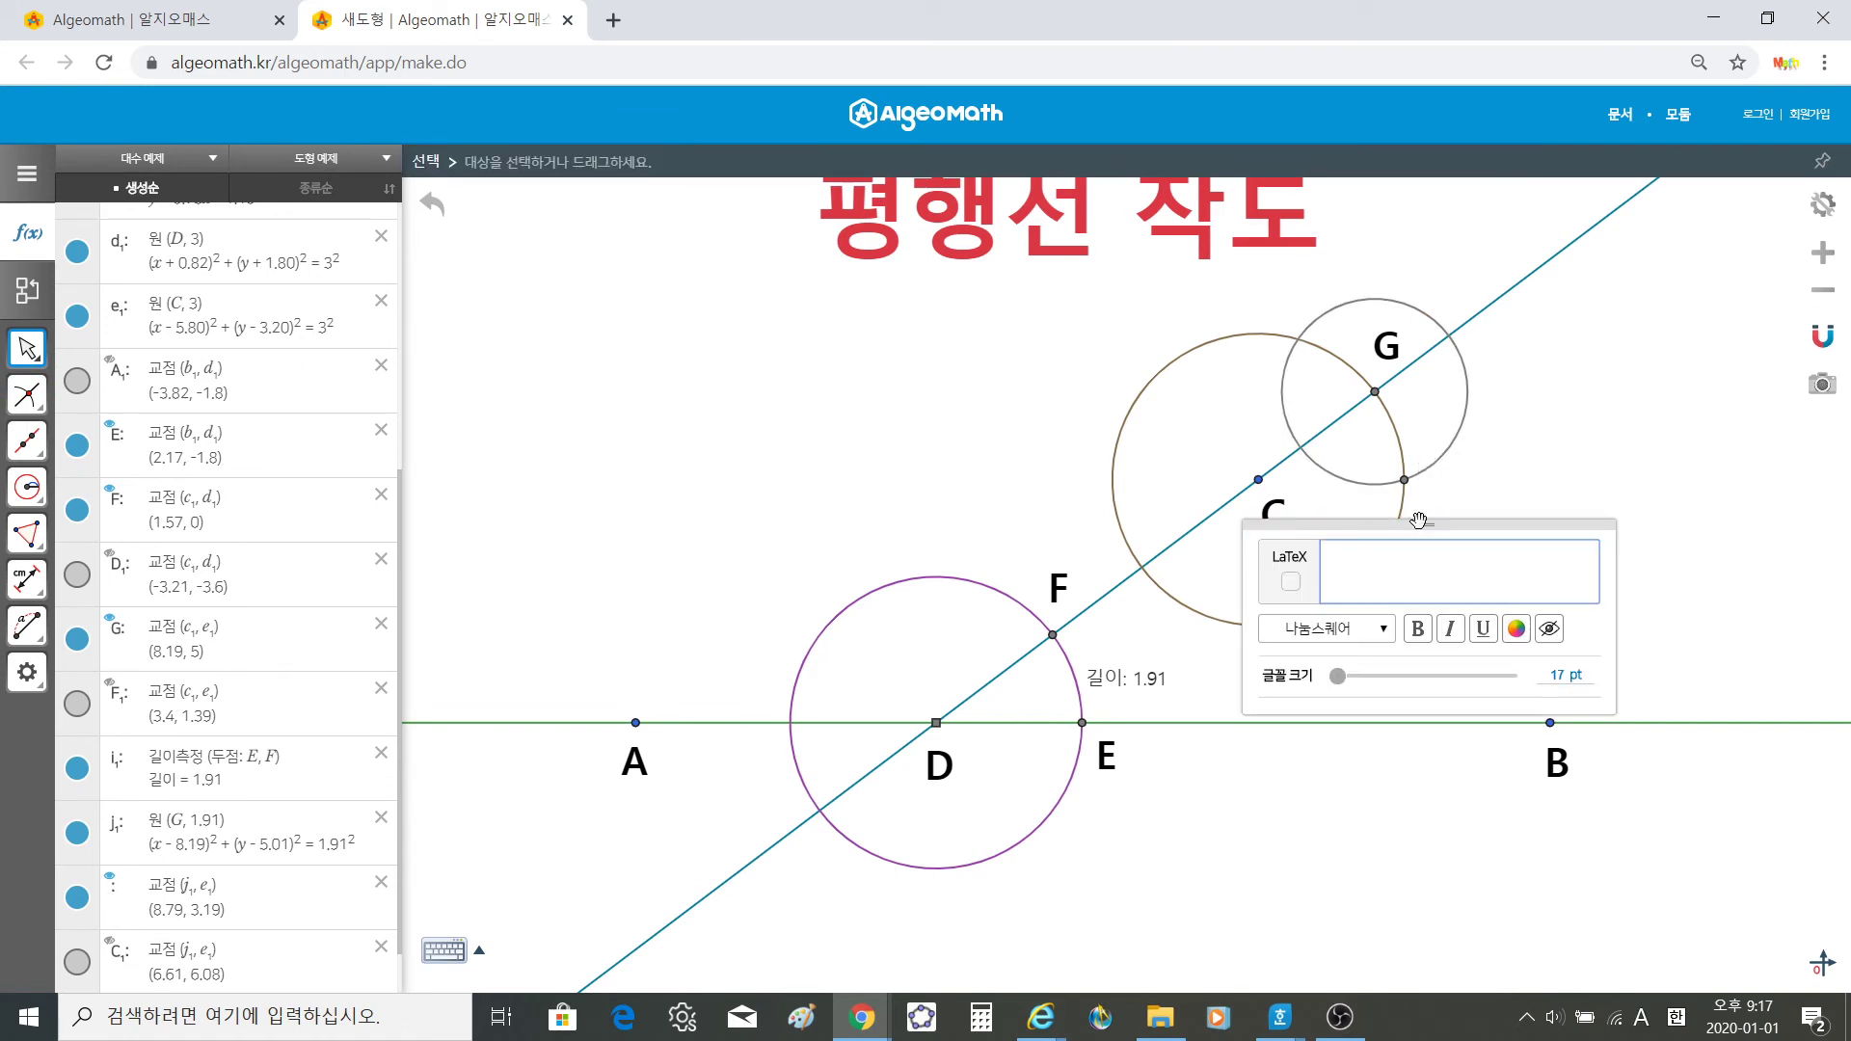
pyautogui.write('H')
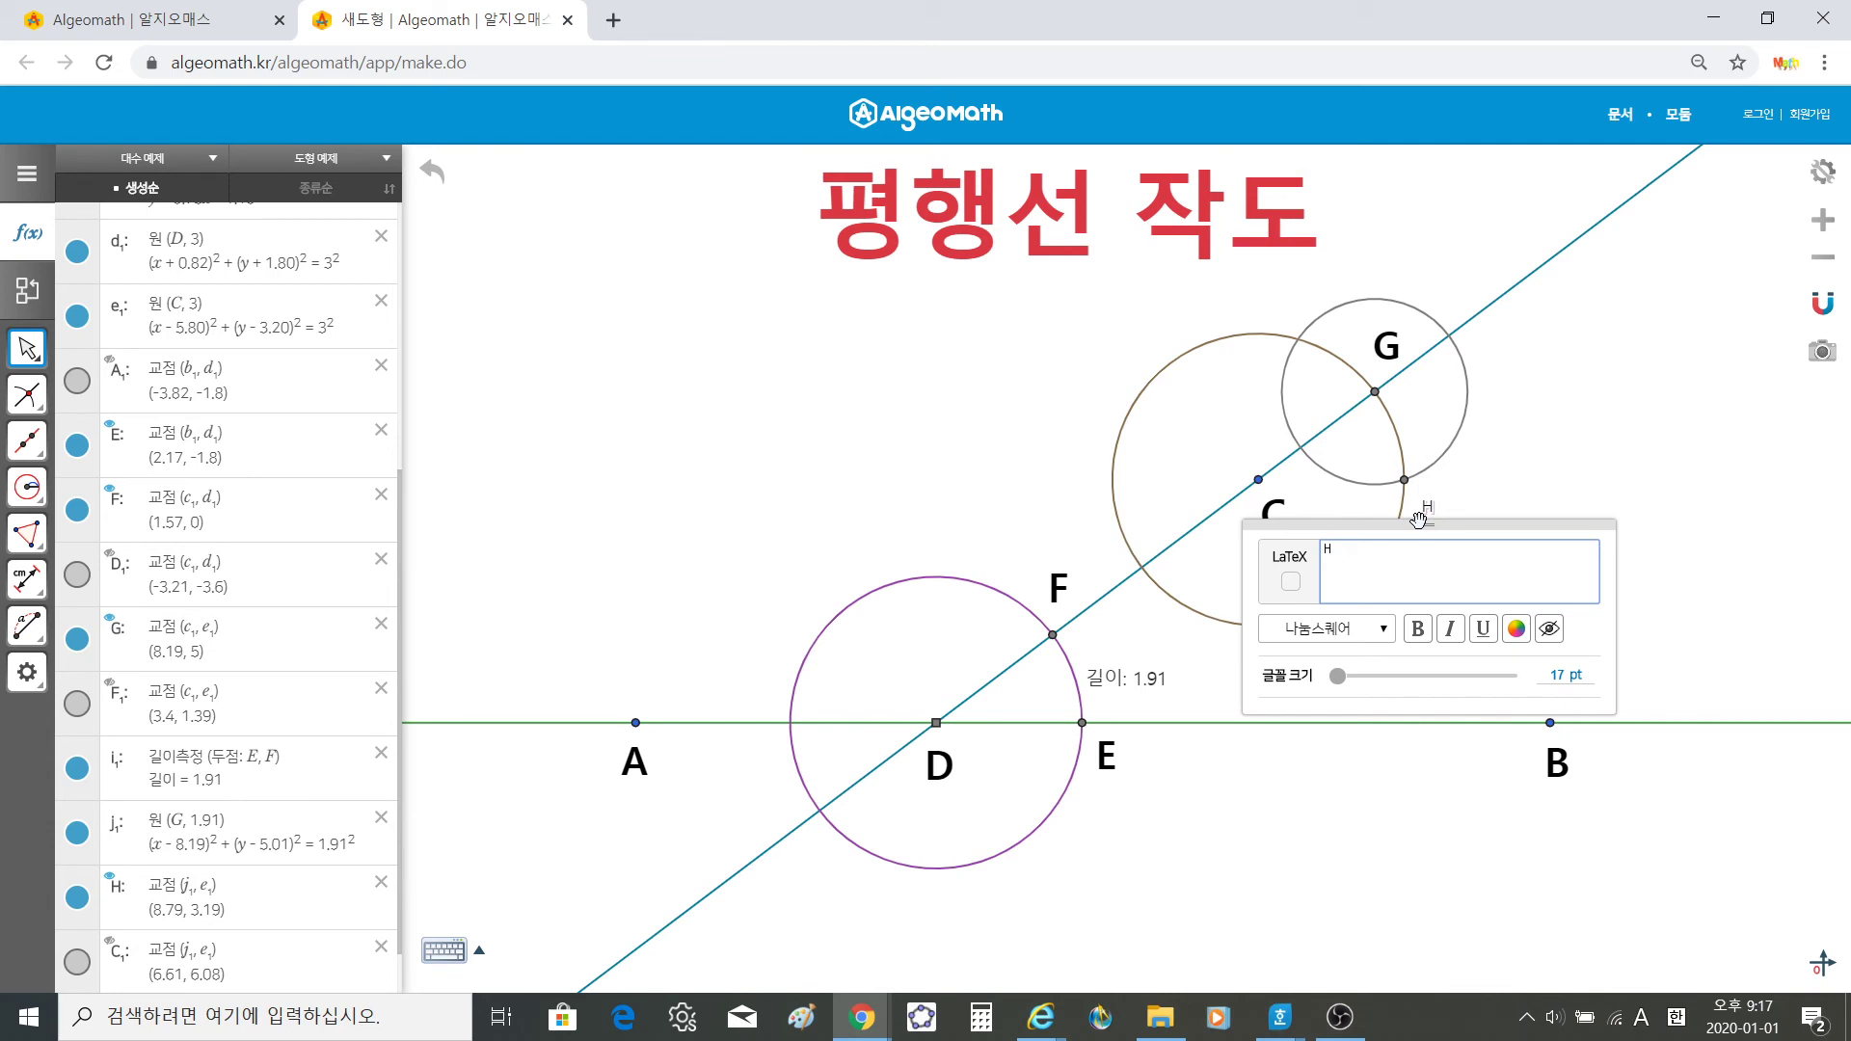
pyautogui.click(1417, 628)
pyautogui.click(1398, 677)
pyautogui.moveTo(1397, 678); pyautogui.dragTo(1389, 678)
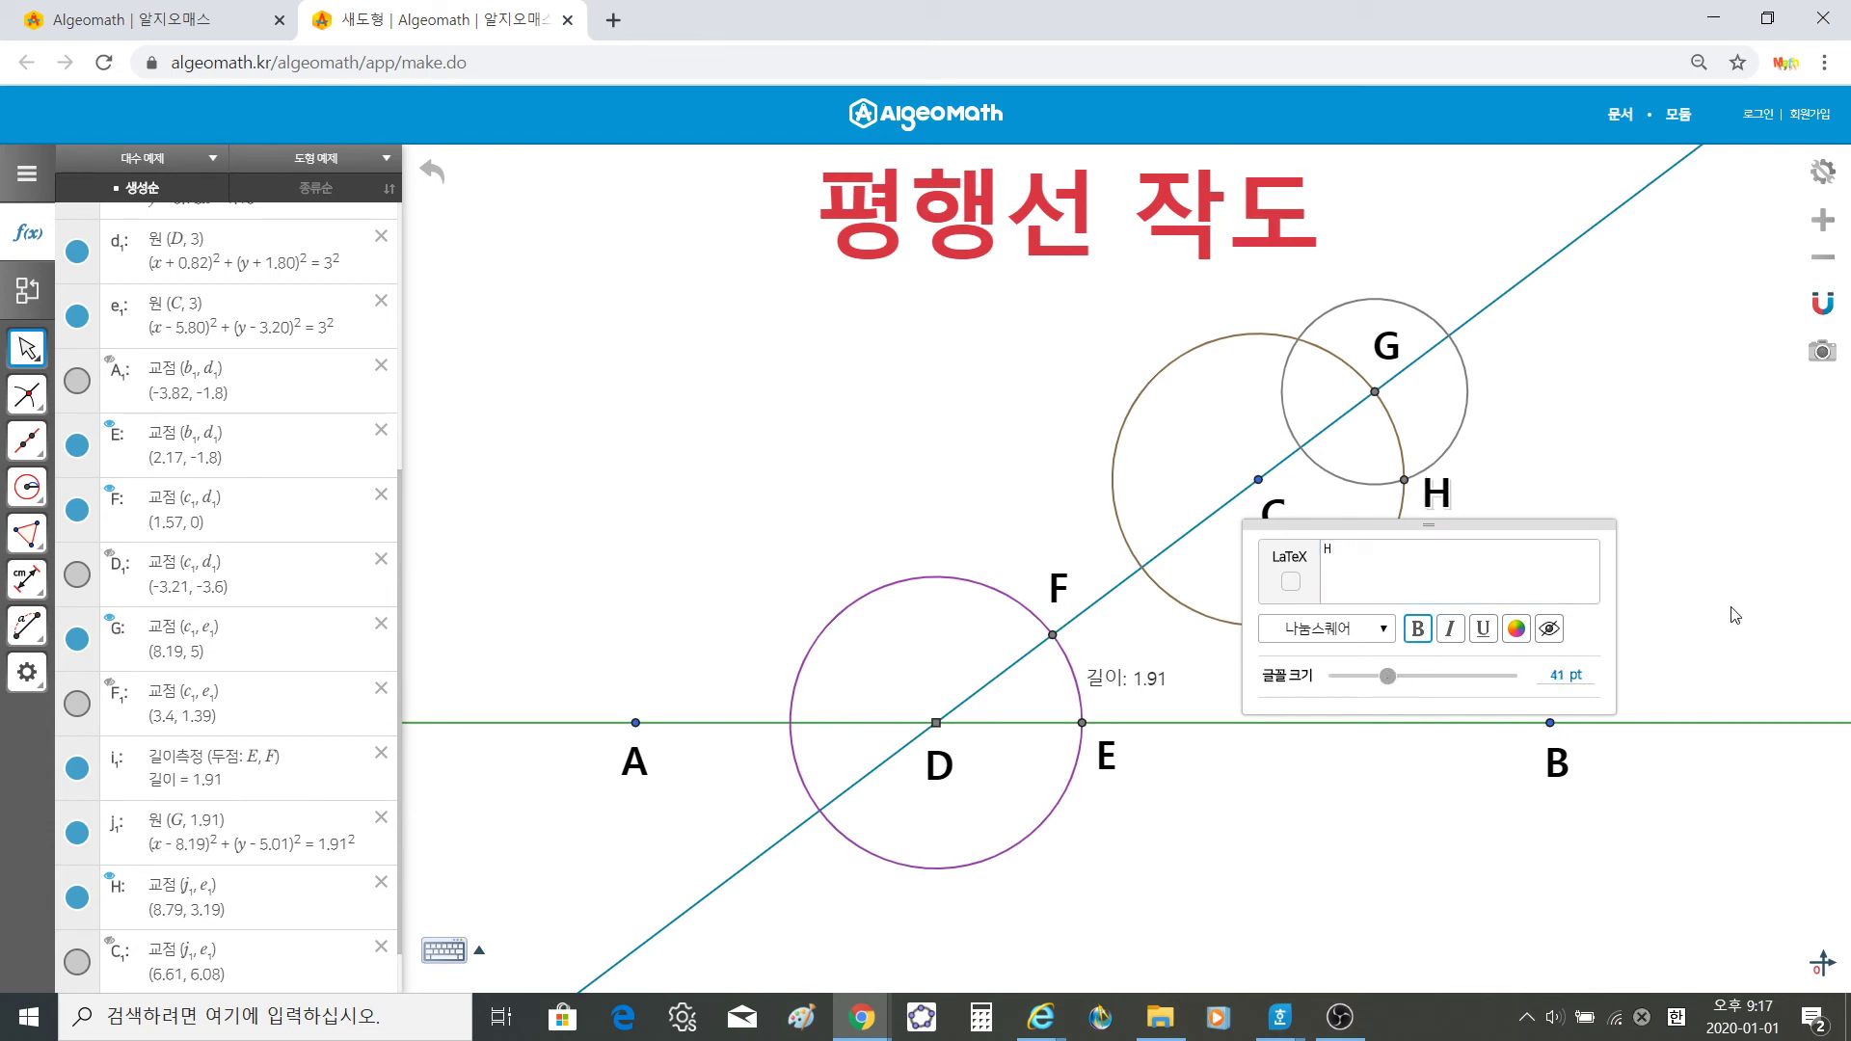
pyautogui.click(1764, 604)
pyautogui.moveTo(1441, 501); pyautogui.dragTo(1437, 528)
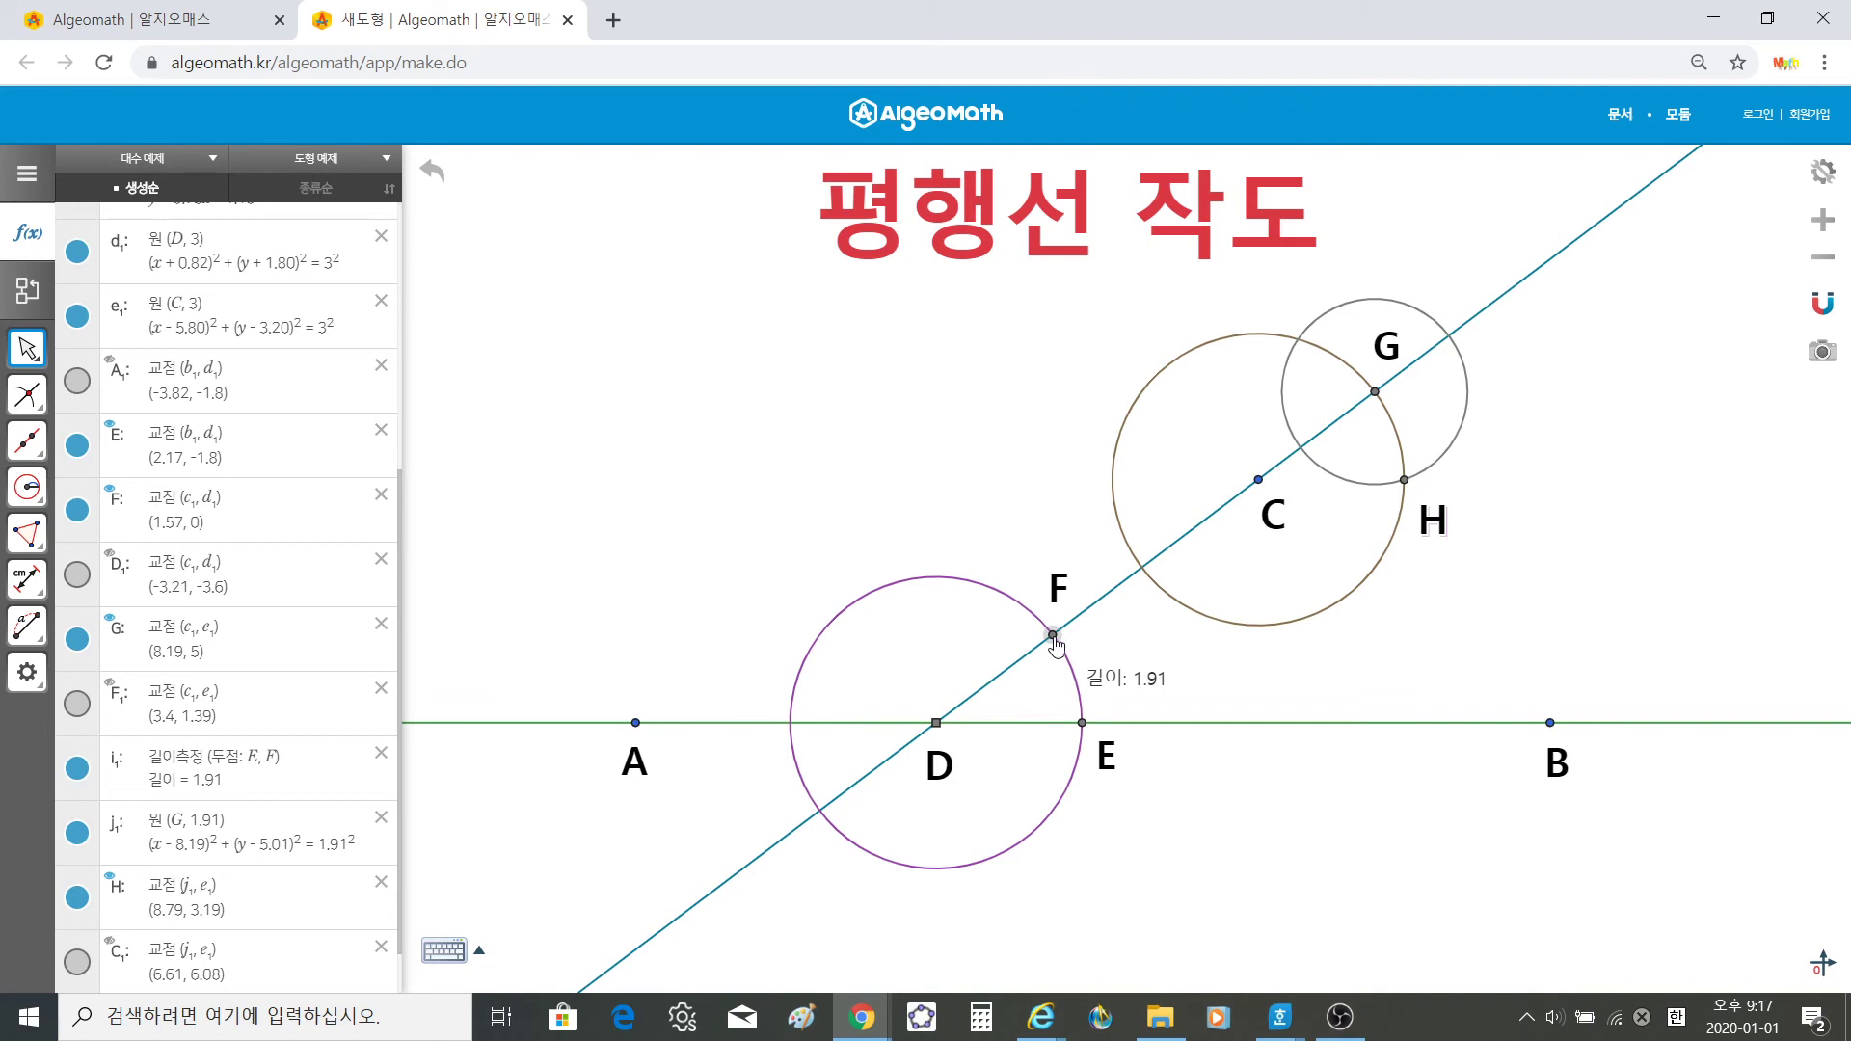
pyautogui.click(1009, 670)
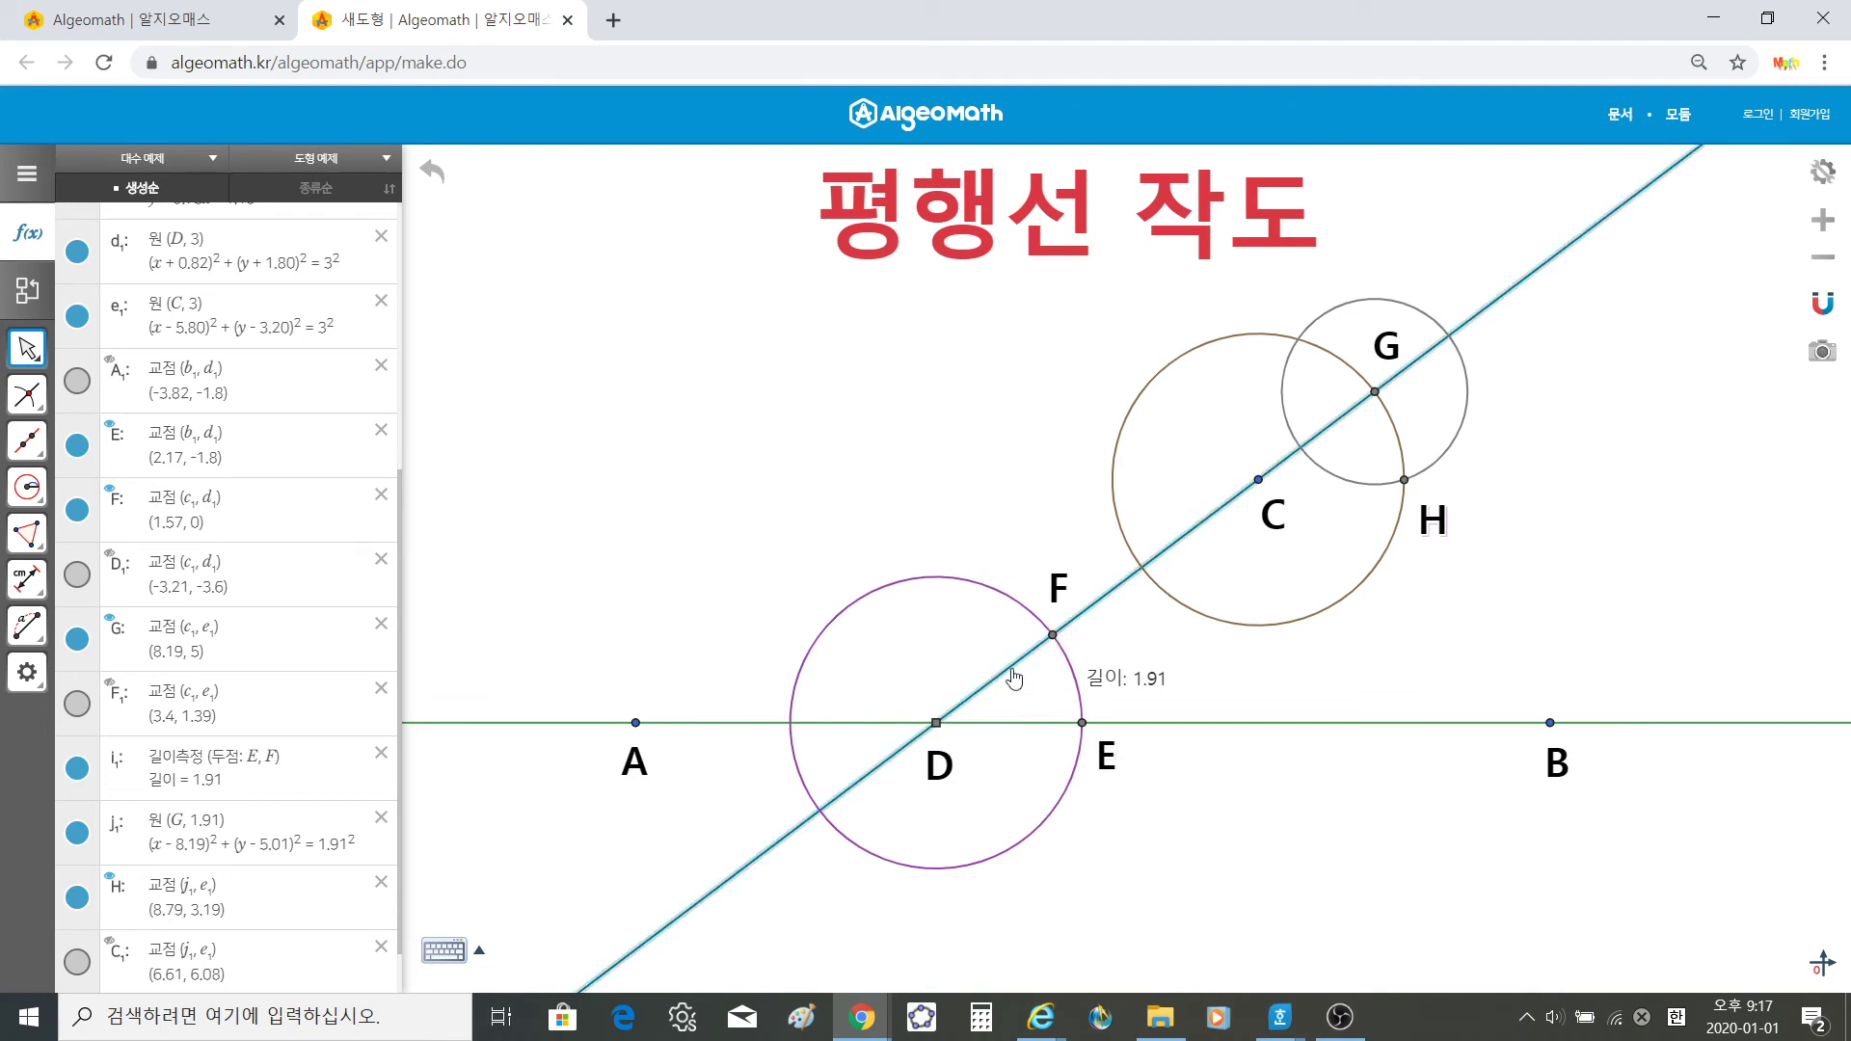
pyautogui.click(1067, 639)
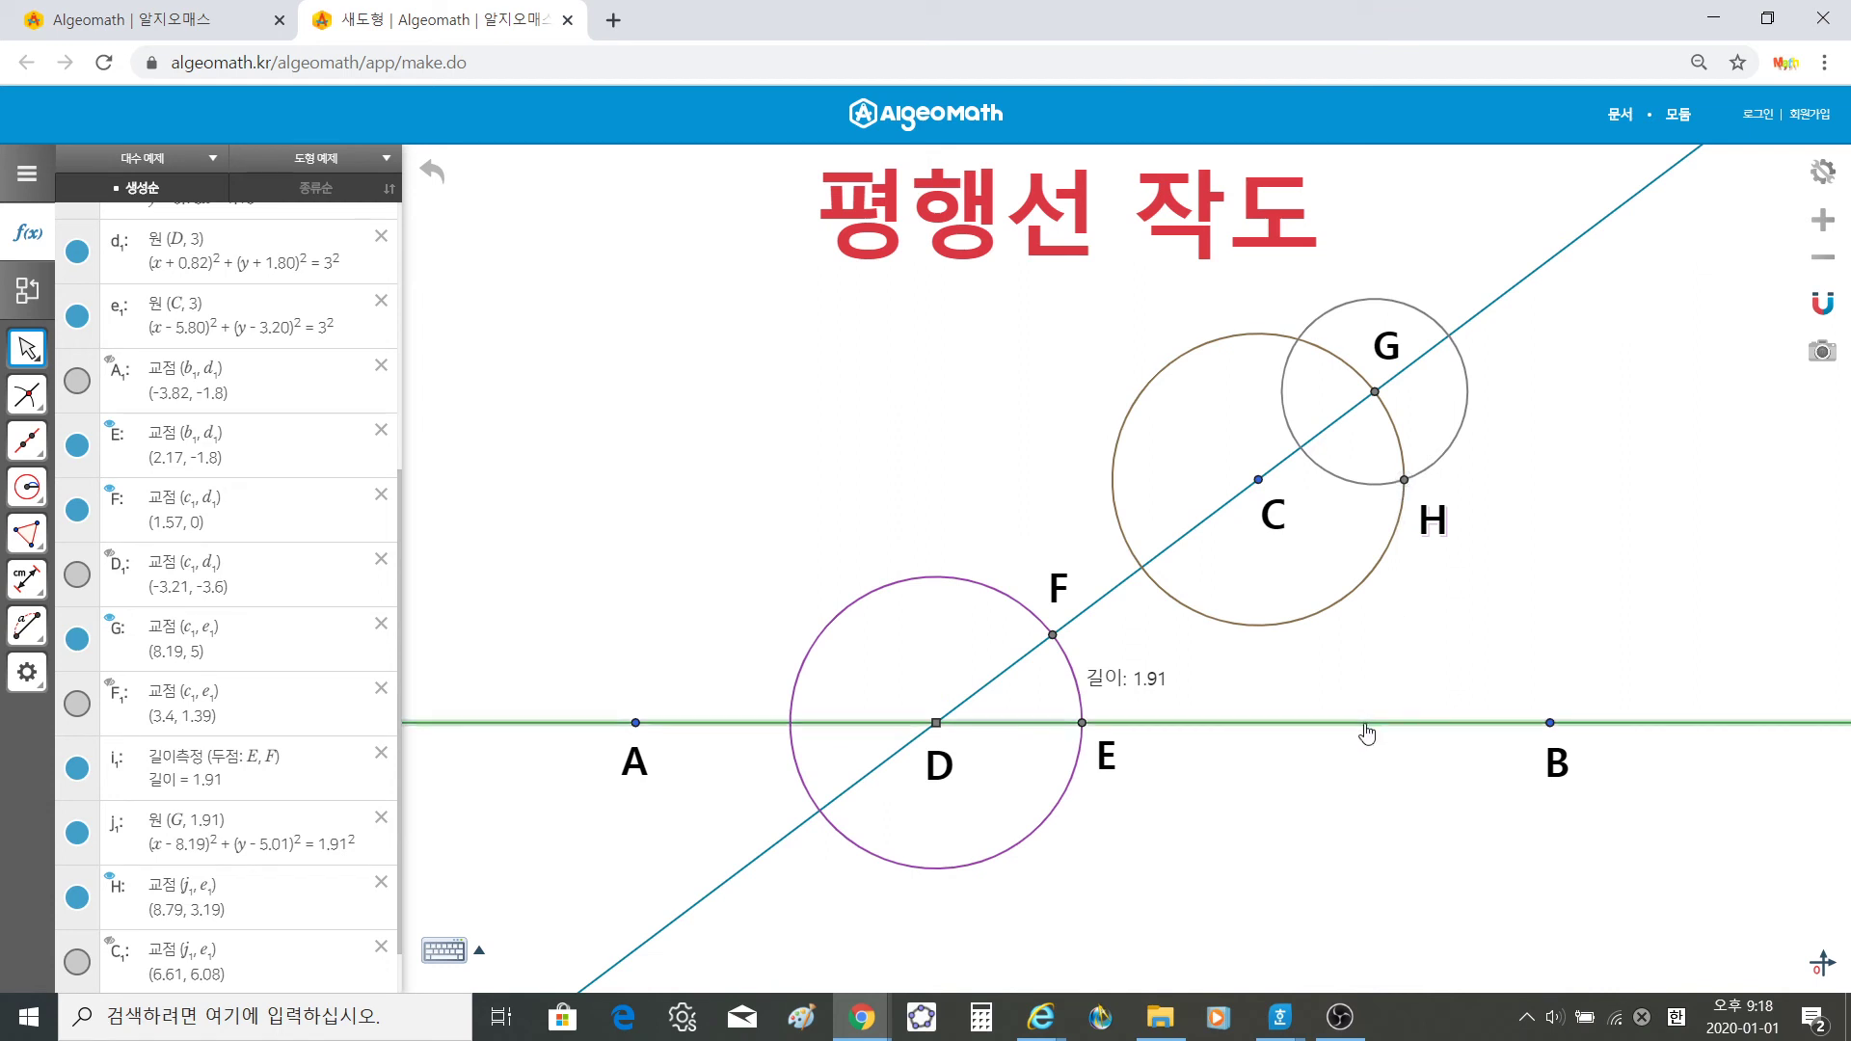
# Step: Draw a straight line through points C and H, and return to the selection tool
pyautogui.click(20, 444)
pyautogui.click(139, 537)
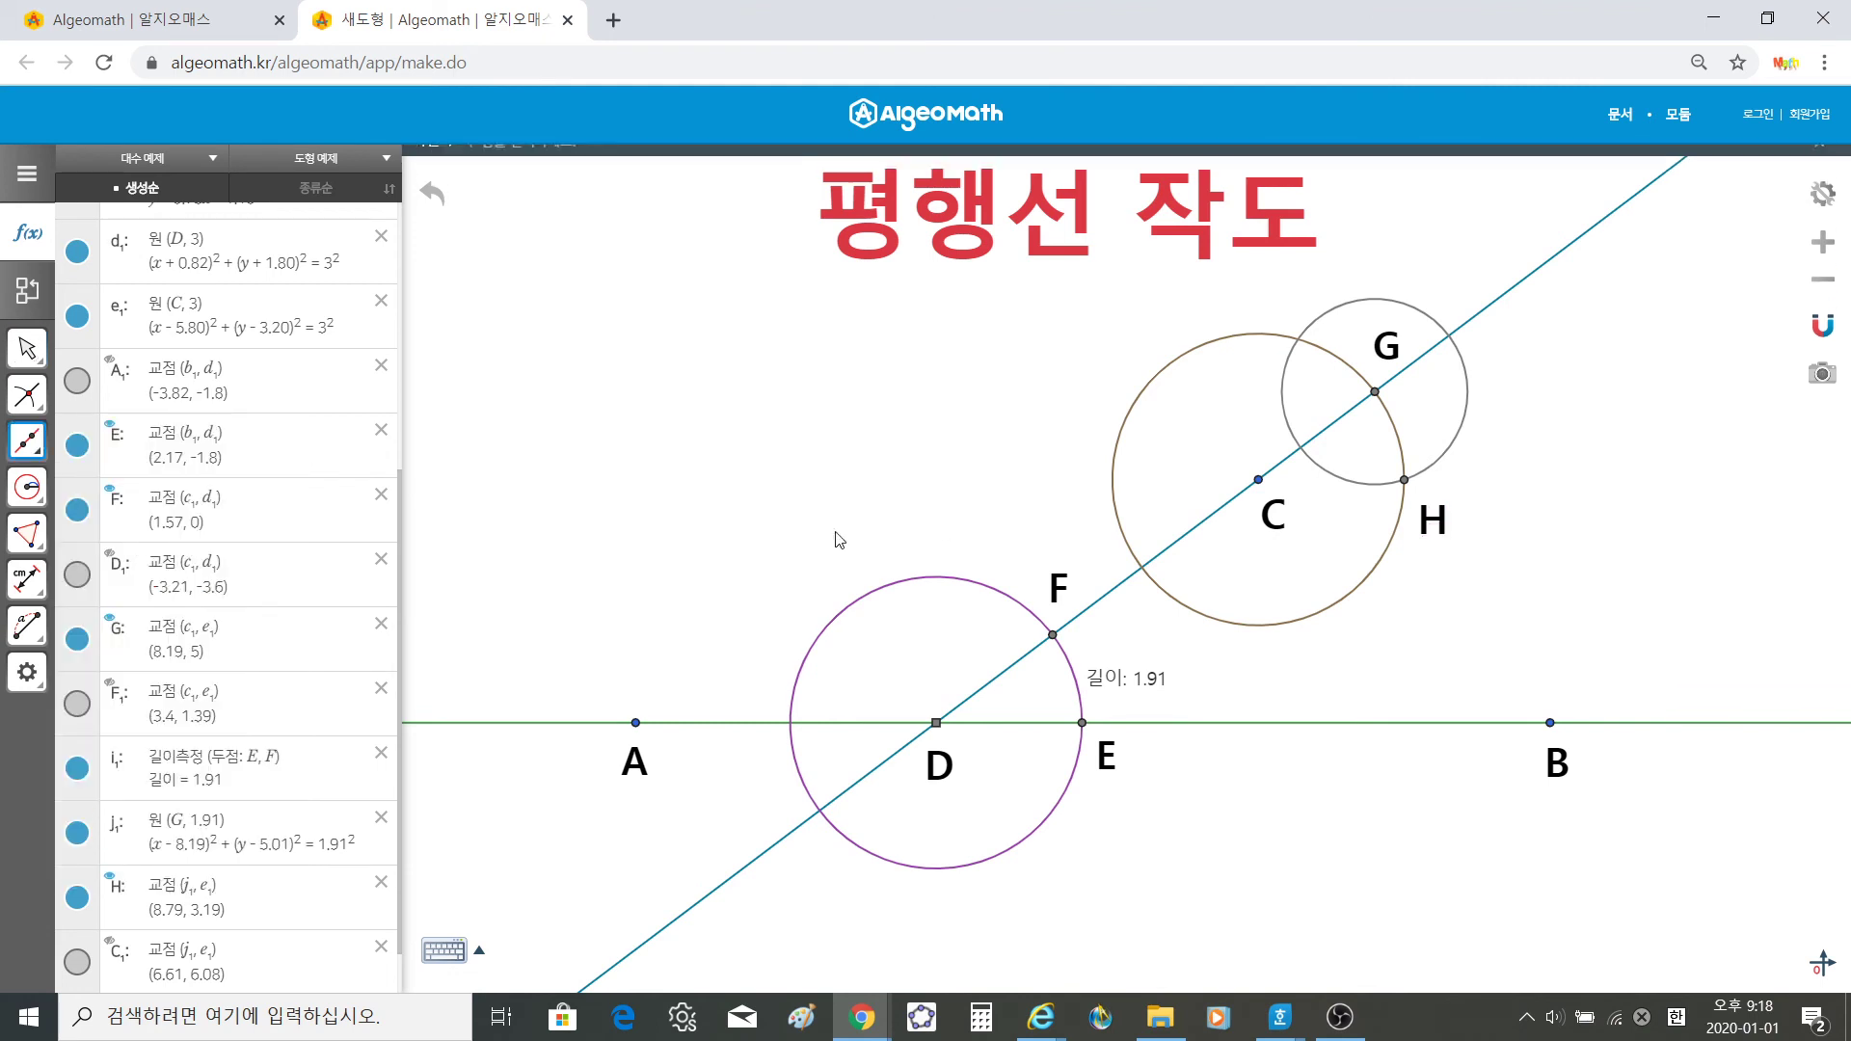
pyautogui.click(1258, 481)
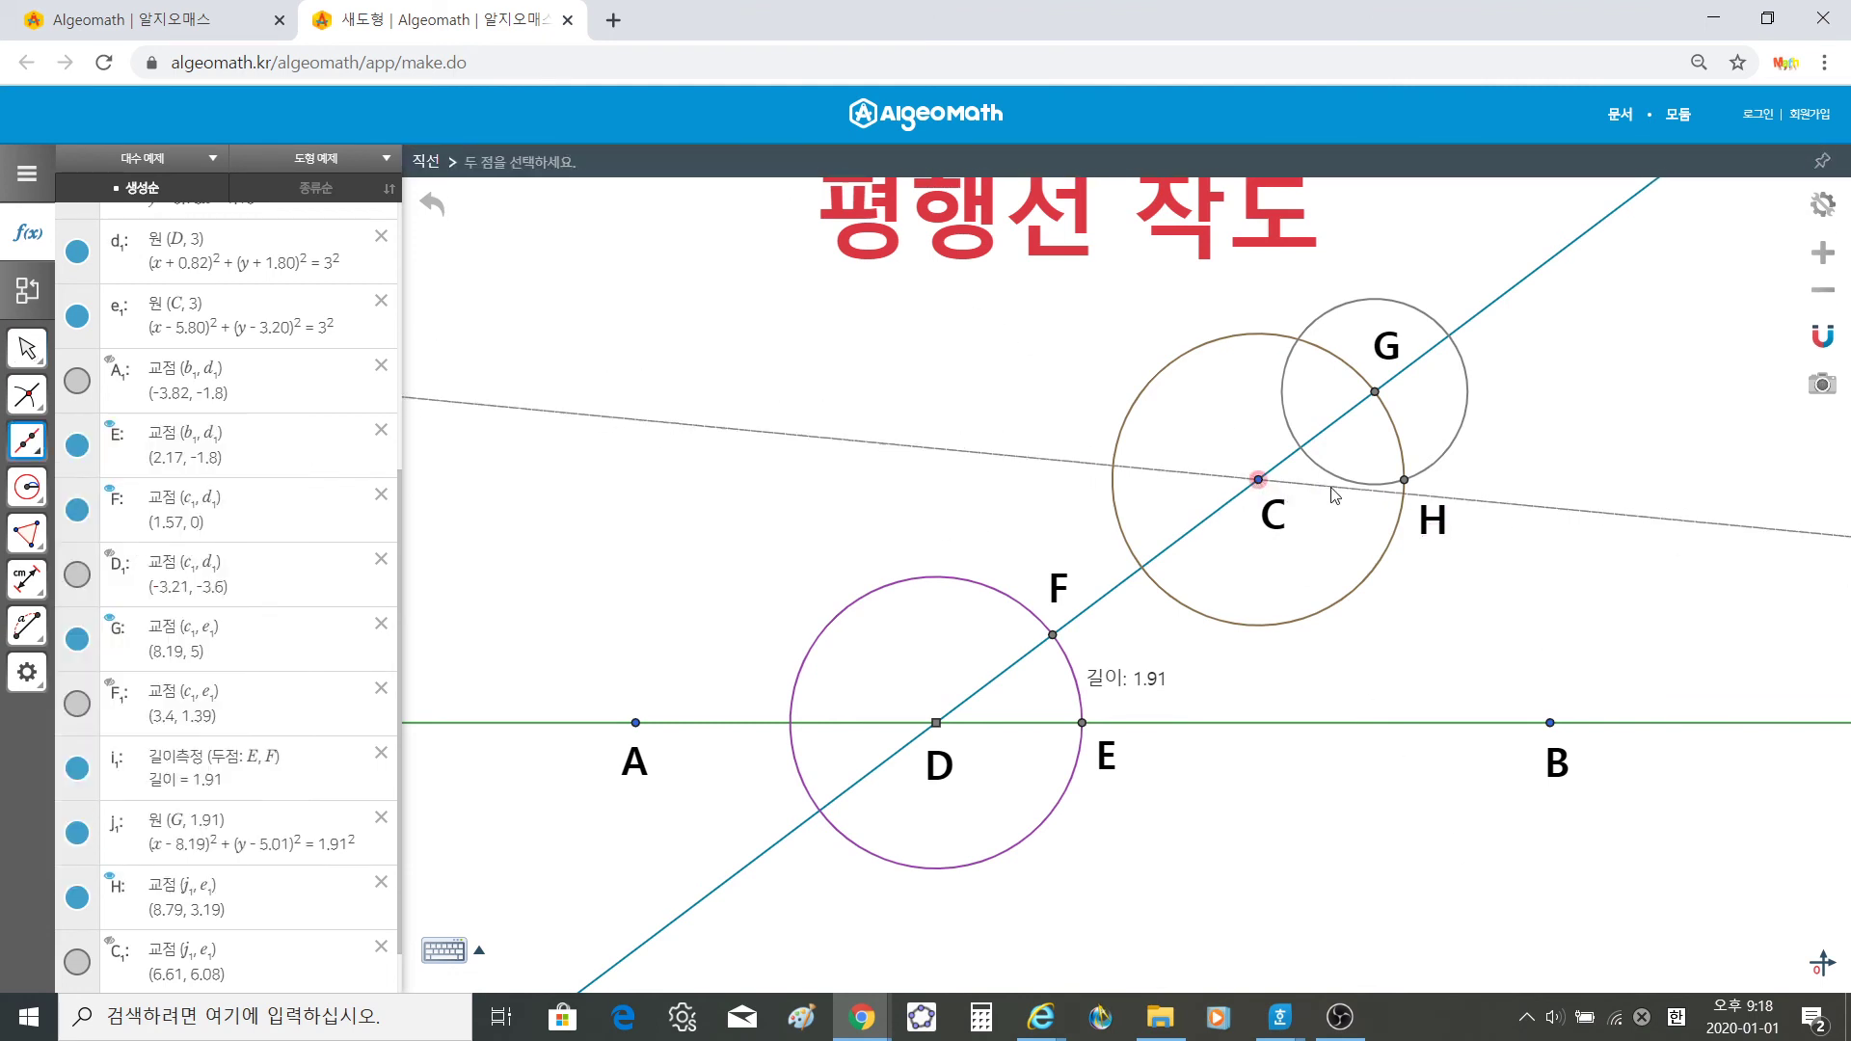
pyautogui.click(1405, 481)
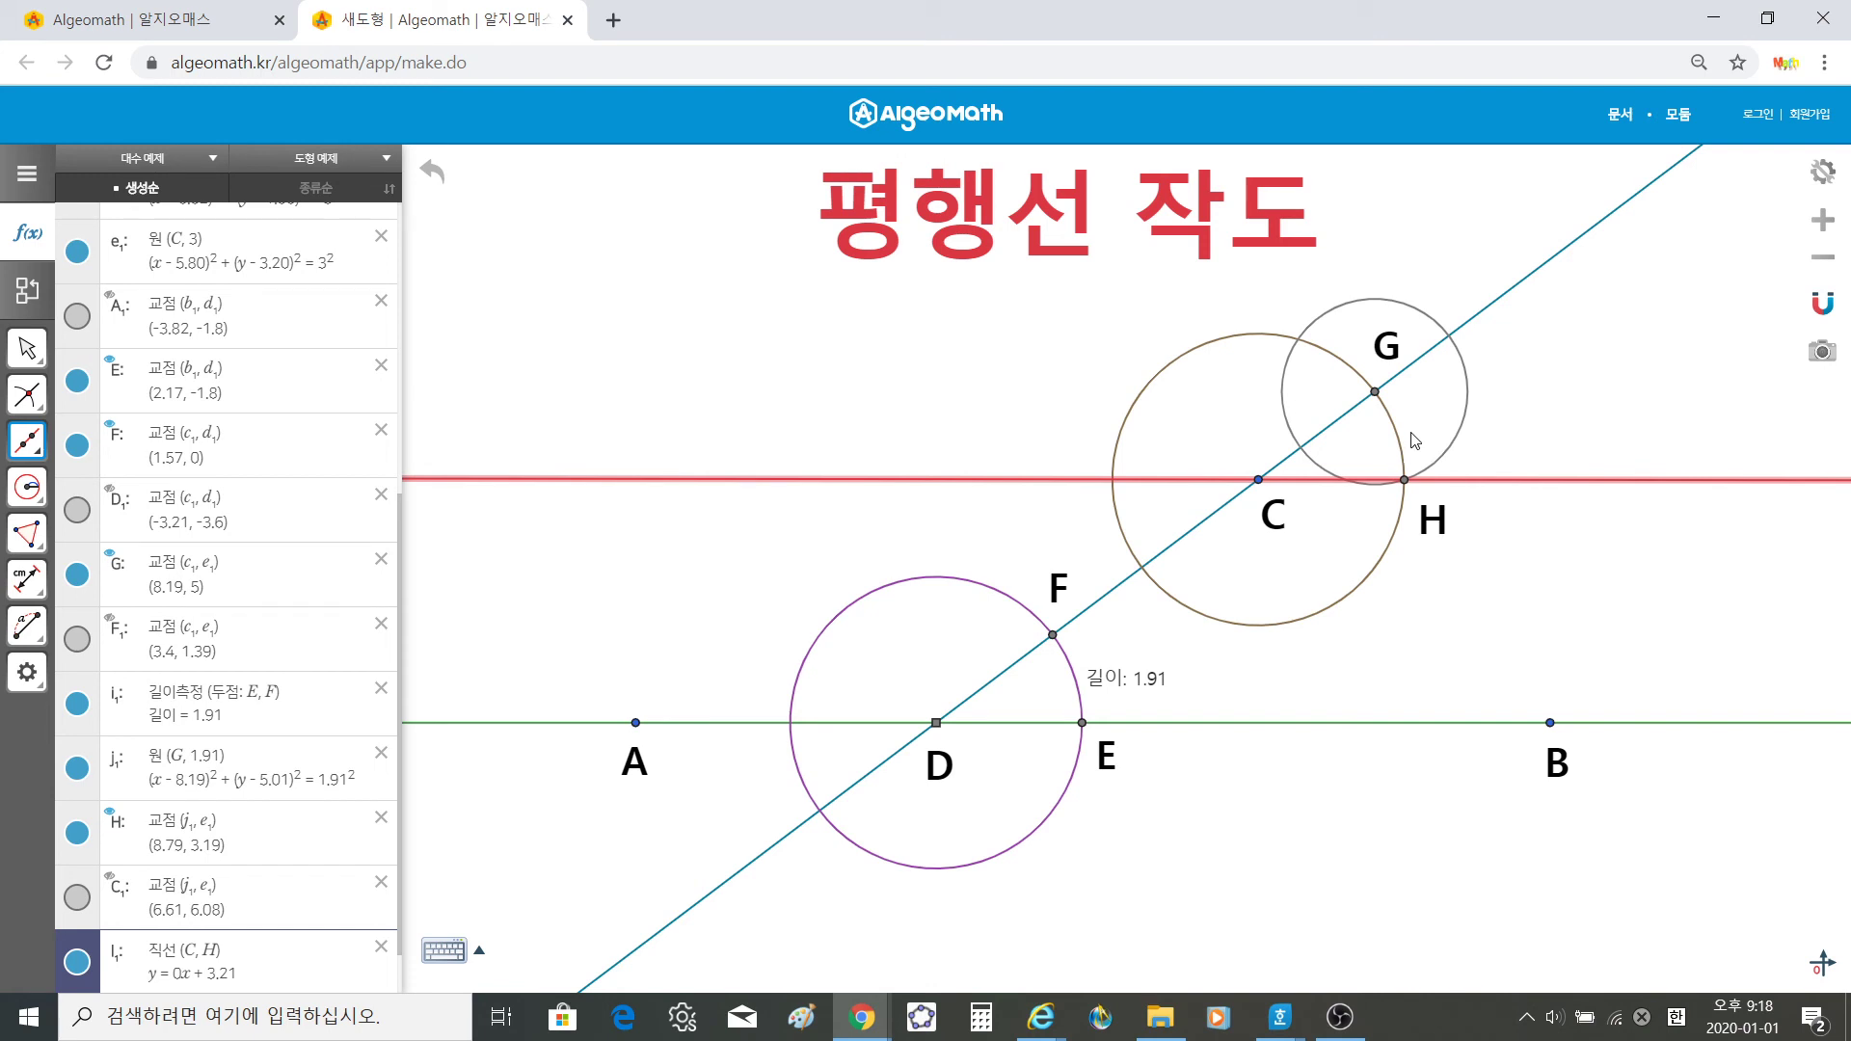
pyautogui.click(27, 347)
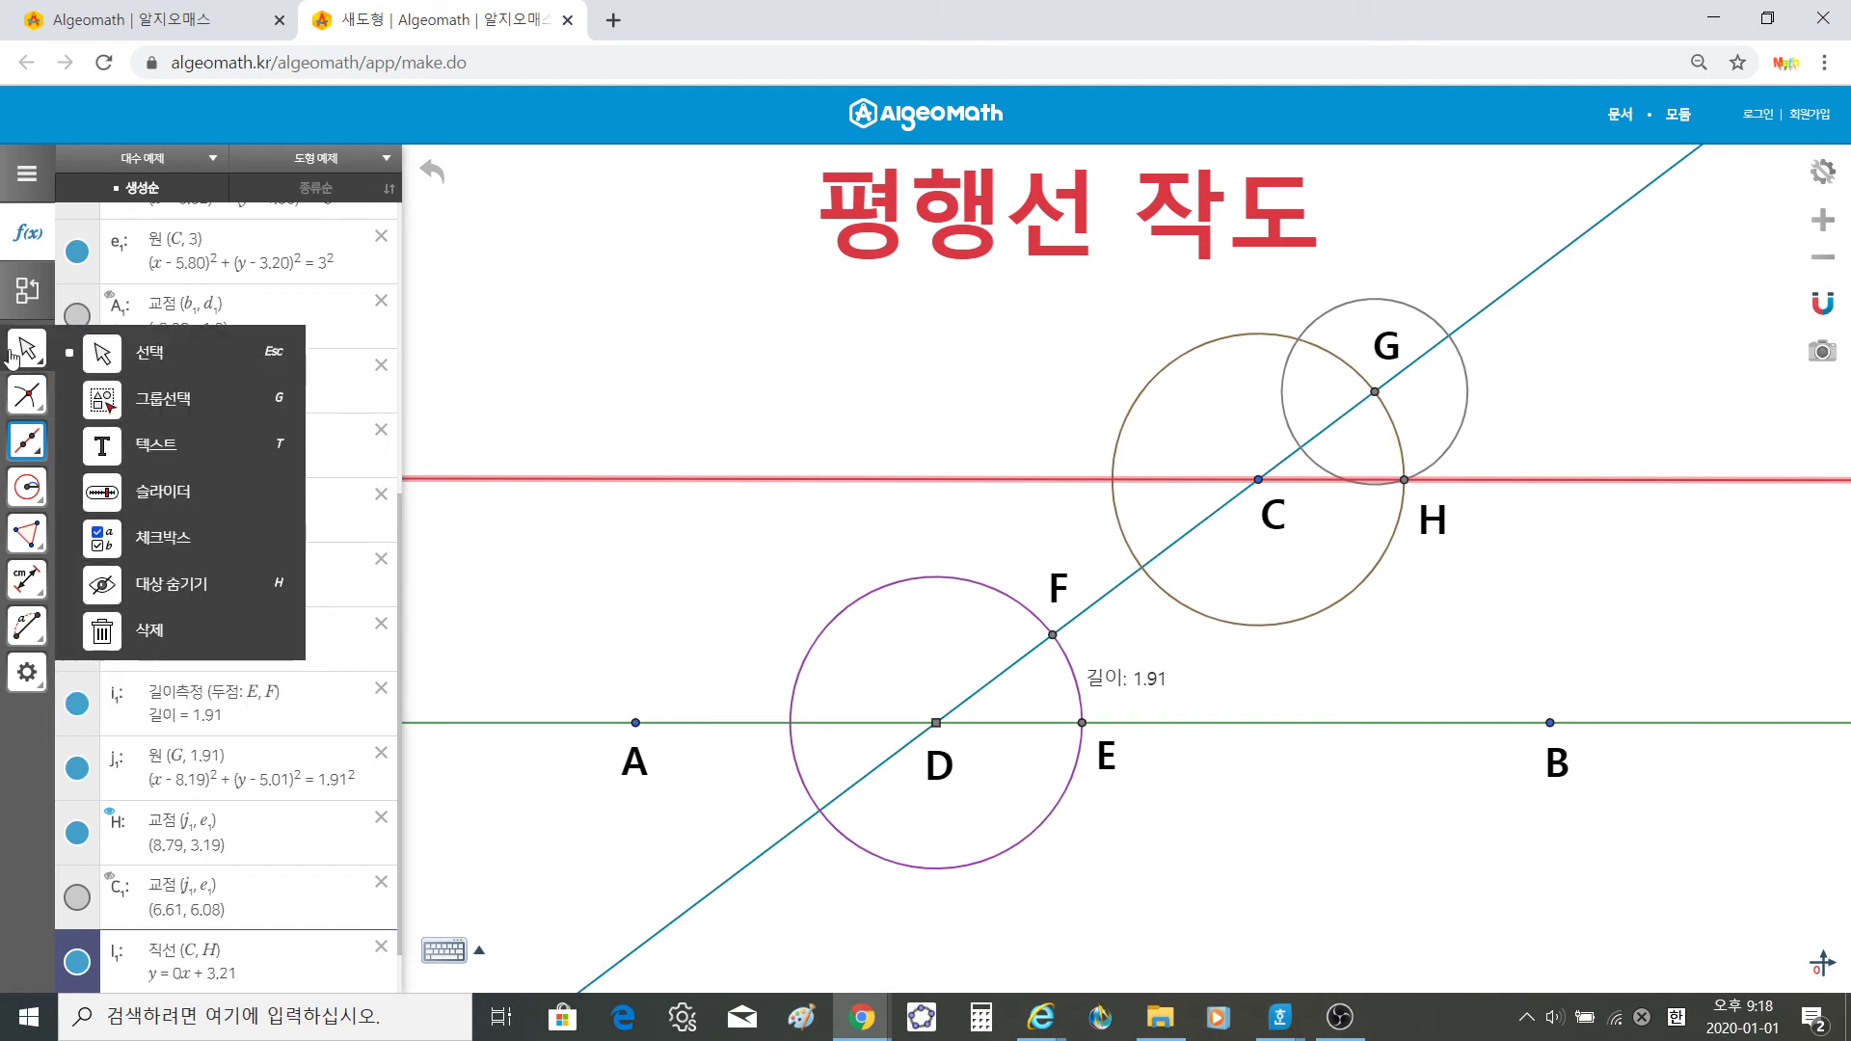
pyautogui.click(115, 359)
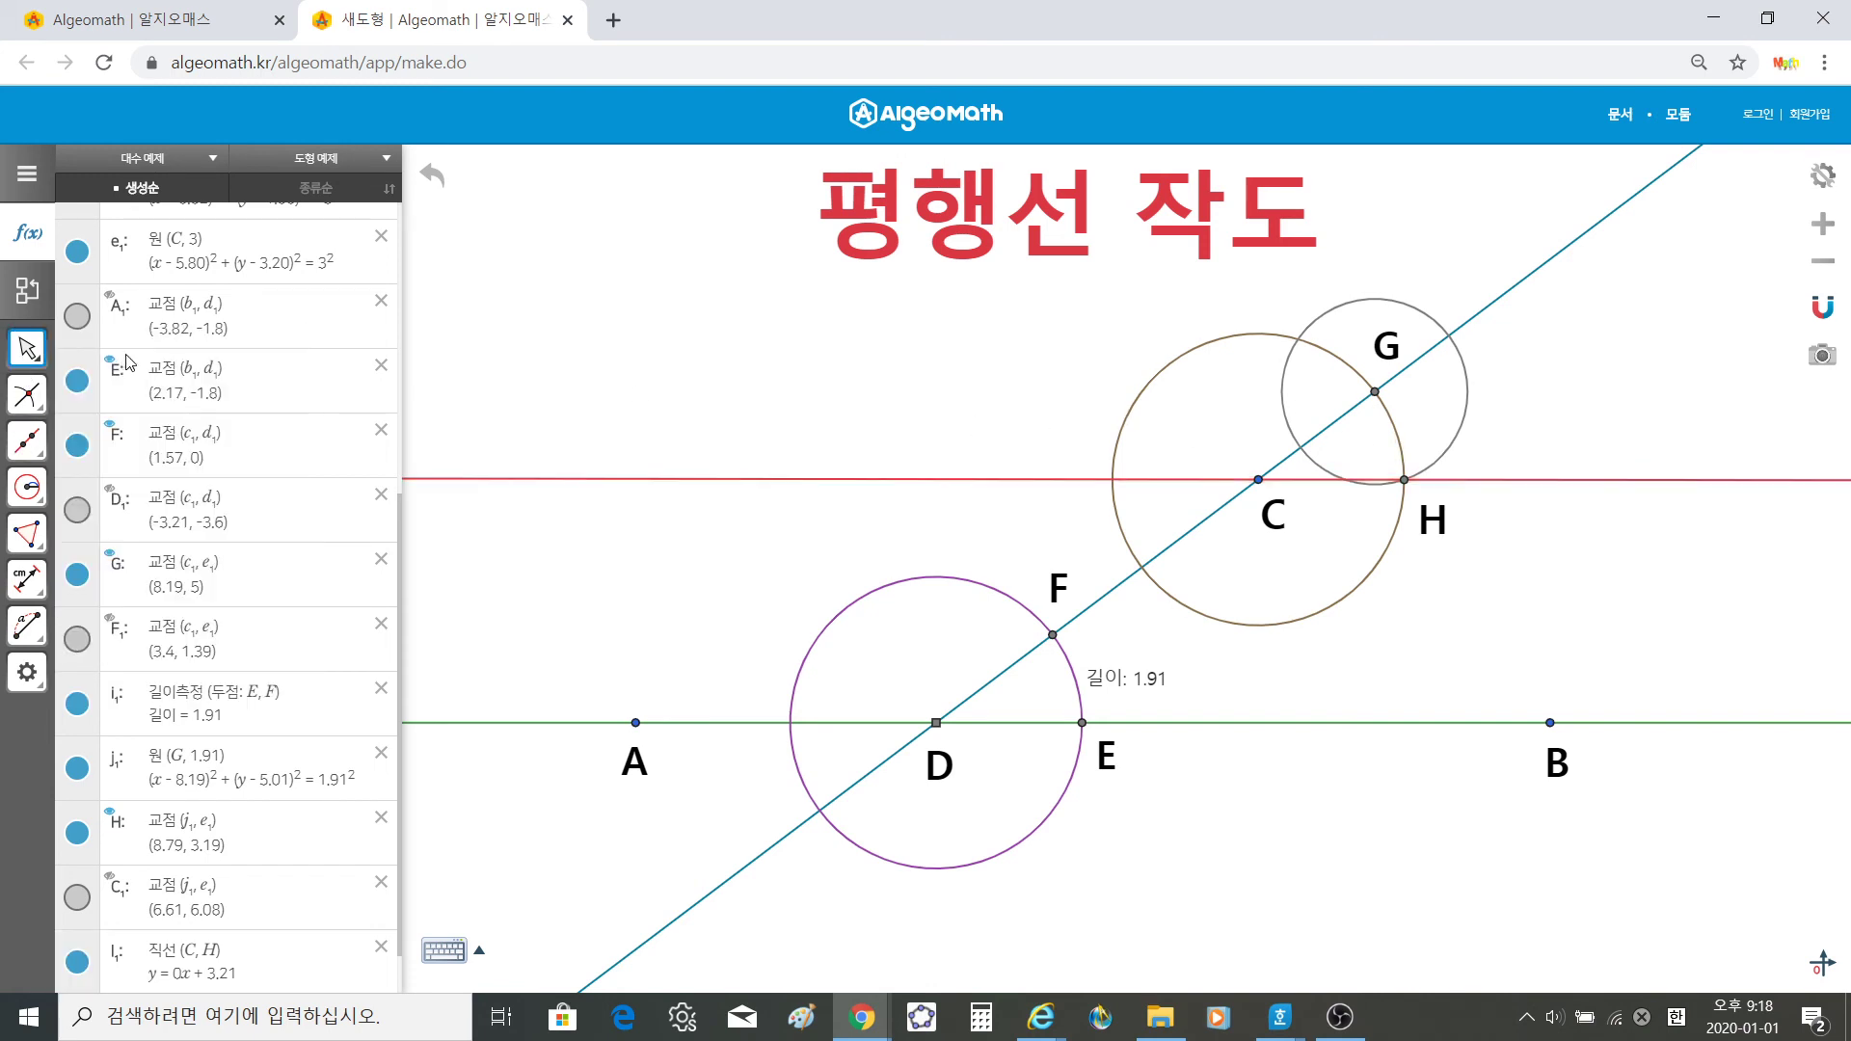
# Step: Increase the line thickness of line AB
pyautogui.click(1192, 725)
pyautogui.click(1155, 767)
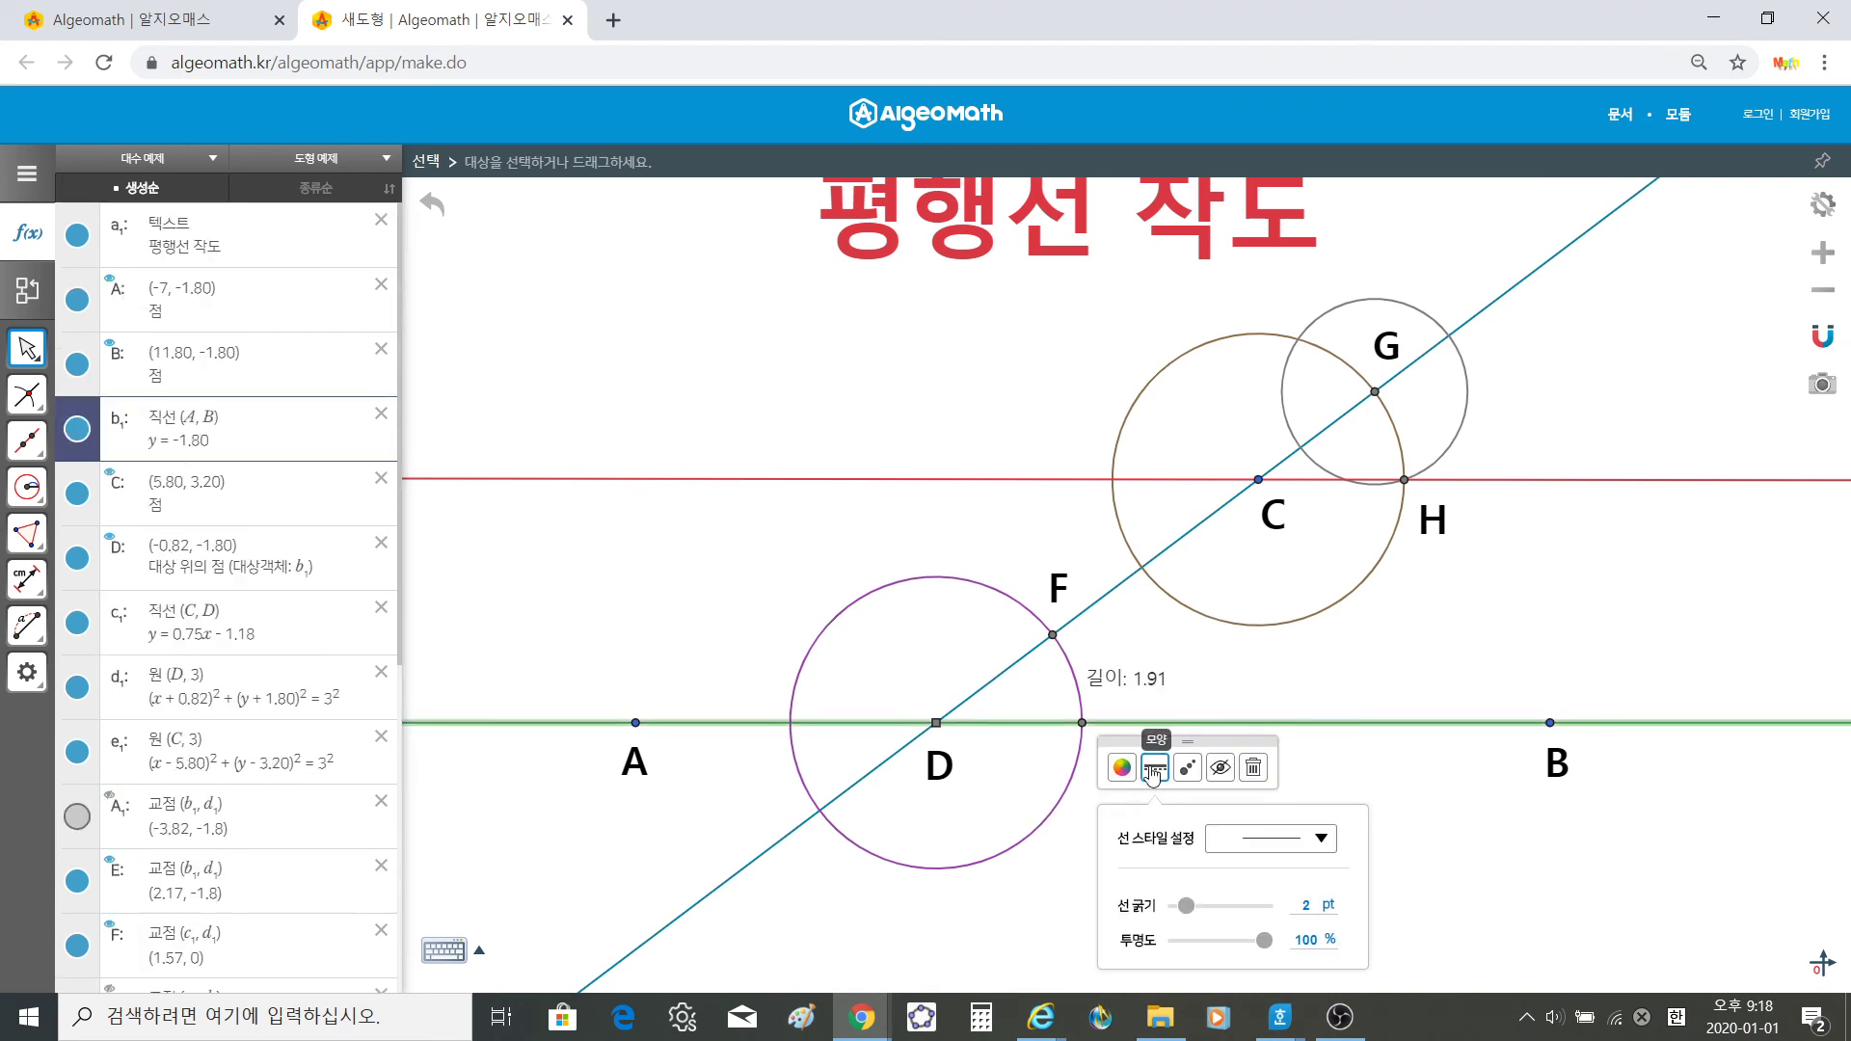
pyautogui.click(1225, 906)
pyautogui.click(1032, 908)
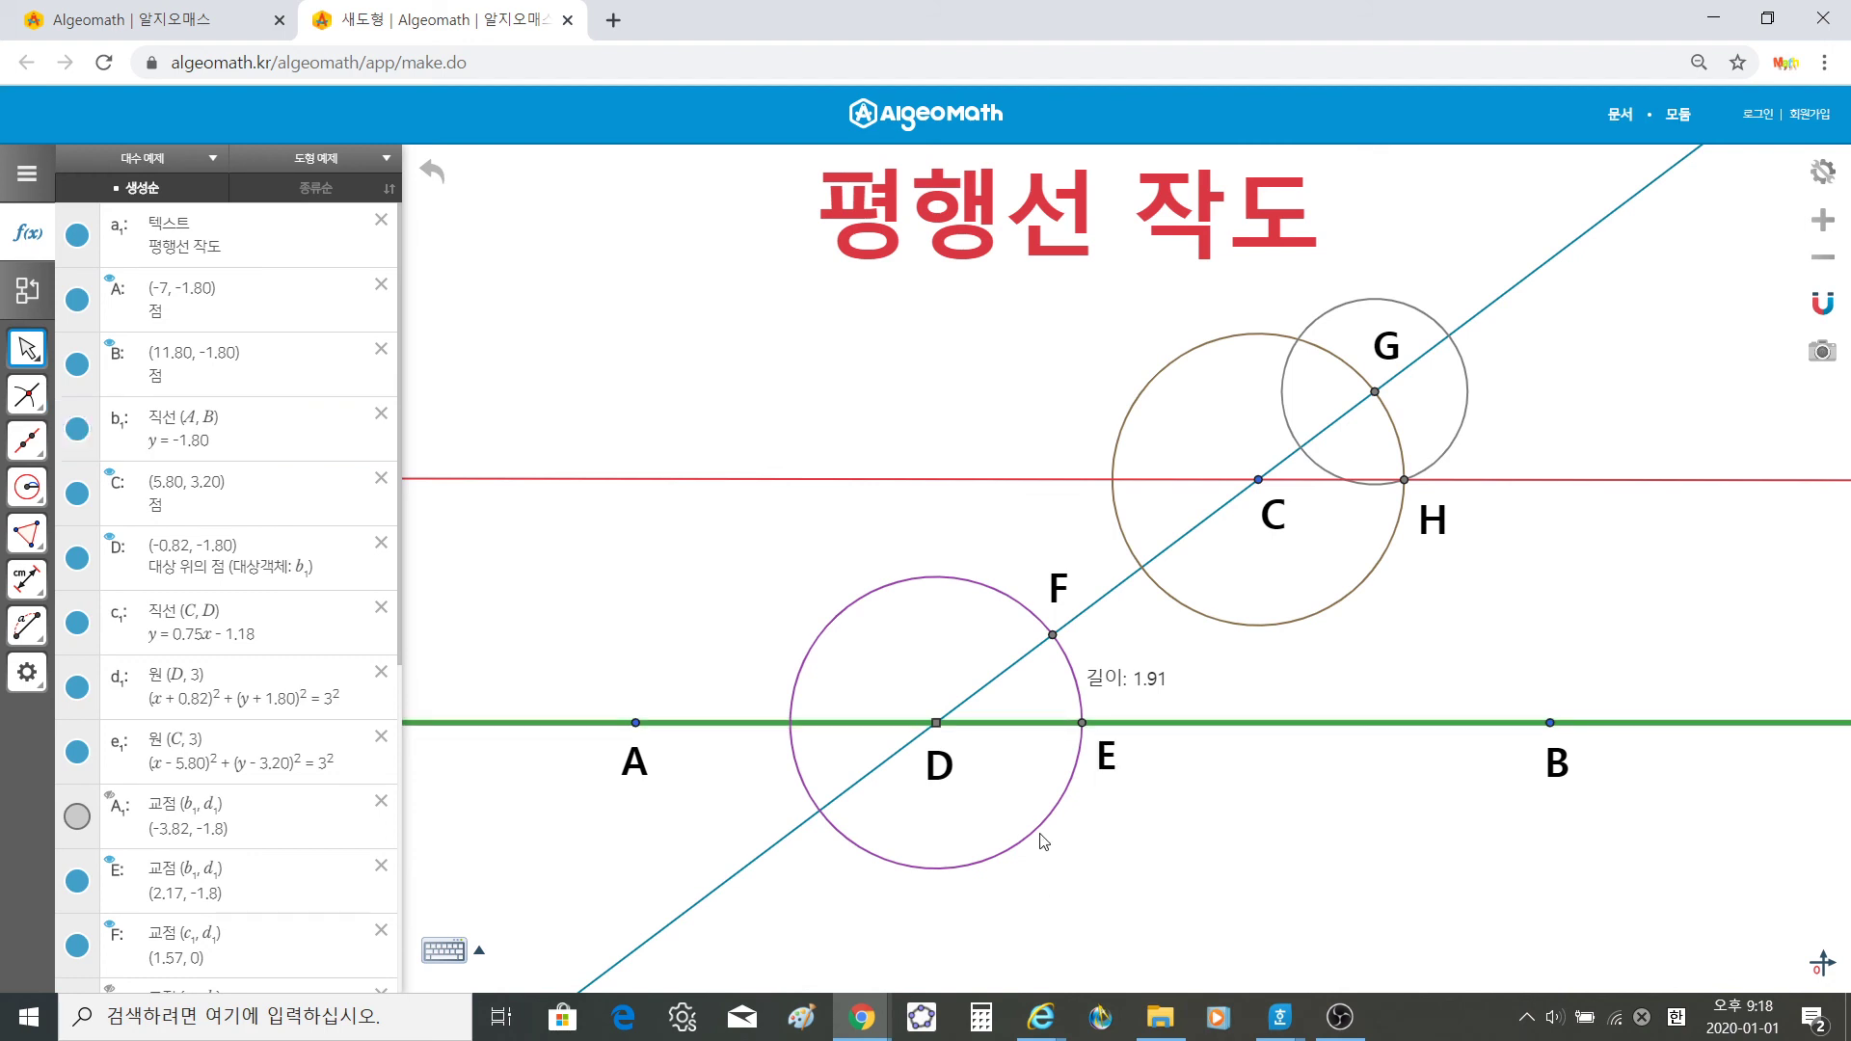
# Step: Set the line thickness of the circle centred on D and of line AB to 10 pt
pyautogui.click(1041, 837)
pyautogui.click(996, 888)
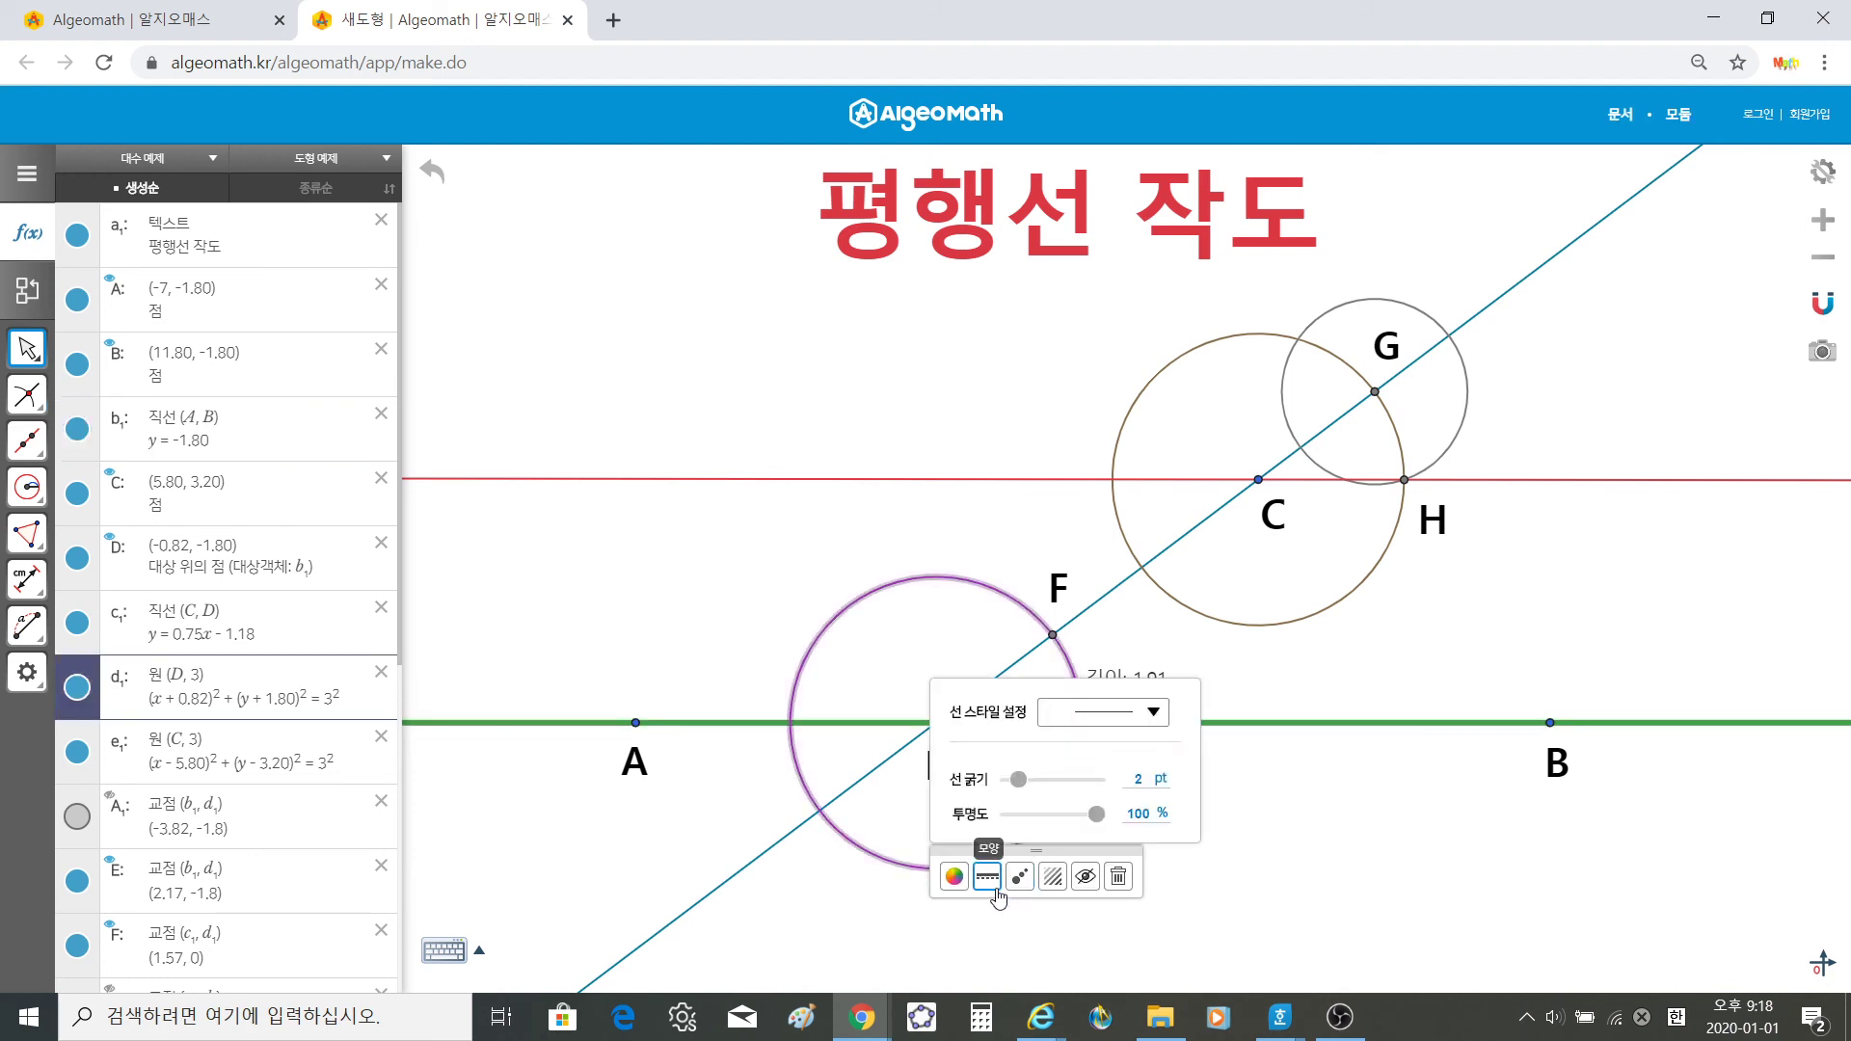
pyautogui.moveTo(1020, 779); pyautogui.dragTo(1160, 793)
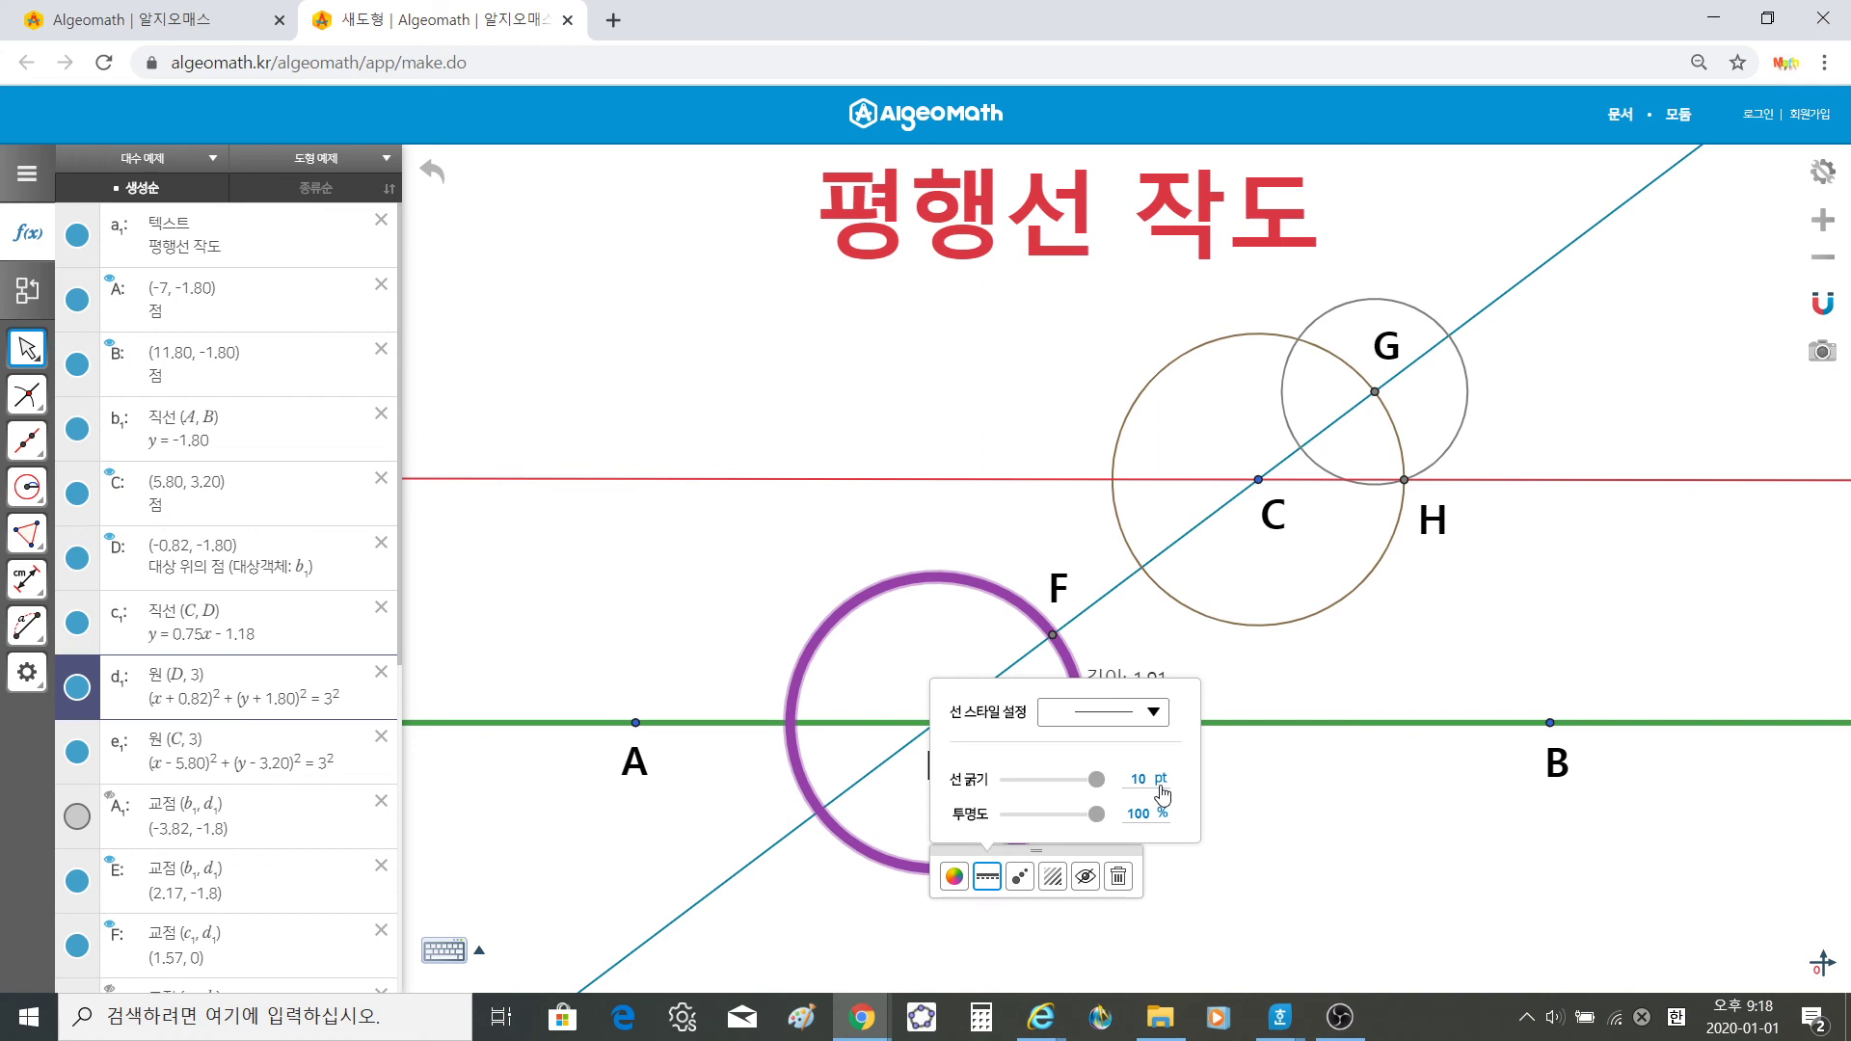
pyautogui.click(1208, 797)
pyautogui.click(1186, 724)
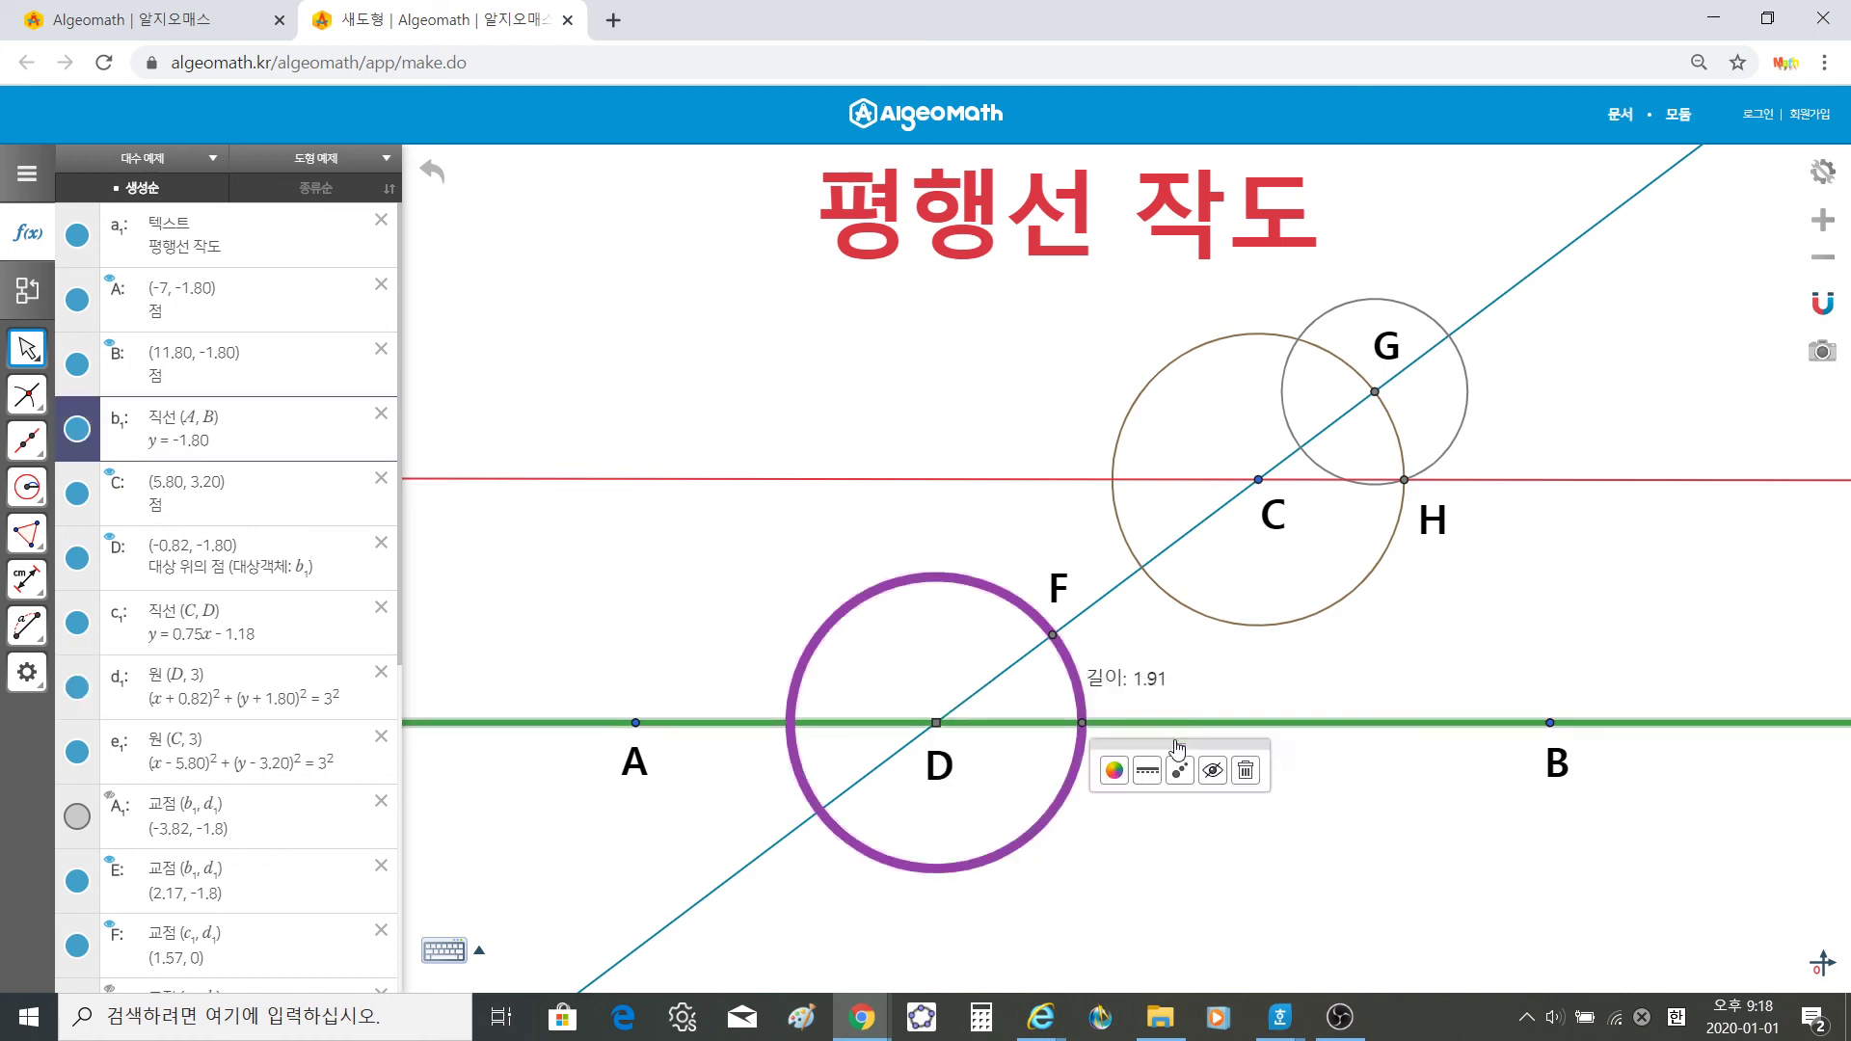
pyautogui.click(1147, 776)
pyautogui.moveTo(1222, 911); pyautogui.dragTo(1319, 916)
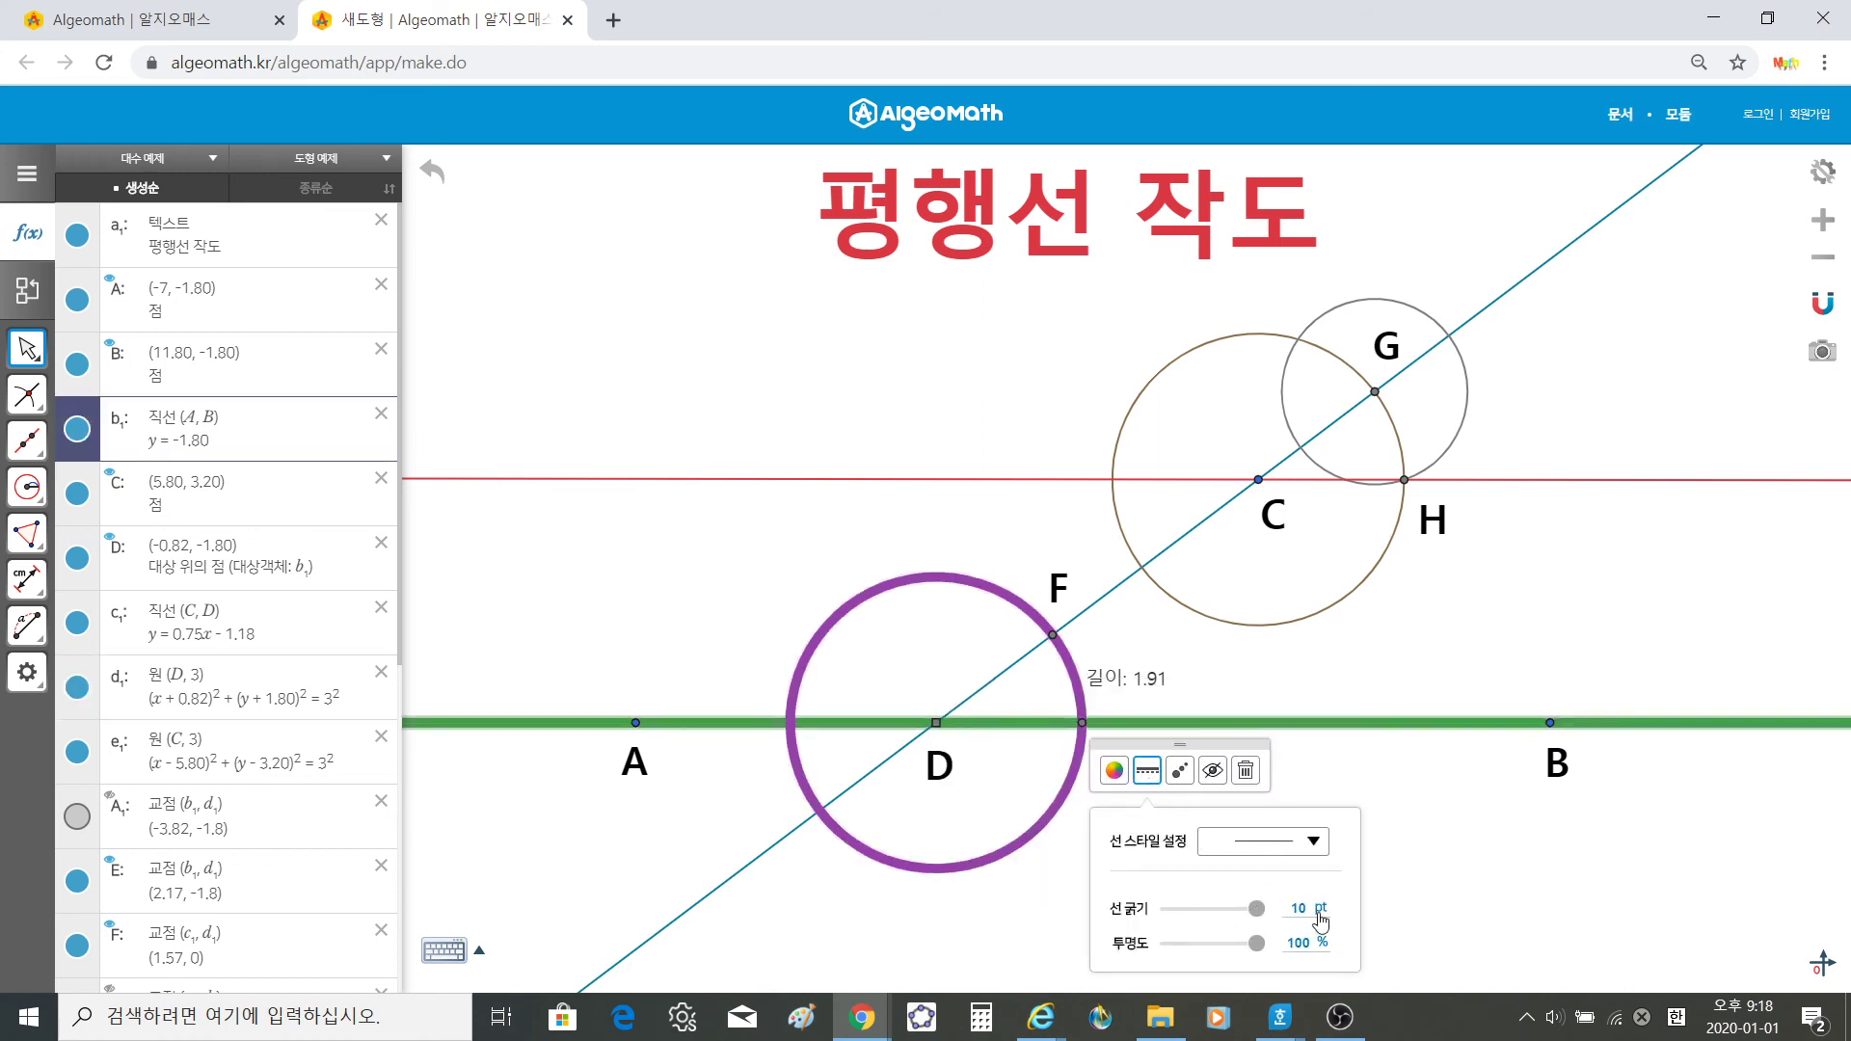
pyautogui.click(1429, 892)
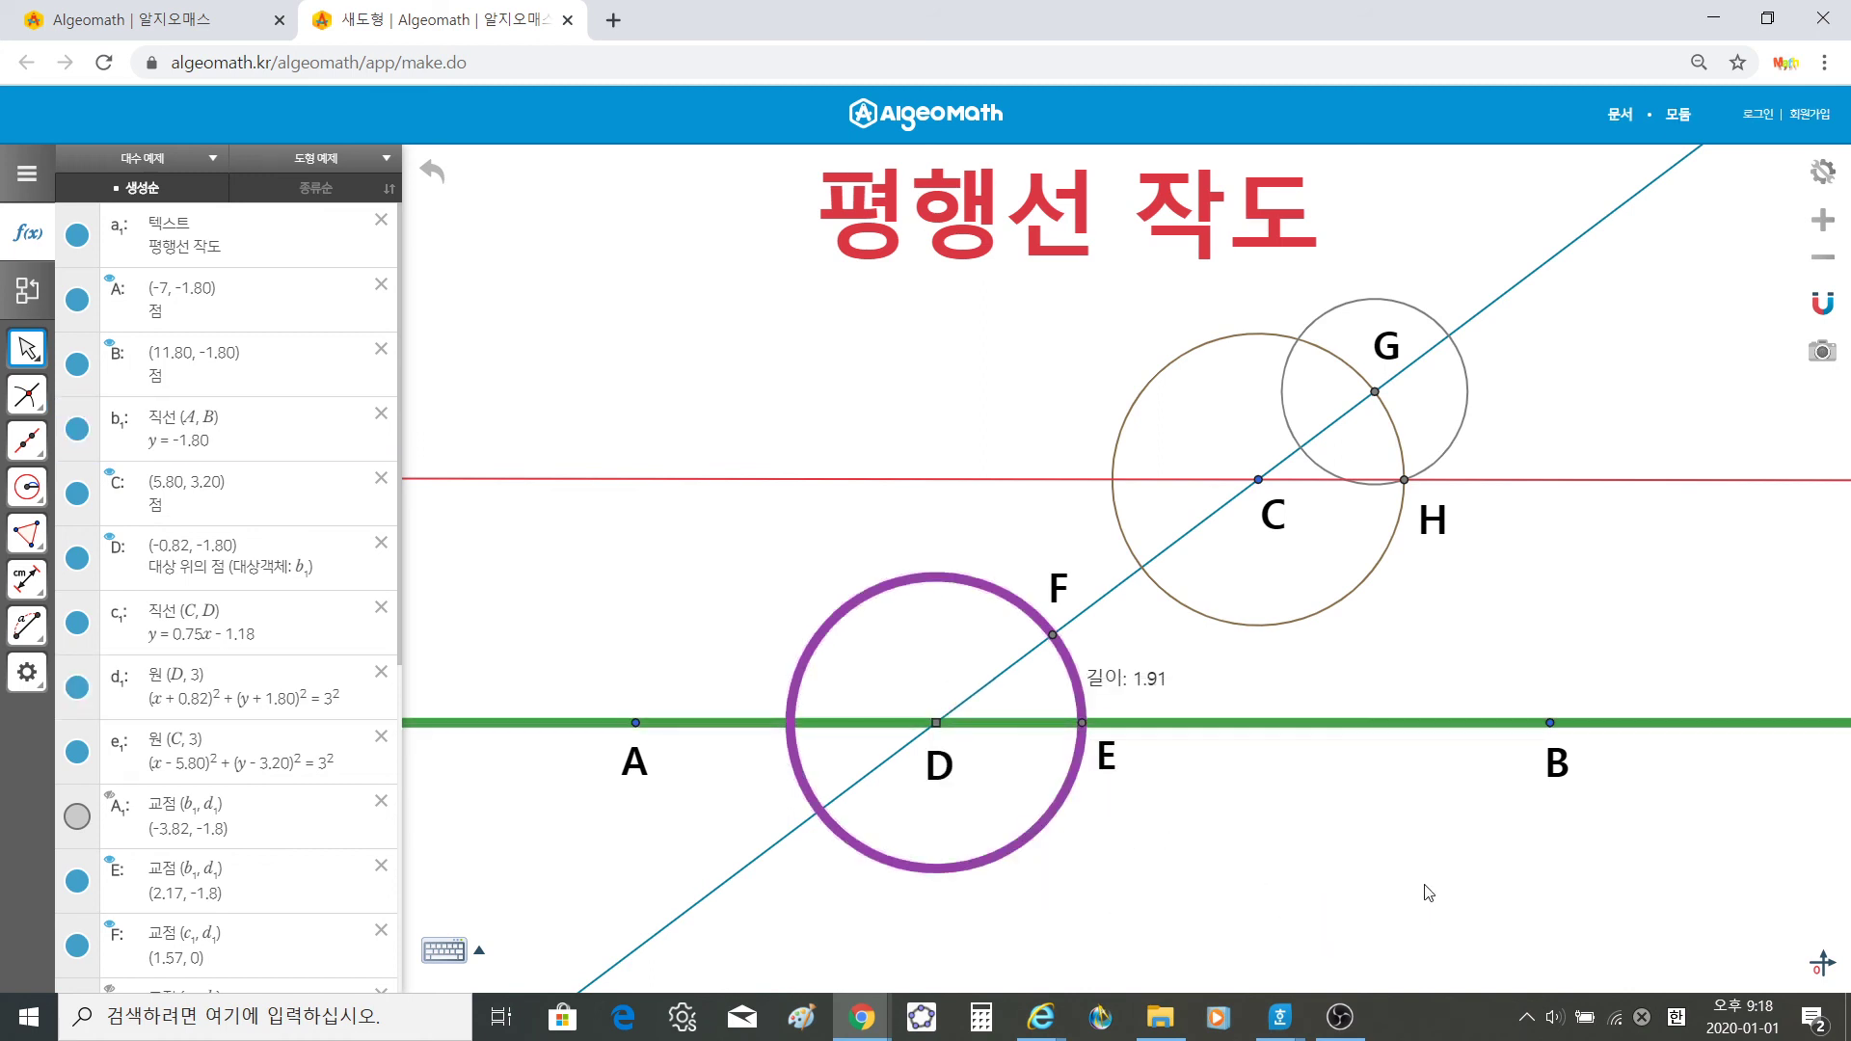
# Step: Thicken line CD and the circle centred on C to the maximum line width, matching line AB
pyautogui.click(1106, 602)
pyautogui.click(1073, 644)
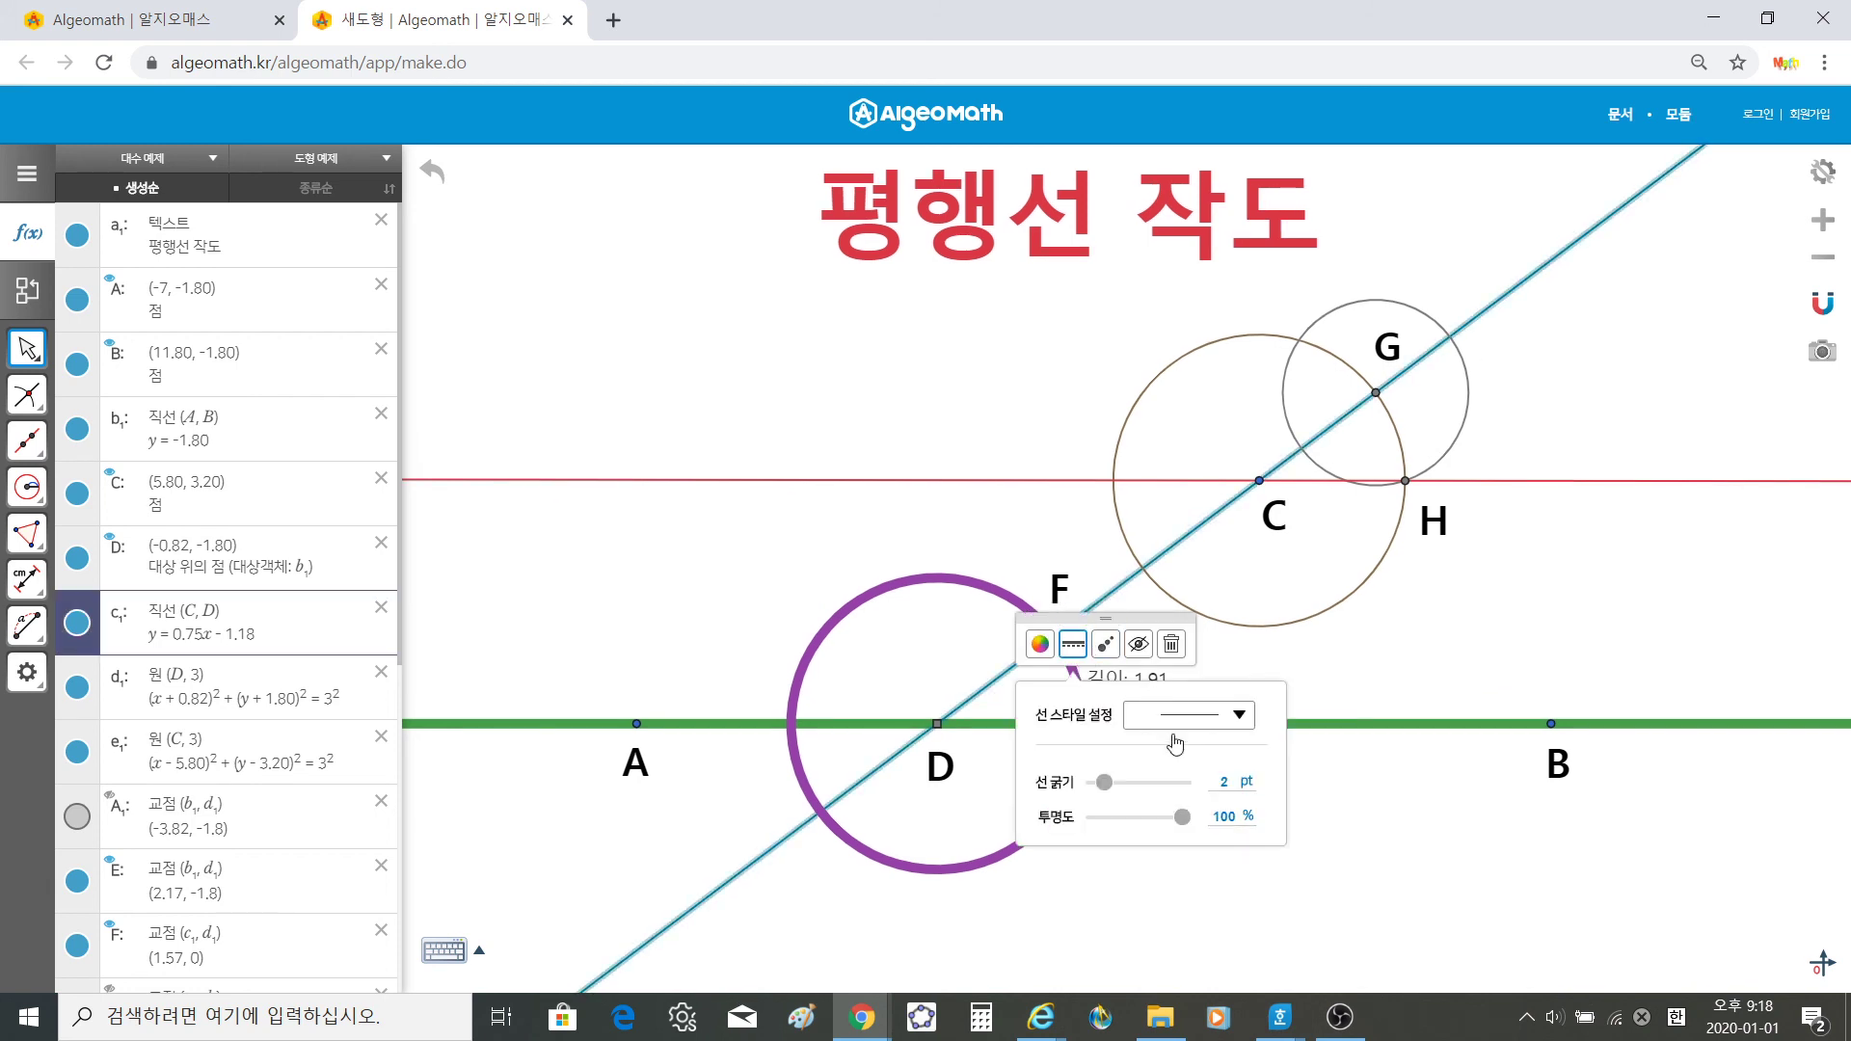
pyautogui.moveTo(1106, 782); pyautogui.dragTo(1264, 790)
pyautogui.click(1379, 656)
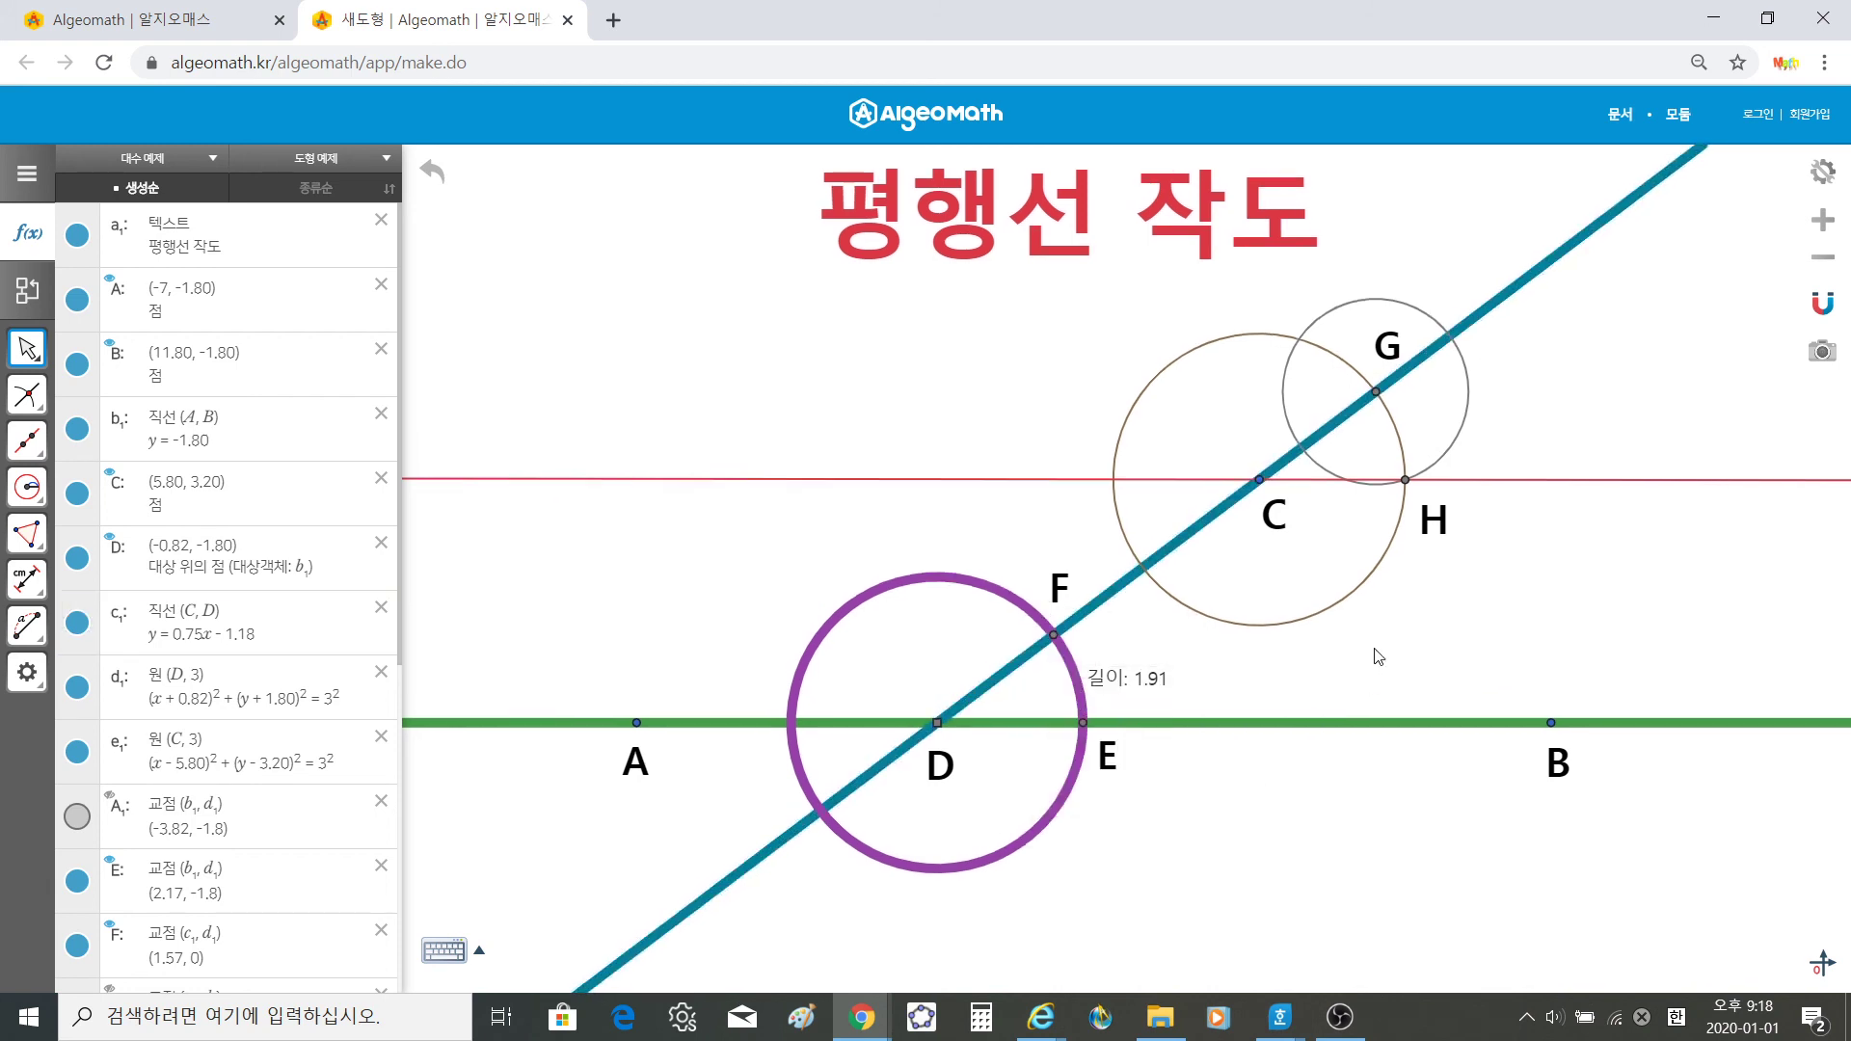
pyautogui.click(1321, 613)
pyautogui.click(1270, 655)
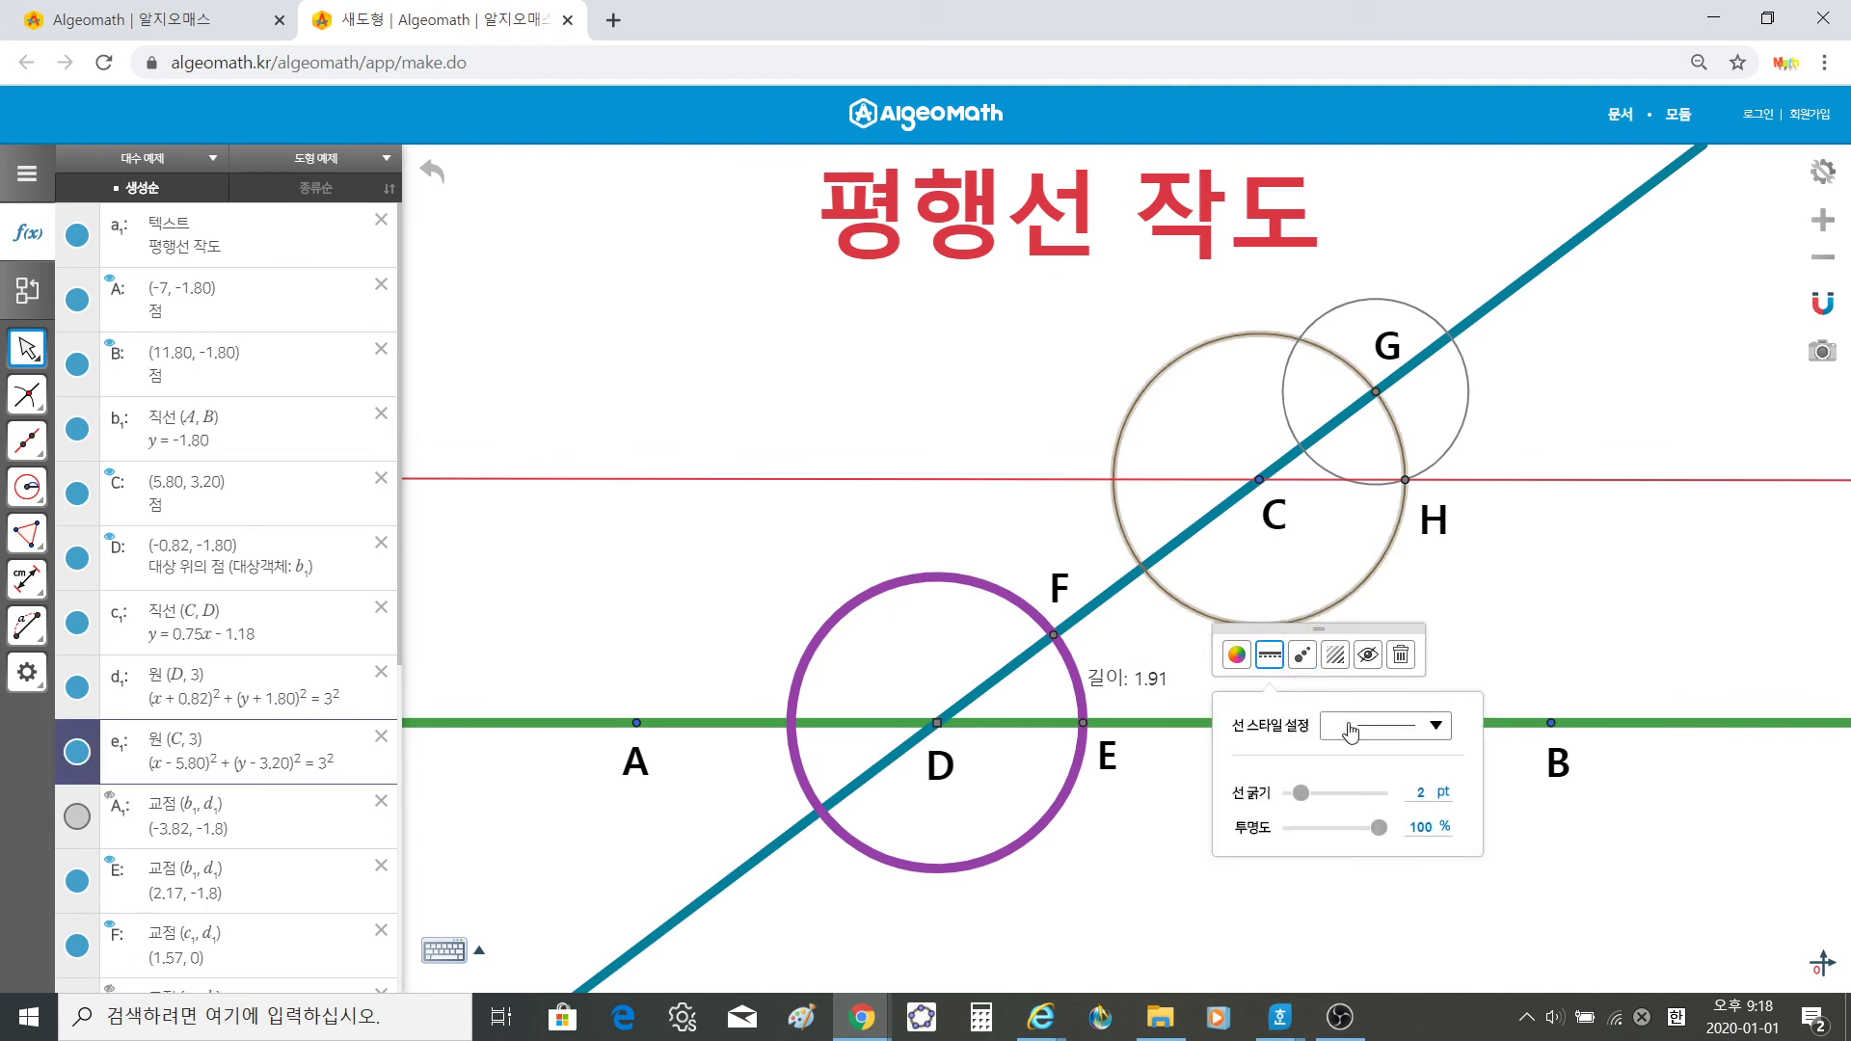
pyautogui.moveTo(1299, 792); pyautogui.dragTo(1443, 796)
pyautogui.click(1528, 646)
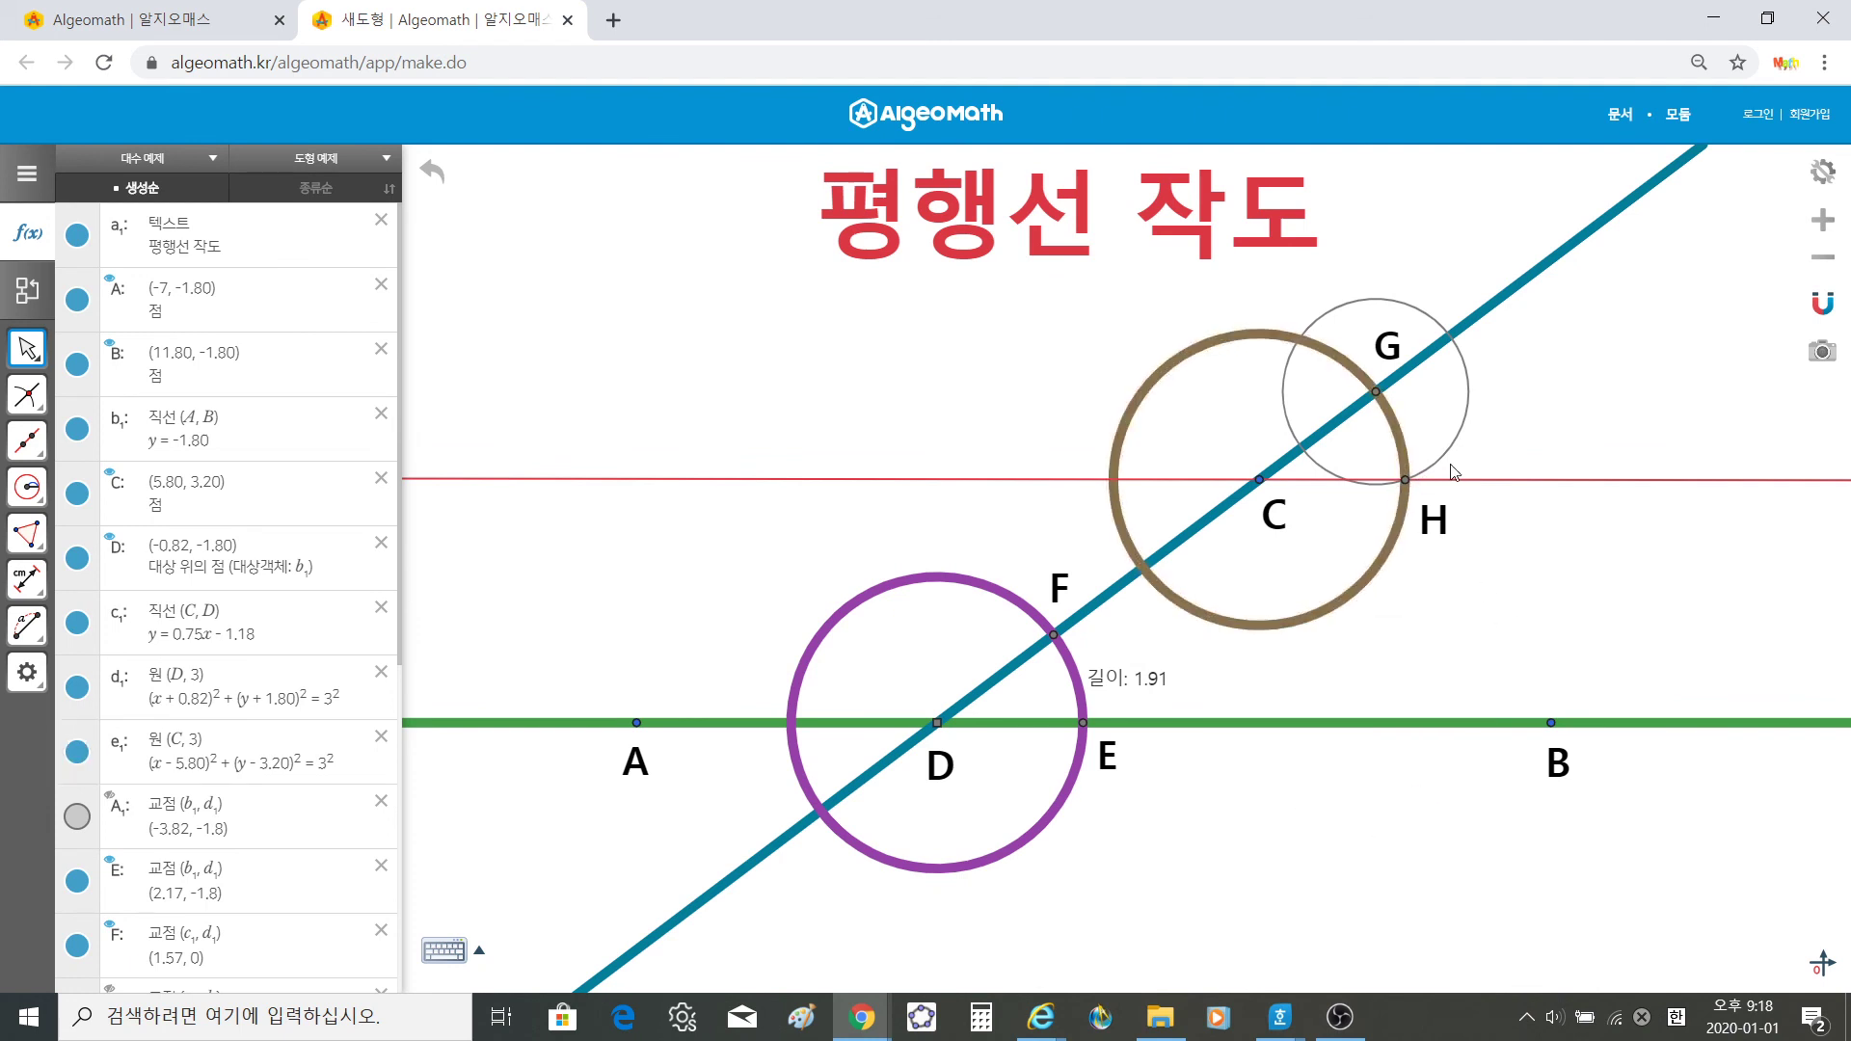
# Step: Thicken line CH and the circle centred on G to the maximum line width, matching the other lines
pyautogui.click(1455, 477)
pyautogui.click(1424, 523)
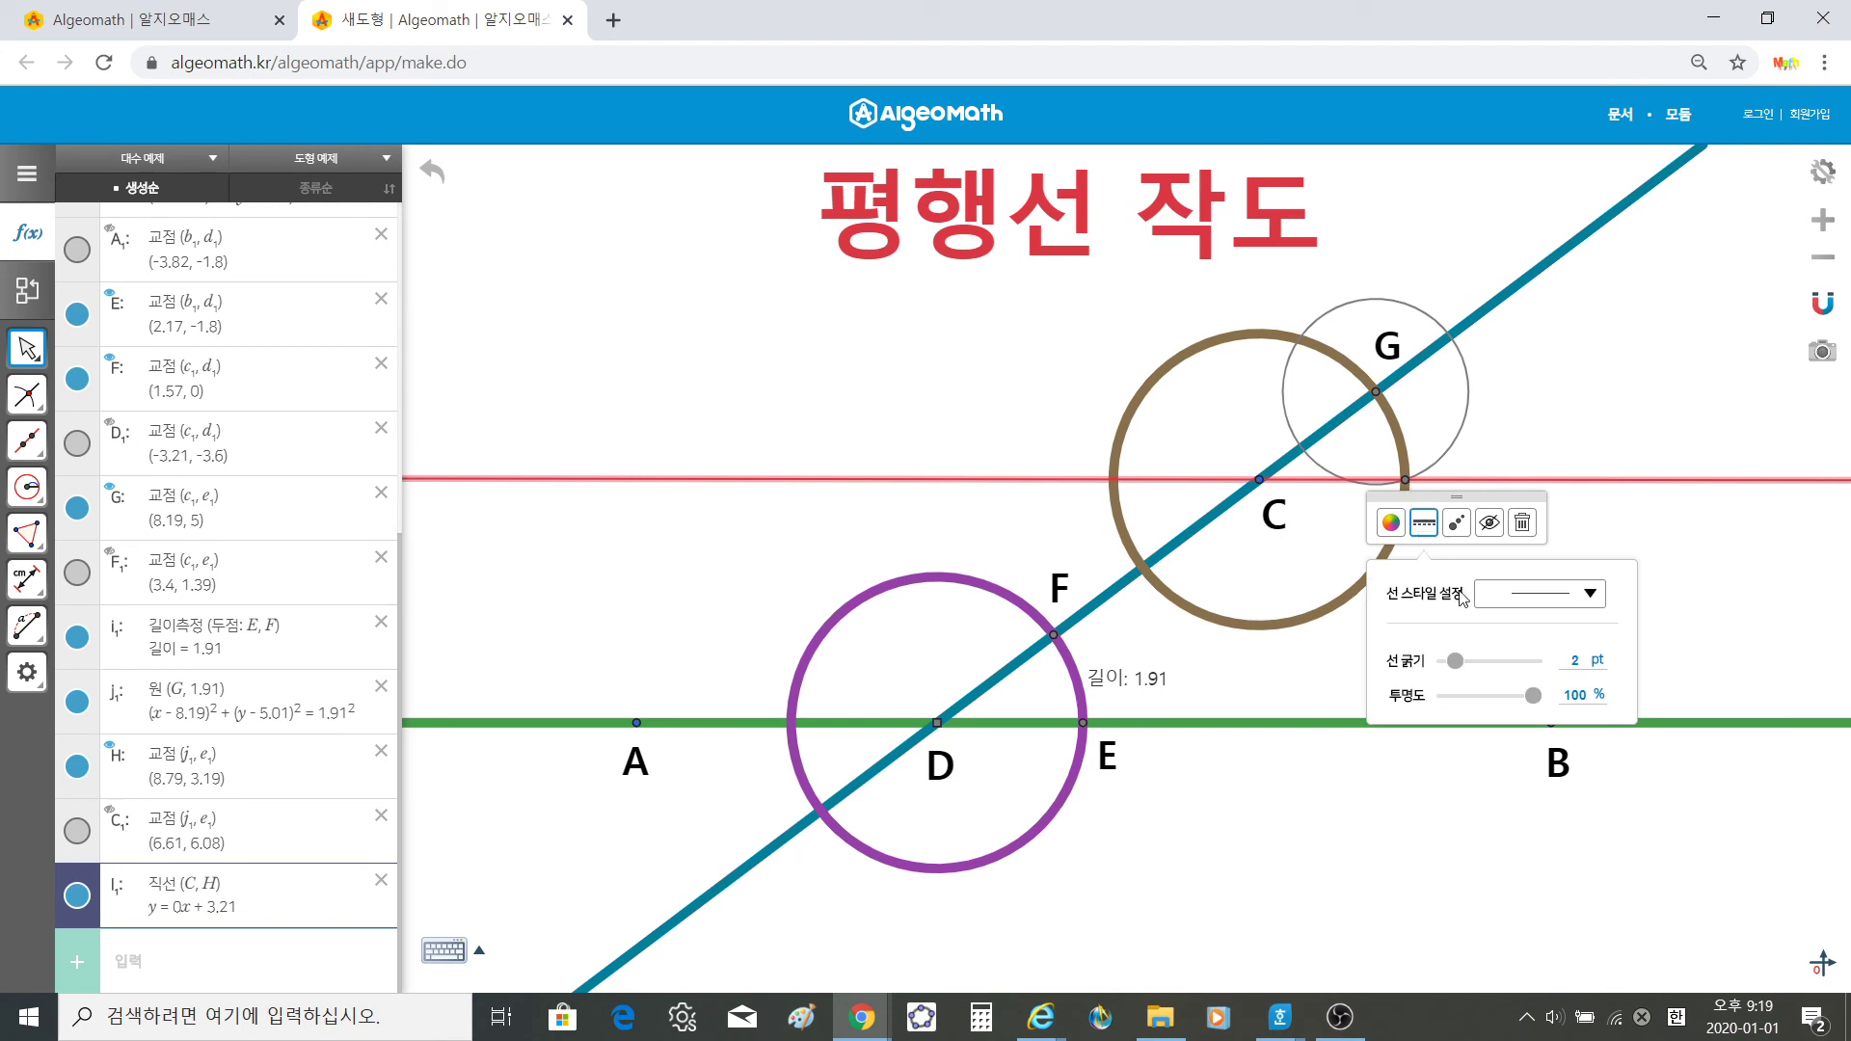
pyautogui.moveTo(1455, 661); pyautogui.dragTo(1582, 672)
pyautogui.click(1724, 634)
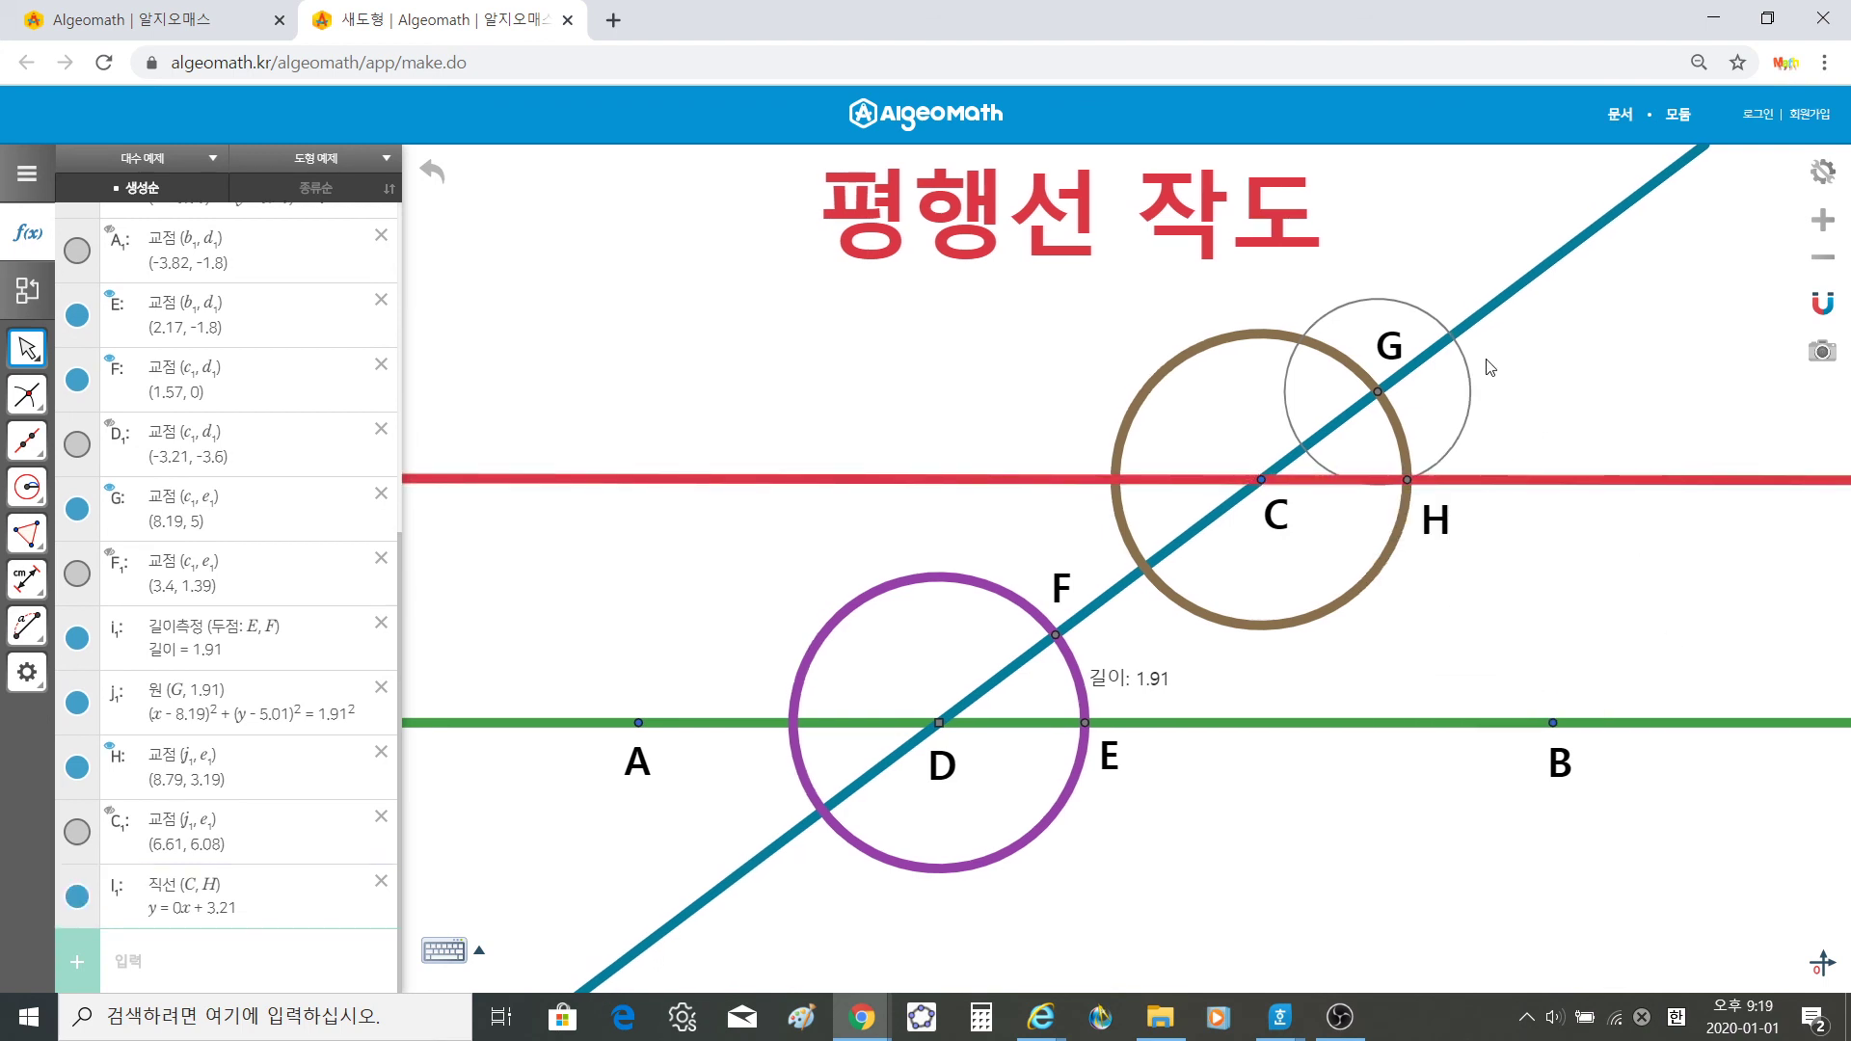
pyautogui.click(1462, 379)
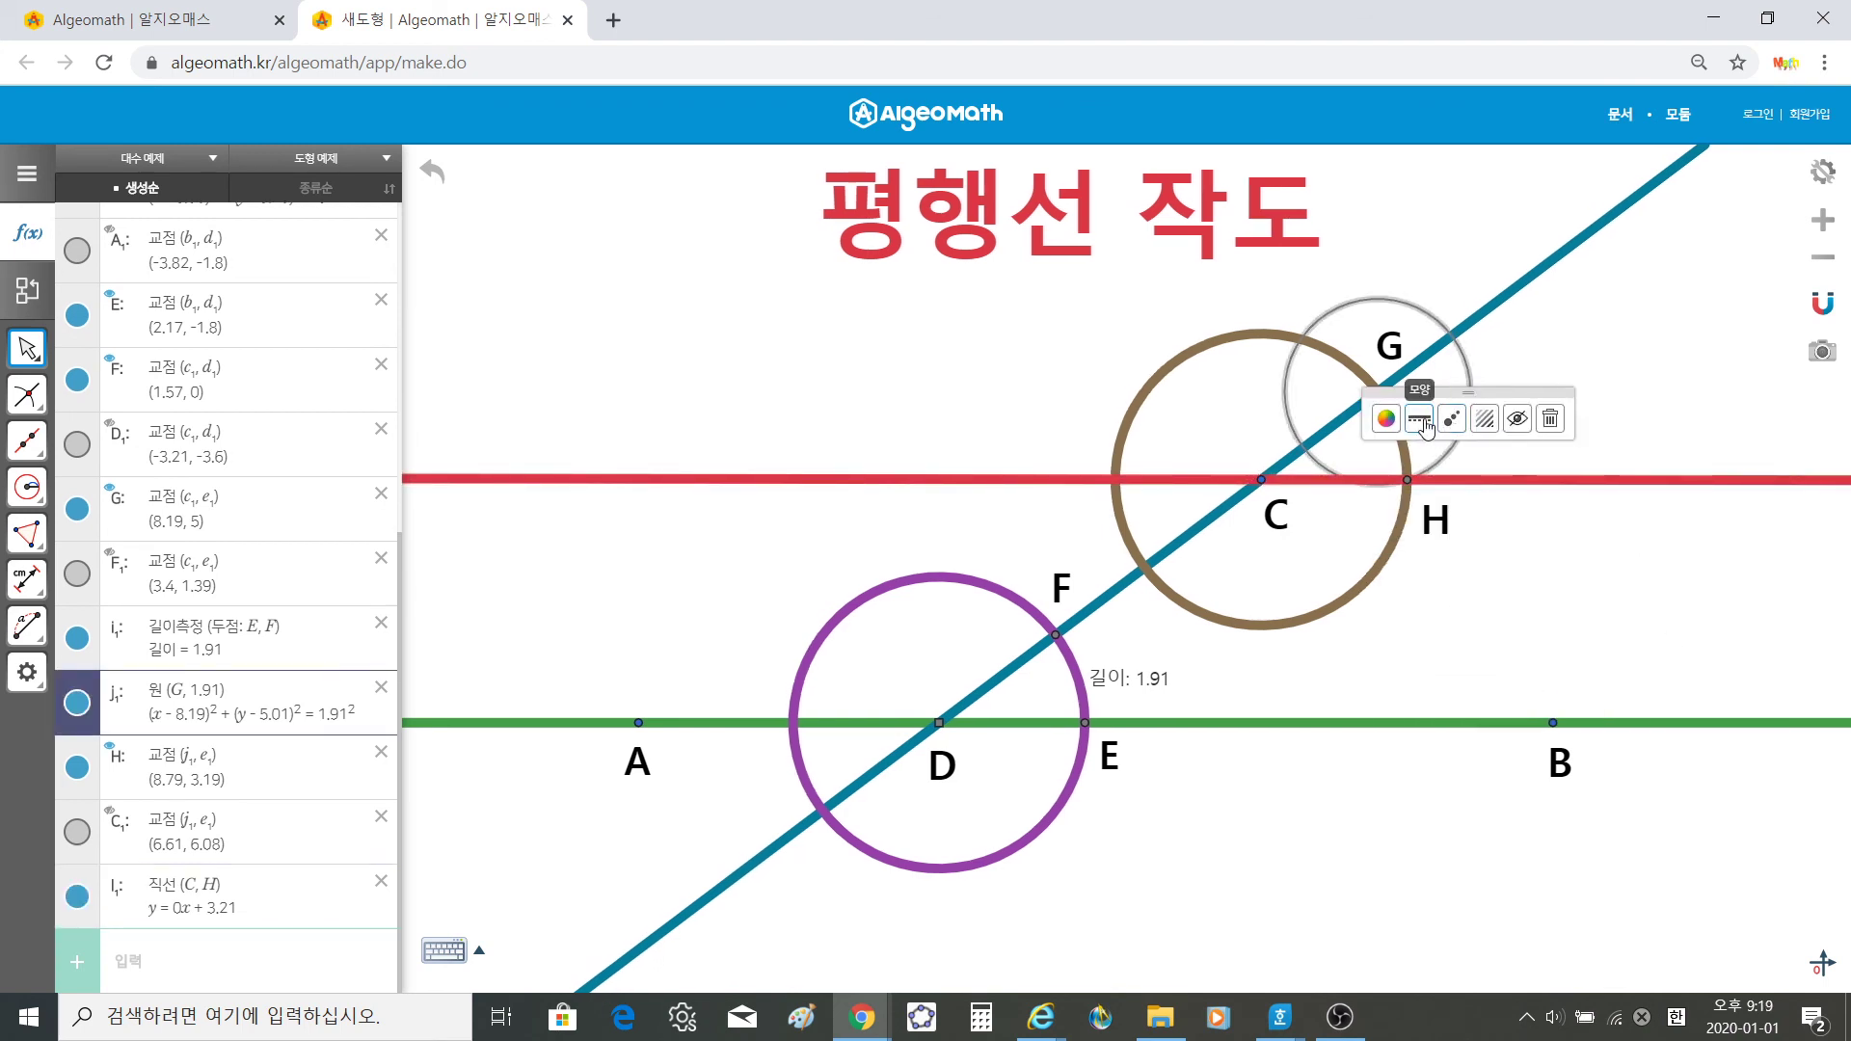
pyautogui.click(1419, 419)
pyautogui.moveTo(1450, 557); pyautogui.dragTo(1552, 560)
pyautogui.click(1715, 579)
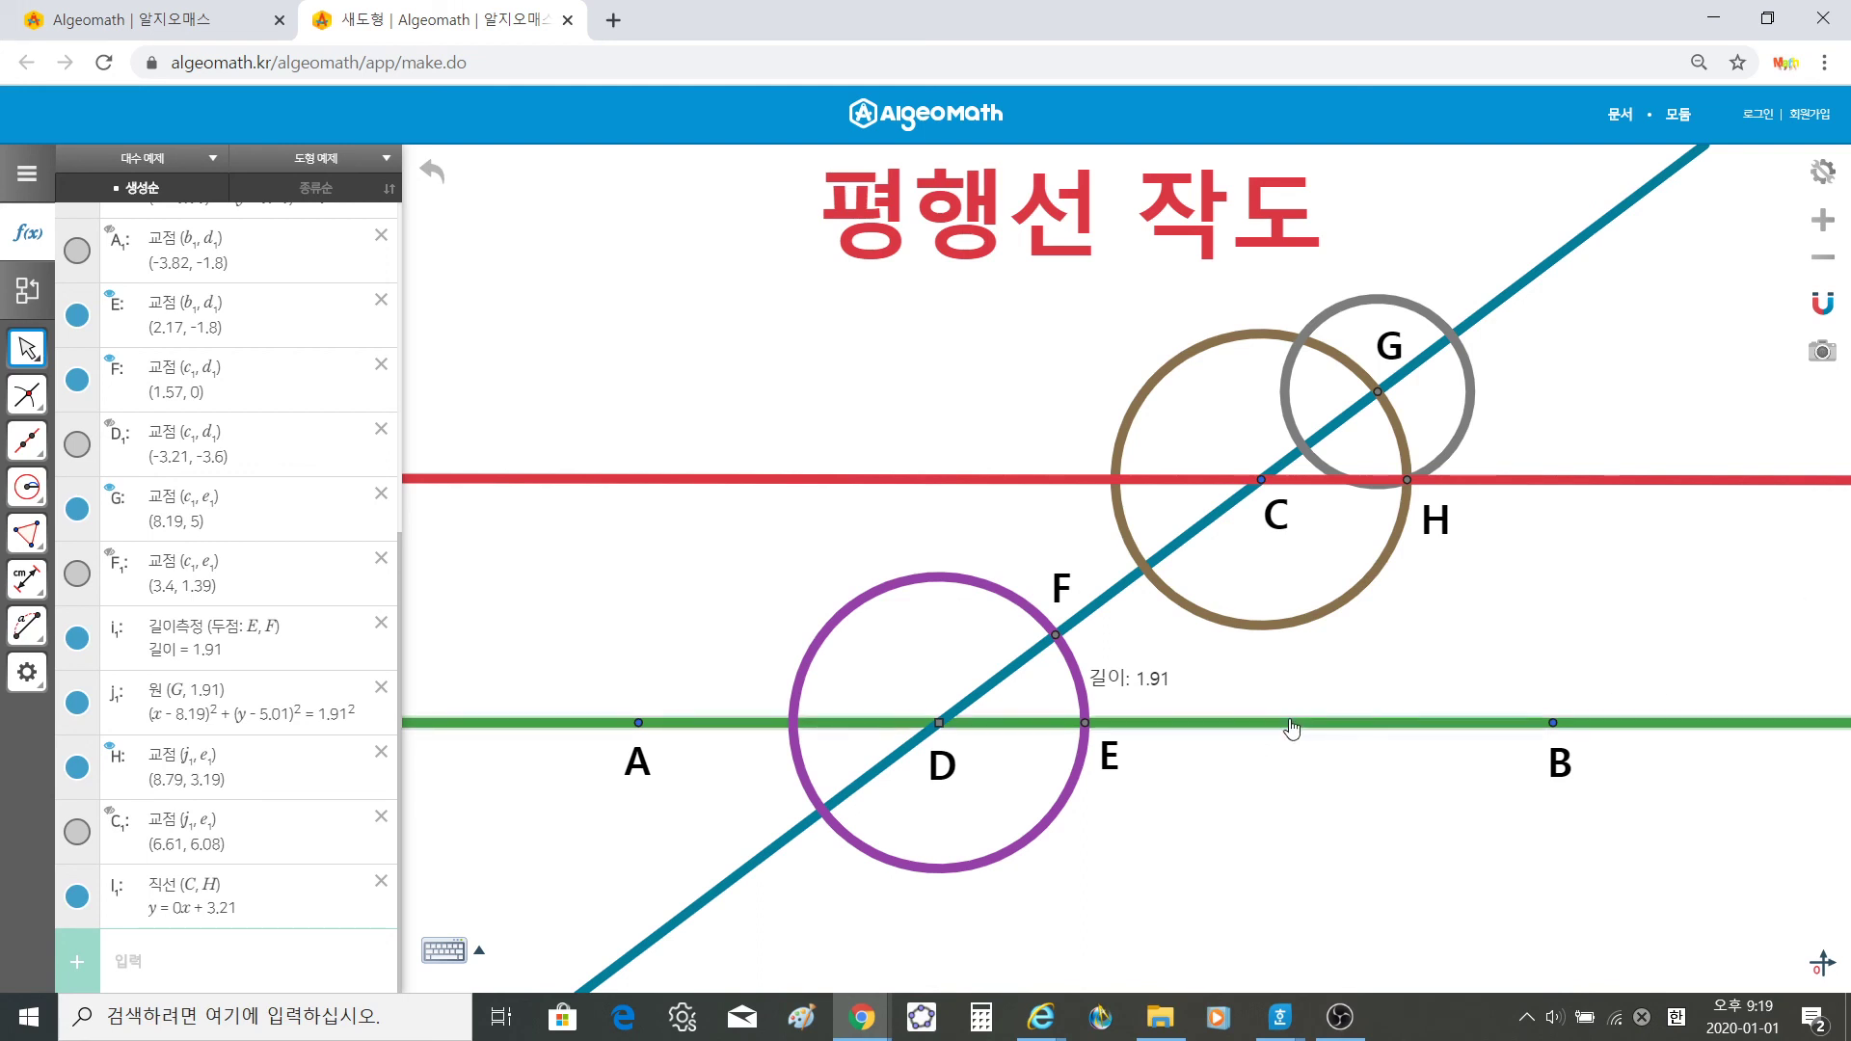
# Step: Add two parallel marks at one spot on line CH, outside the circle centred on C, and one on line AB between E and B
pyautogui.click(26, 631)
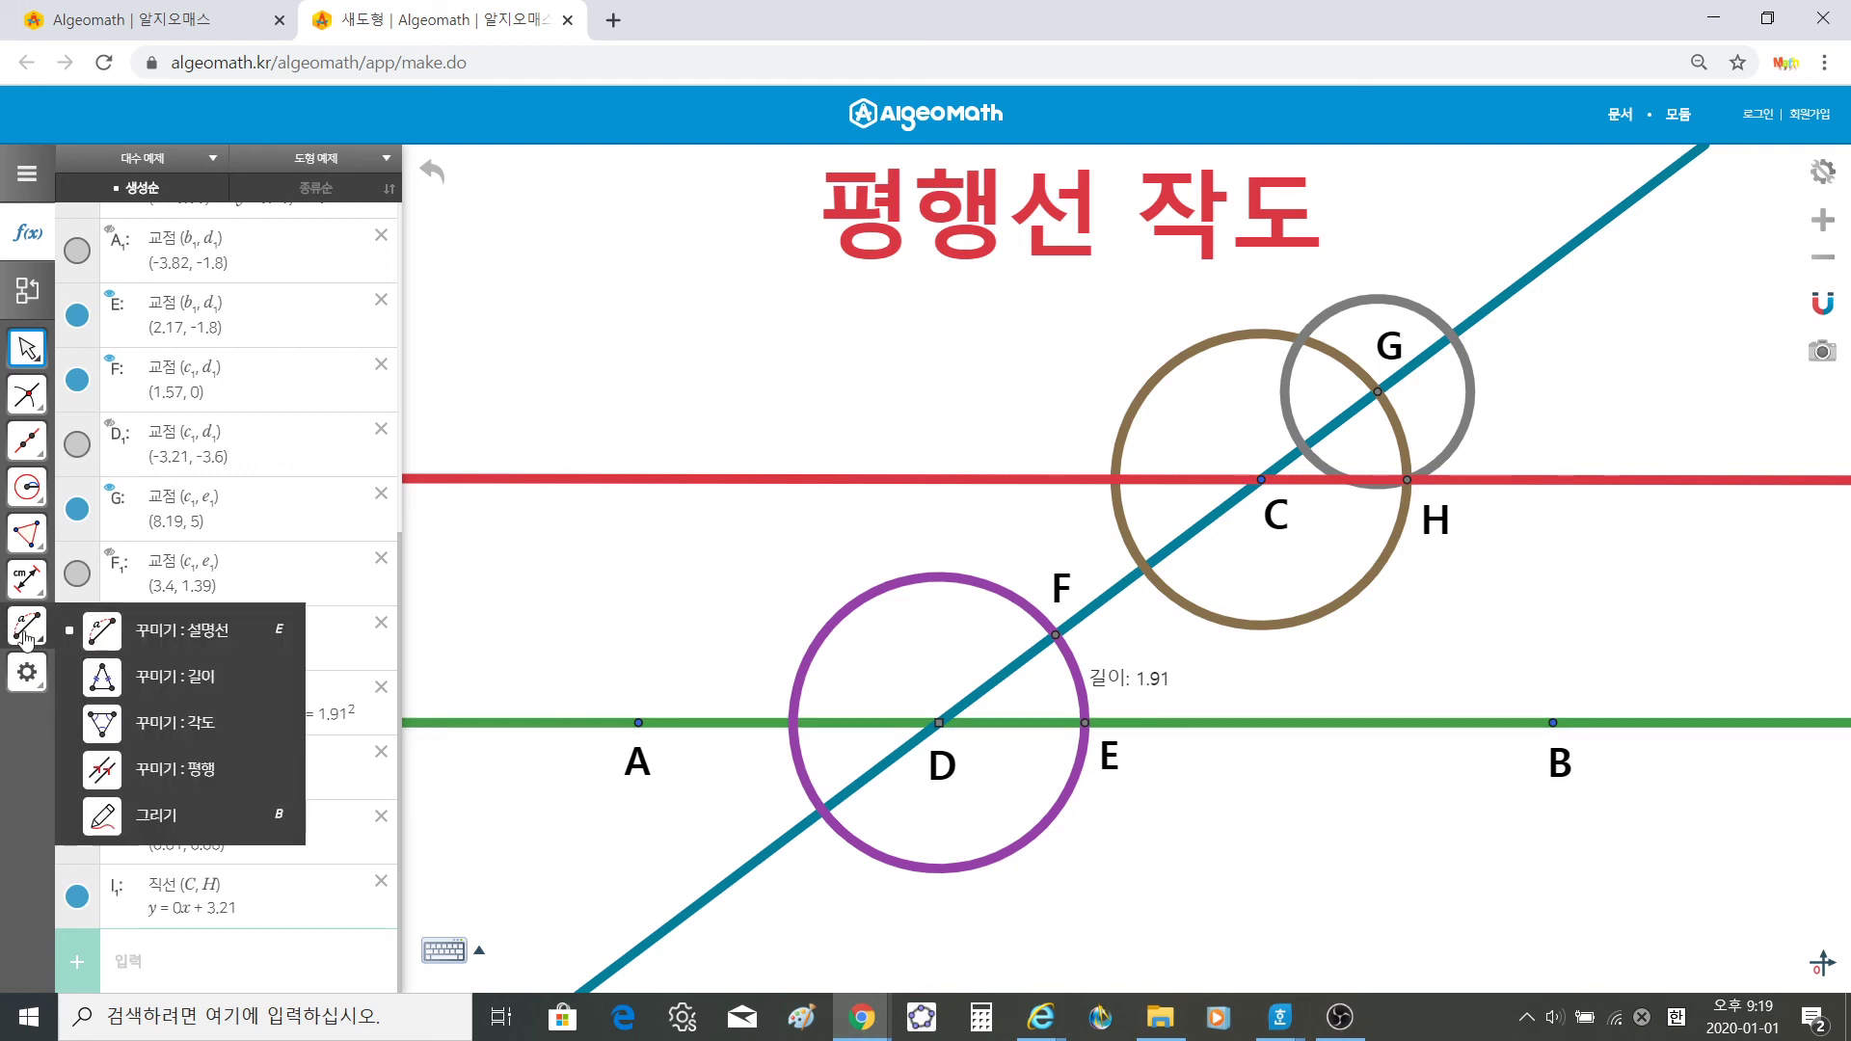
pyautogui.click(138, 771)
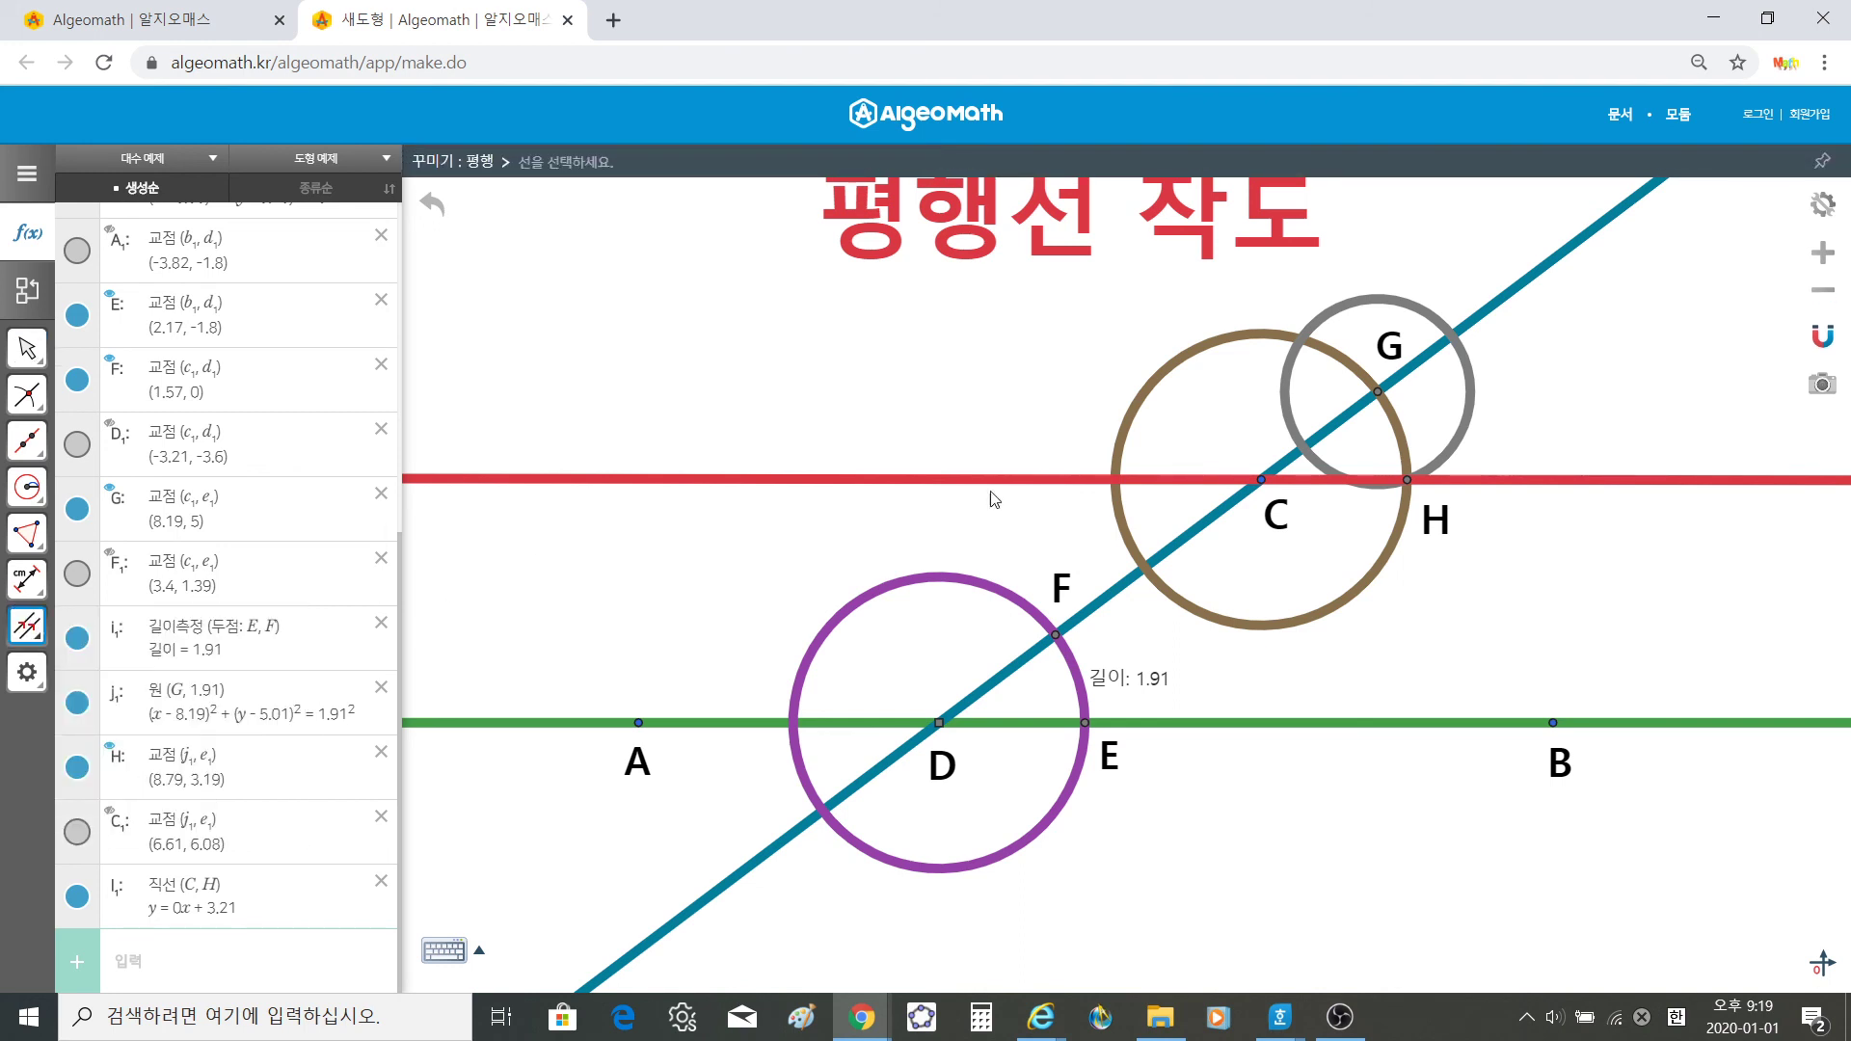
pyautogui.click(1028, 481)
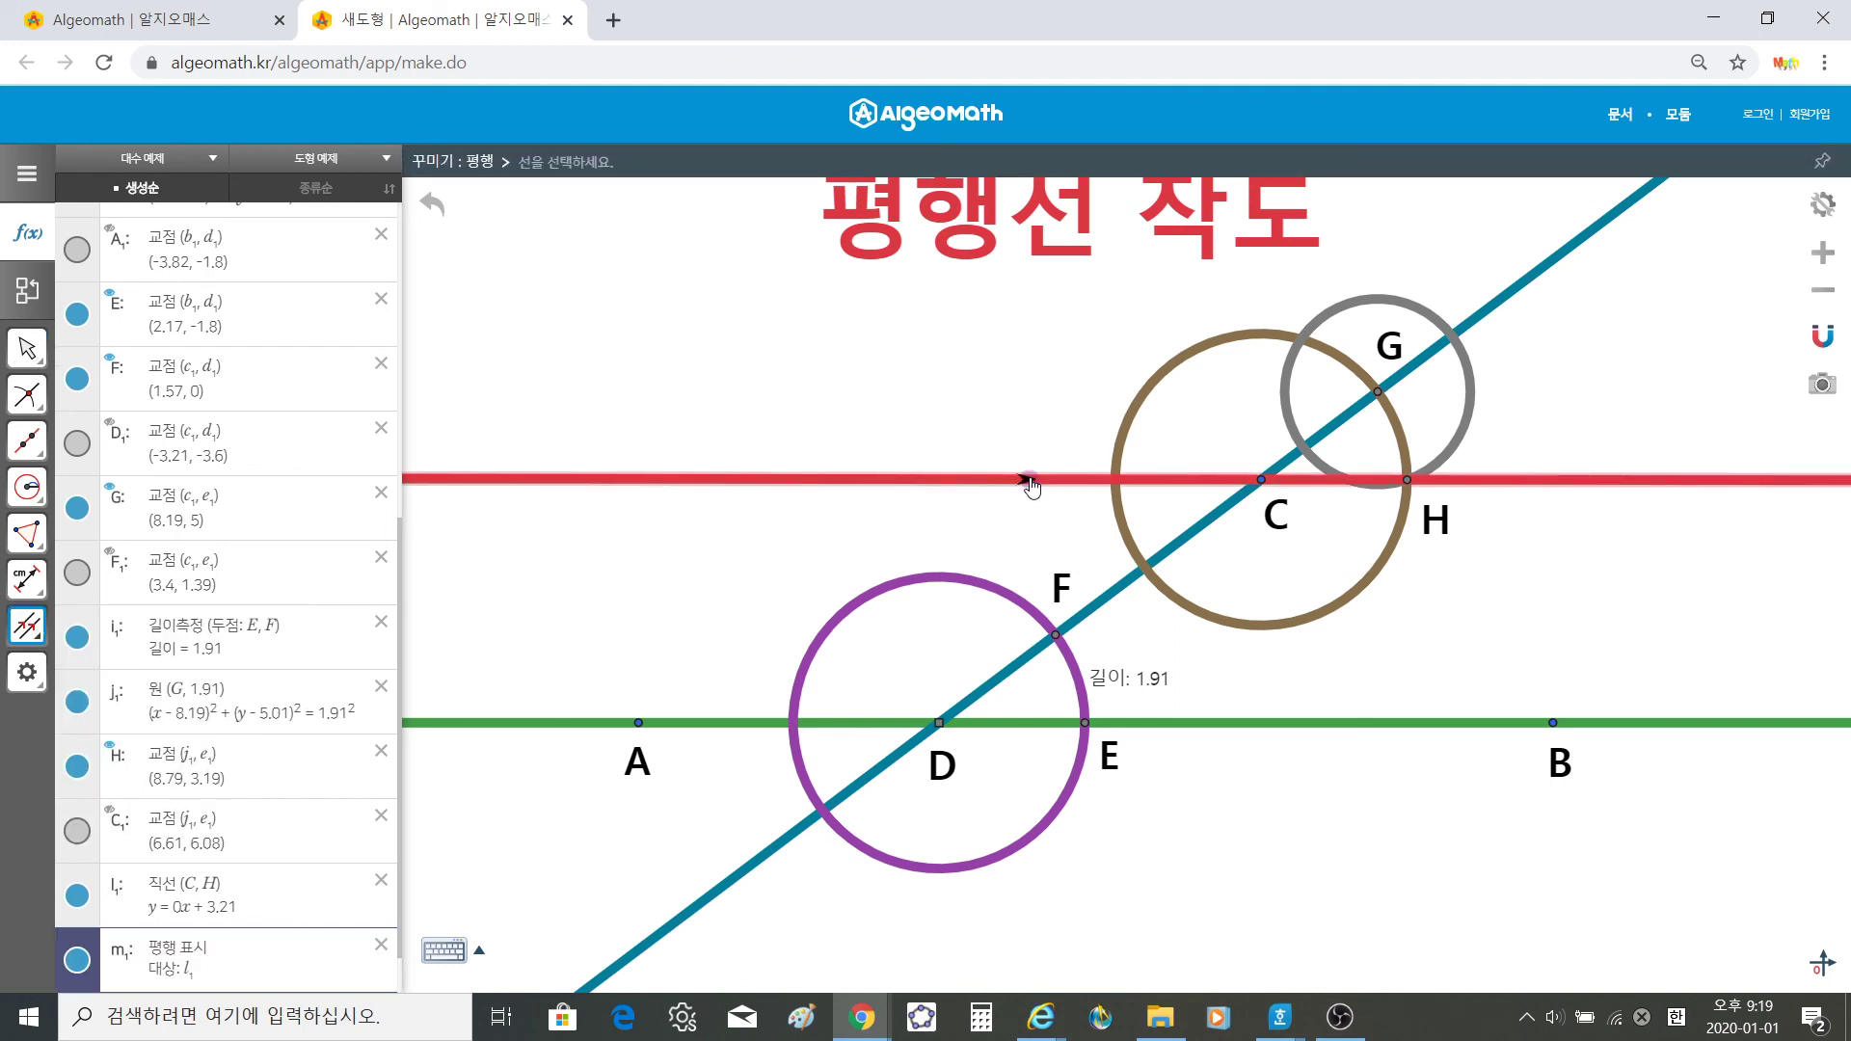
pyautogui.click(1029, 483)
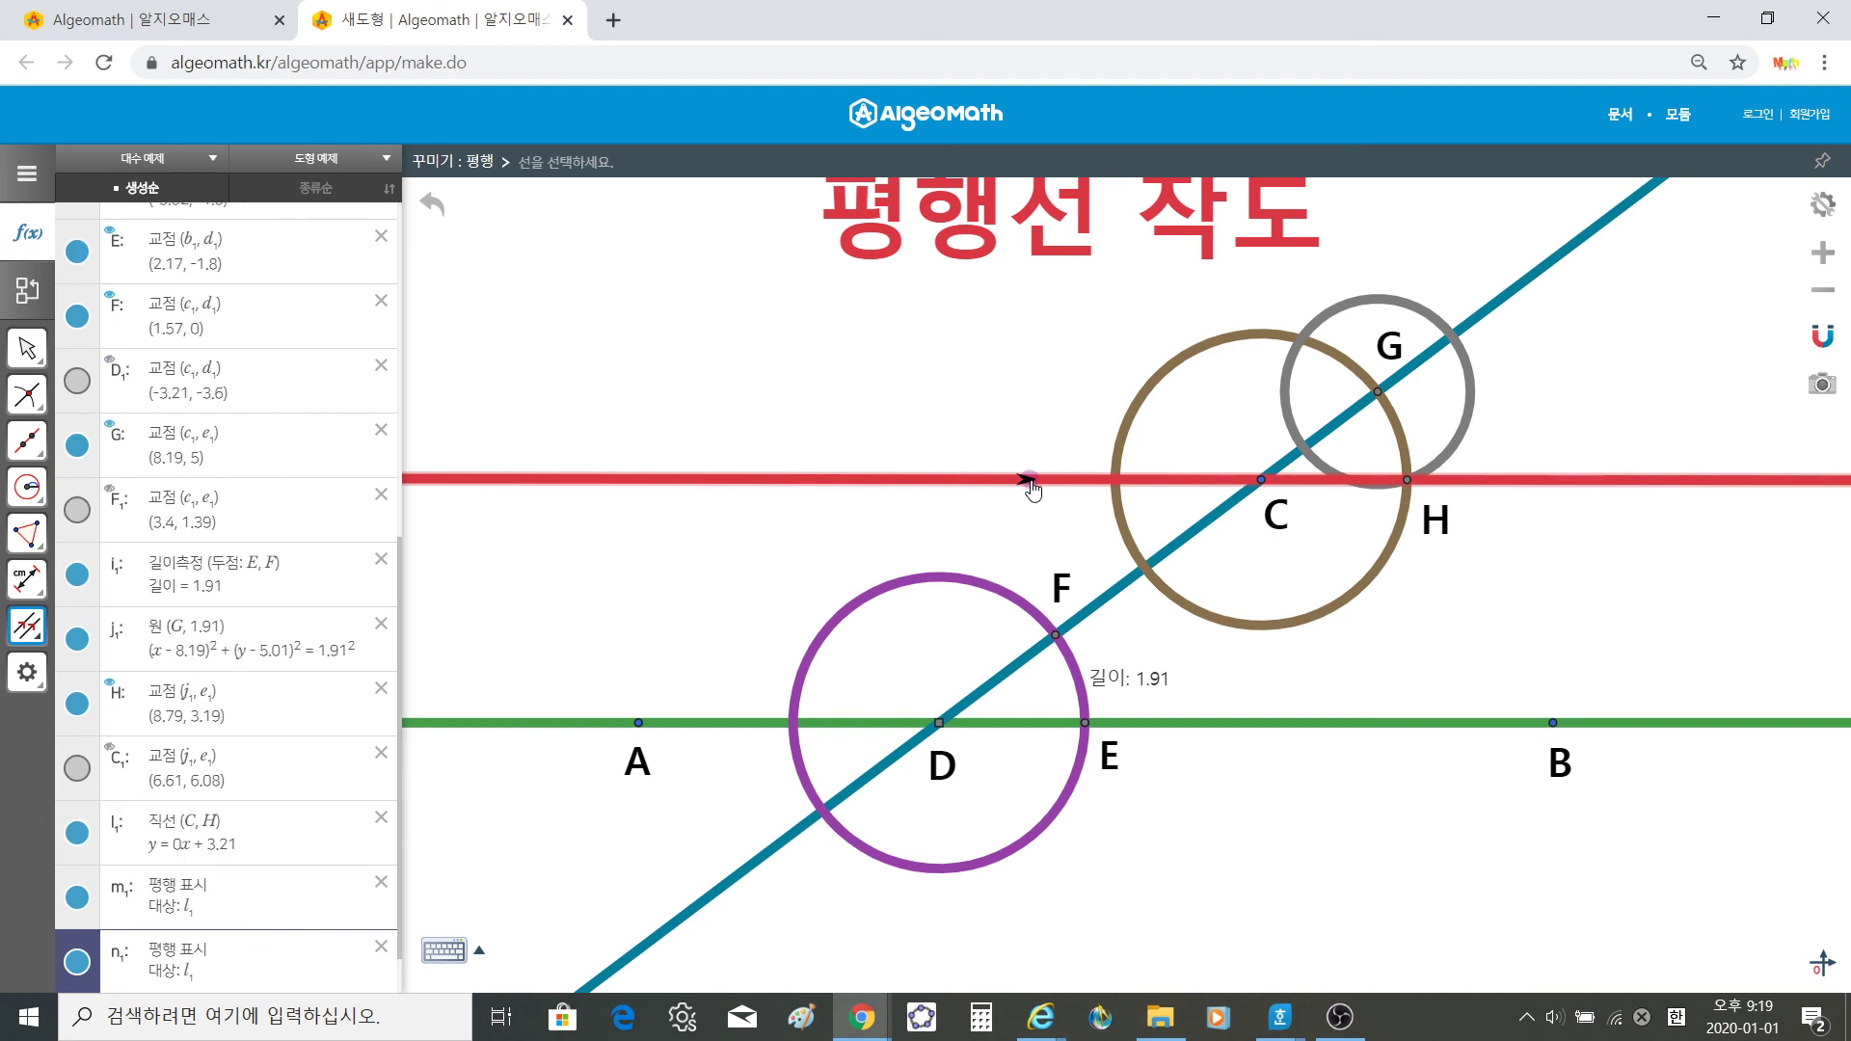
pyautogui.click(1200, 723)
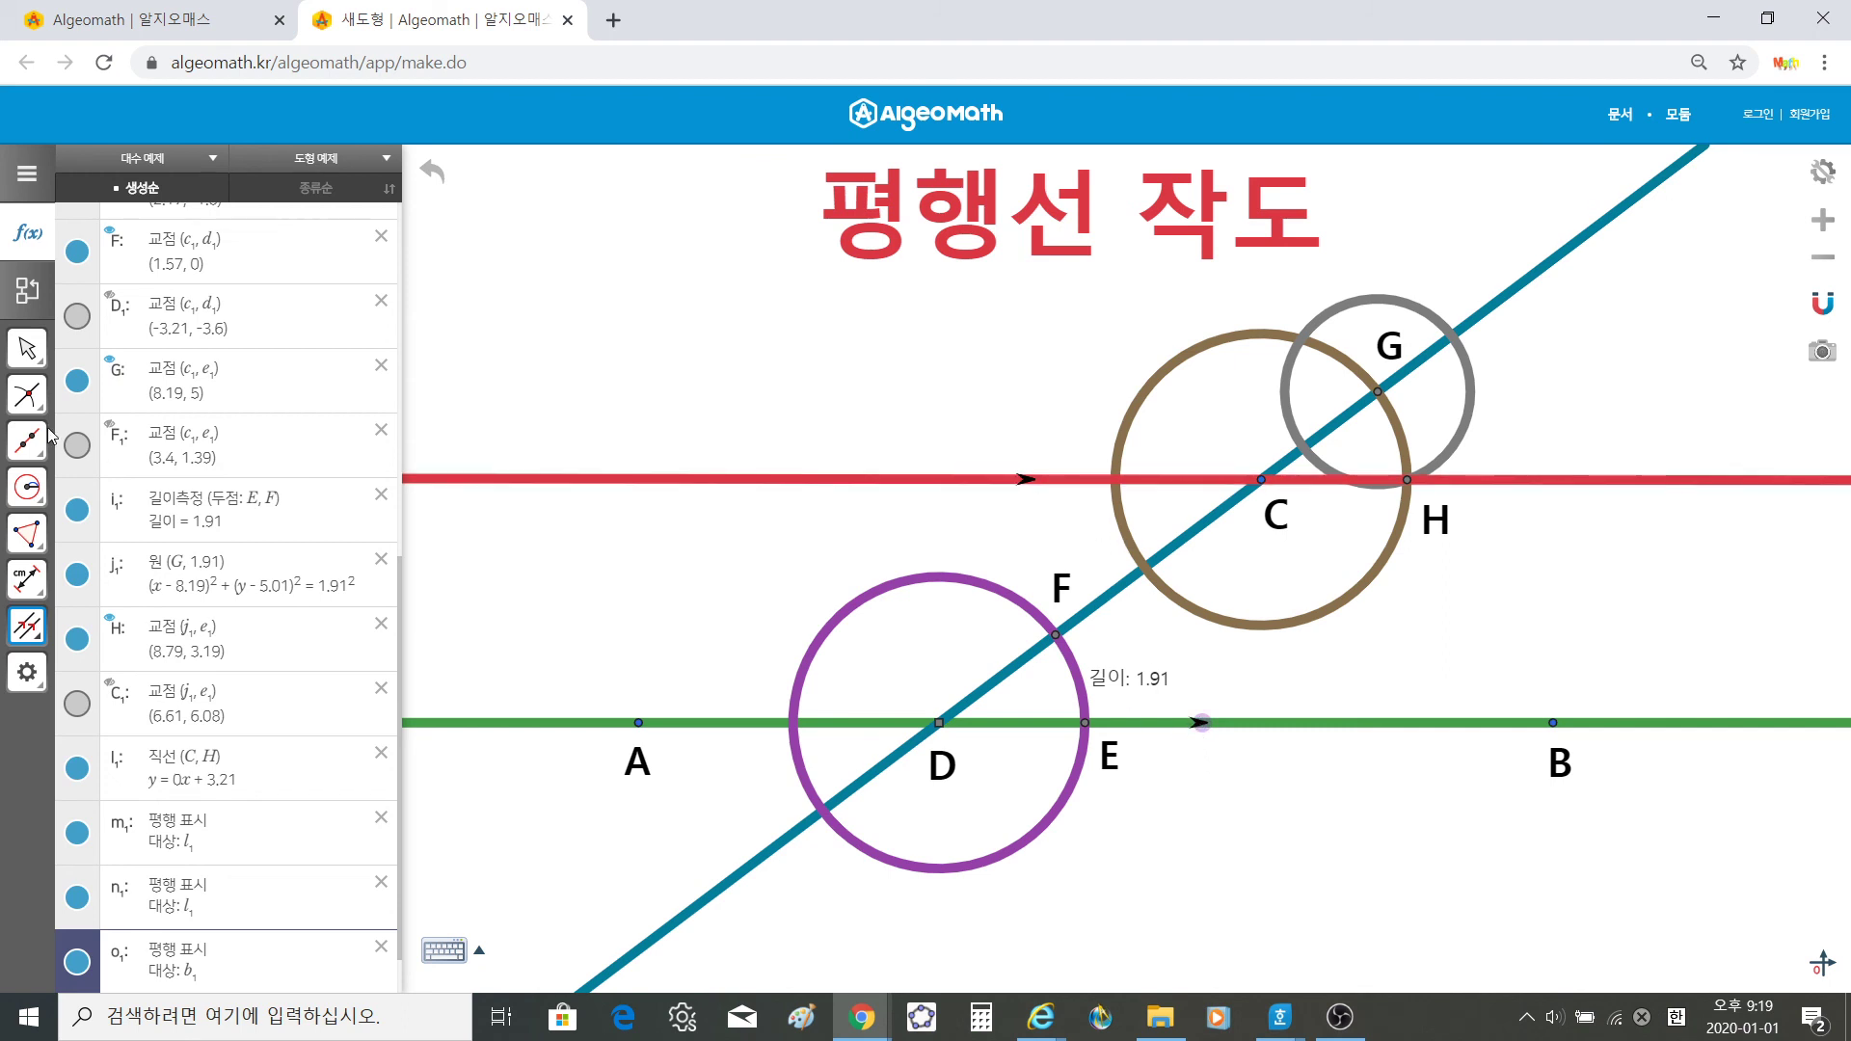
pyautogui.click(27, 349)
pyautogui.click(113, 361)
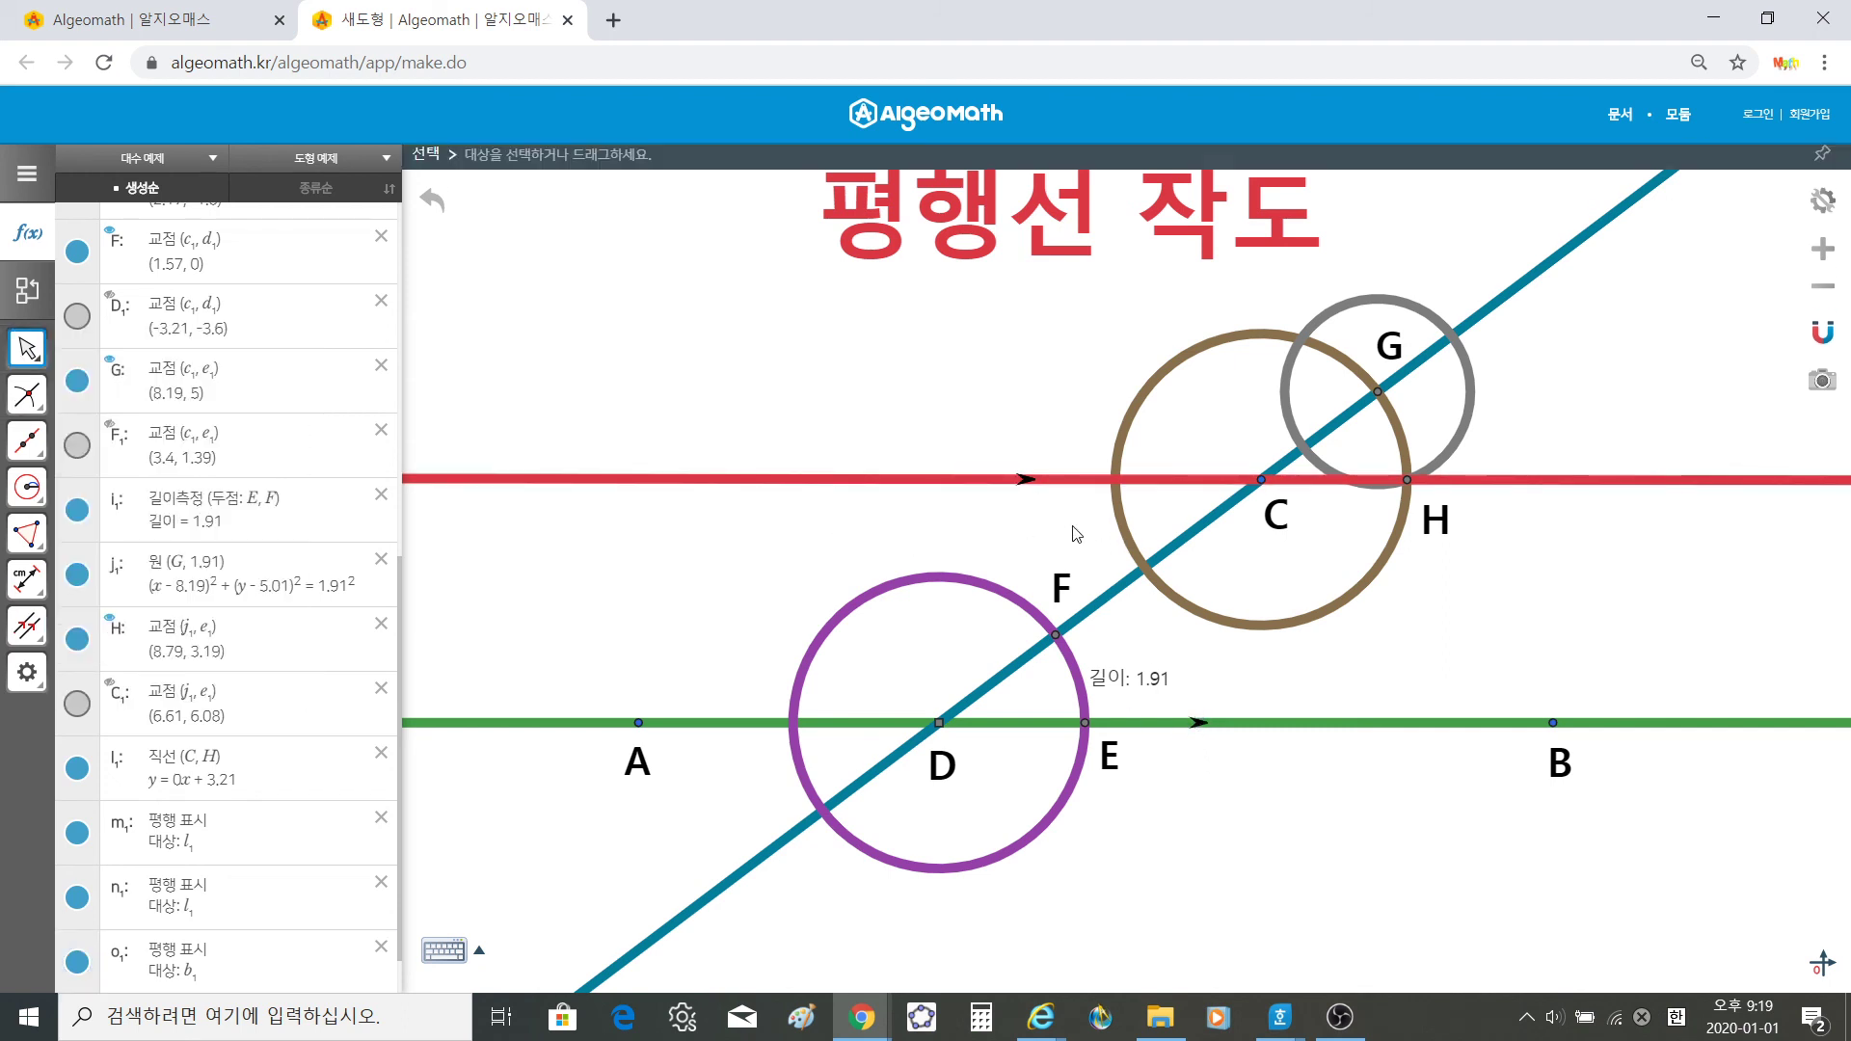
pyautogui.click(1026, 480)
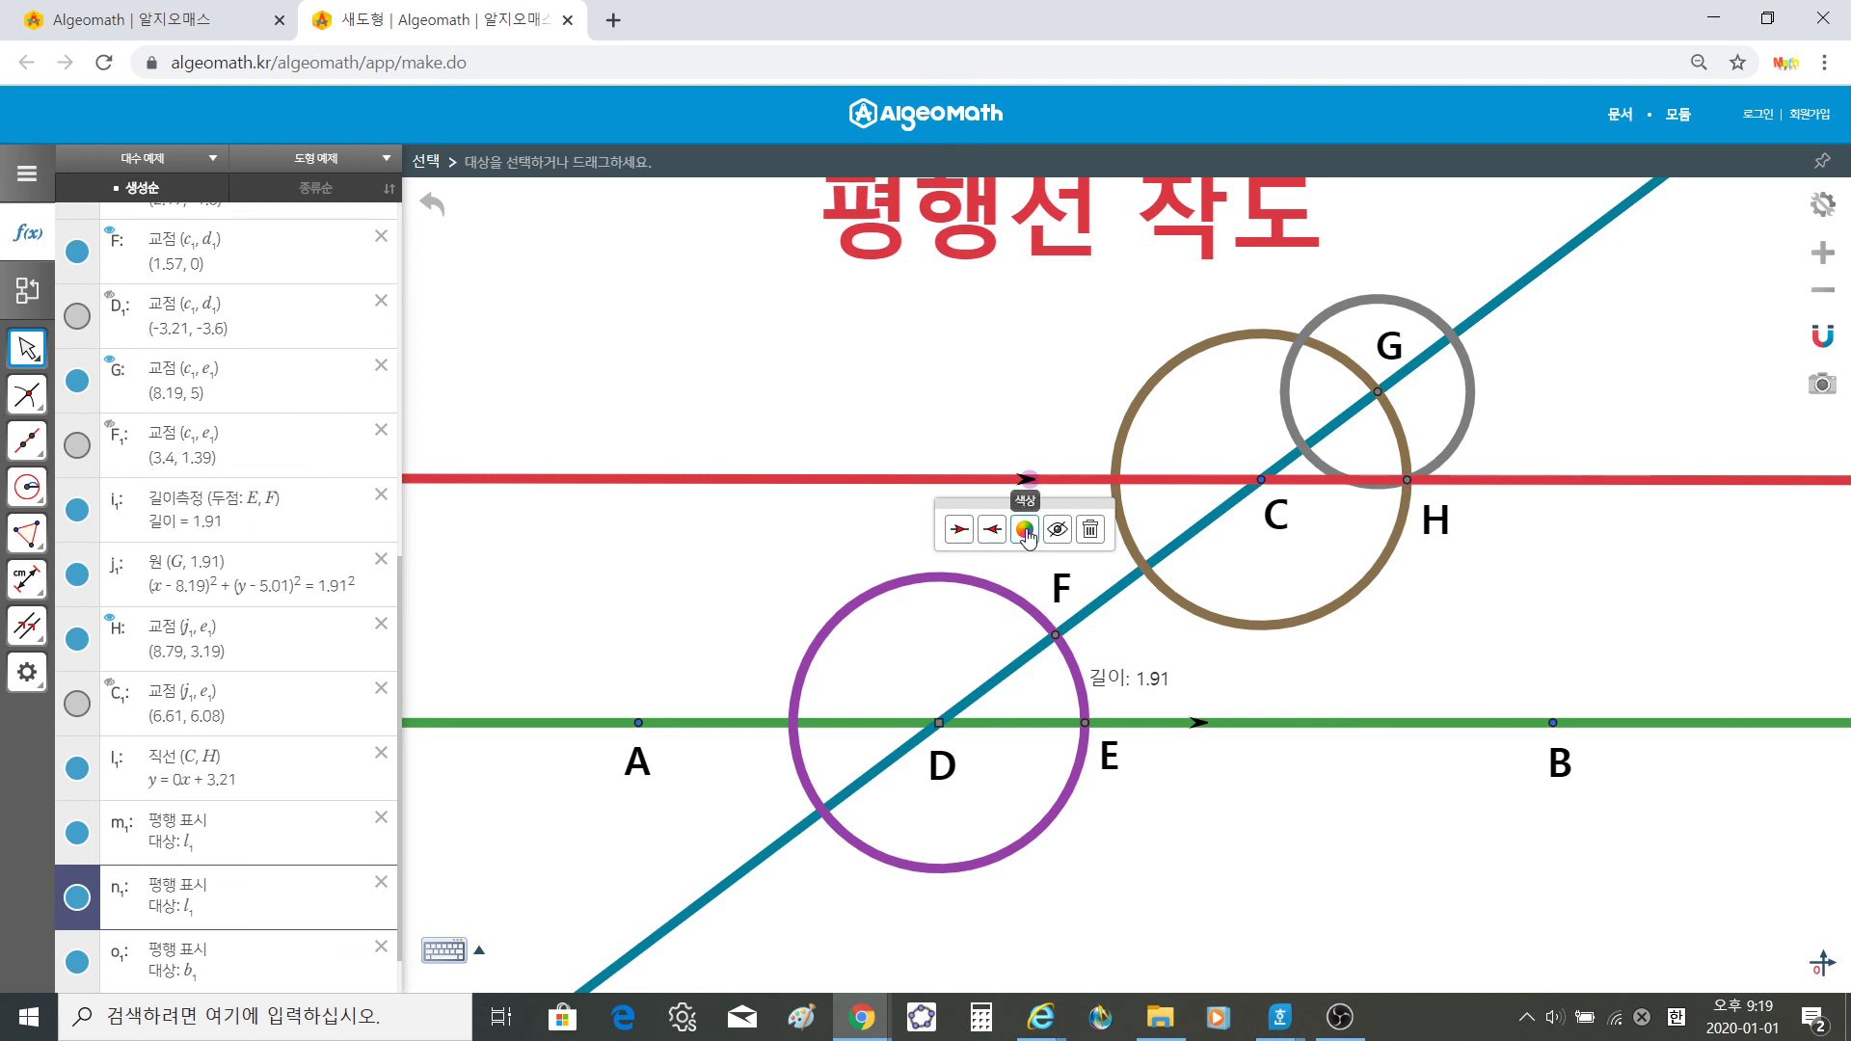
pyautogui.click(1285, 861)
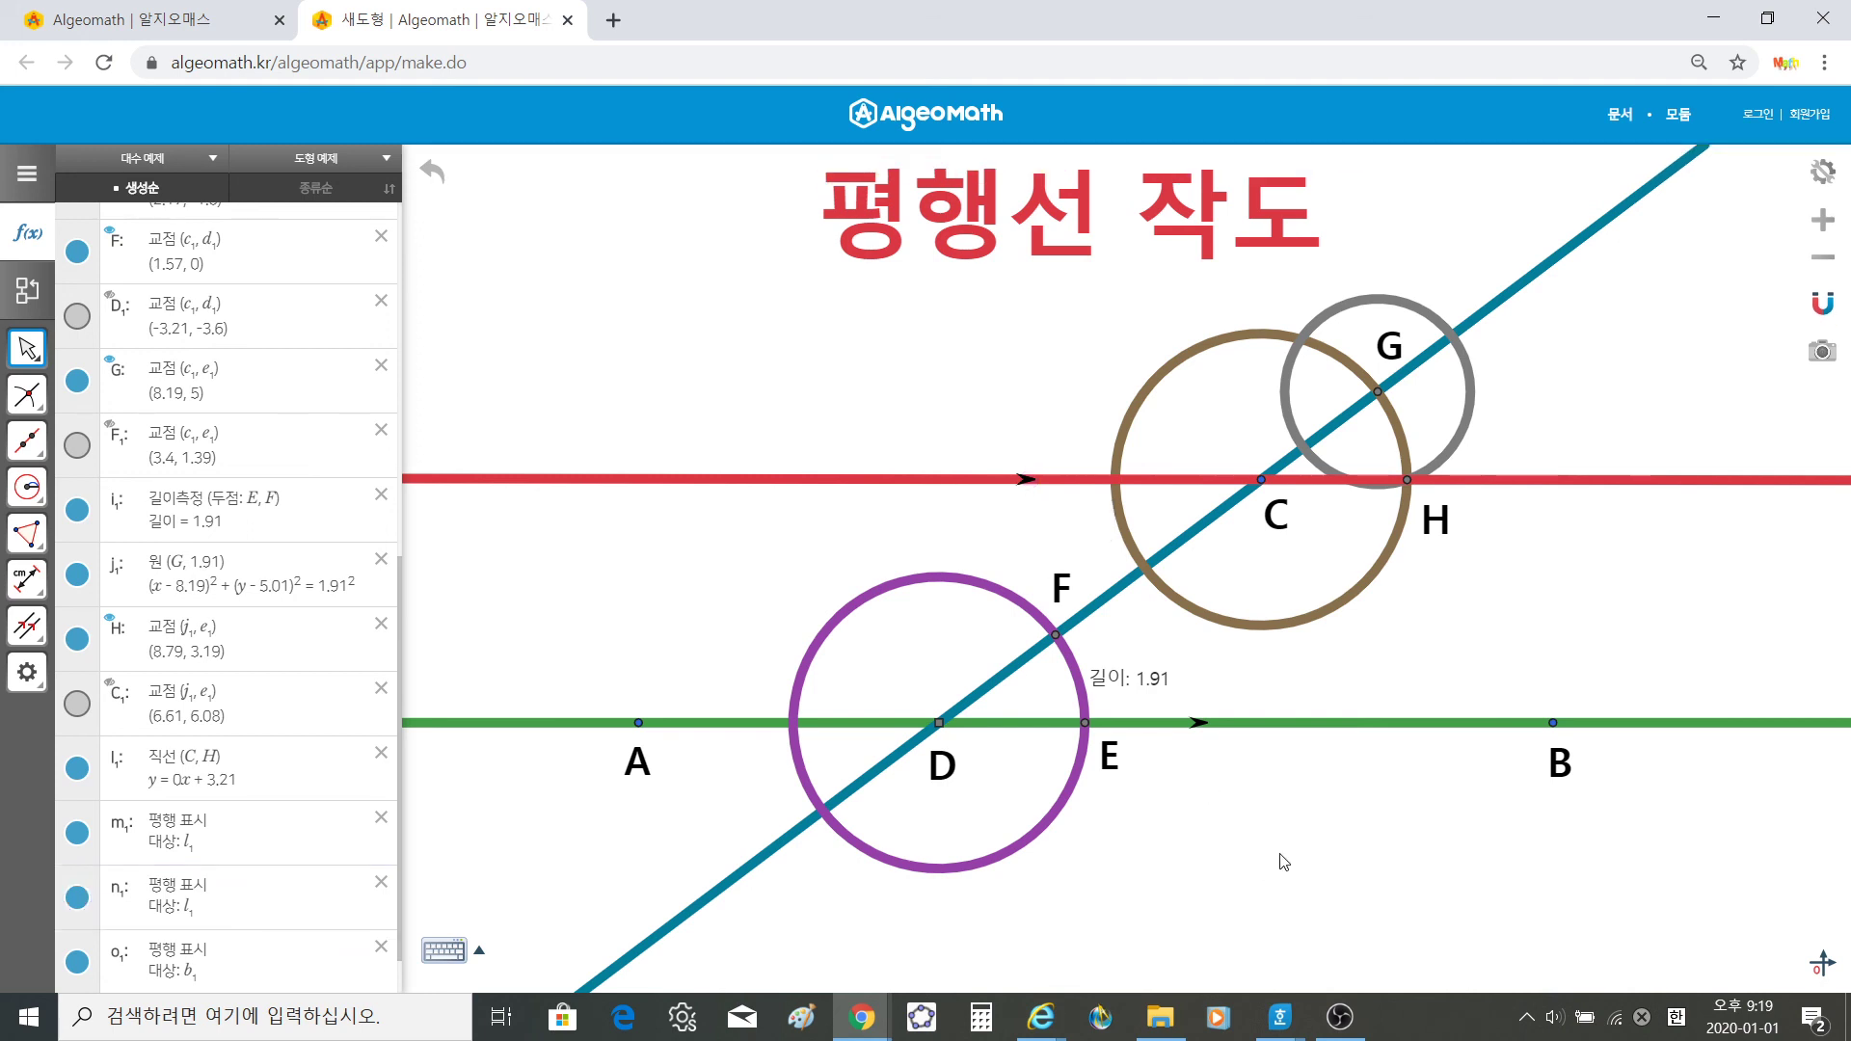